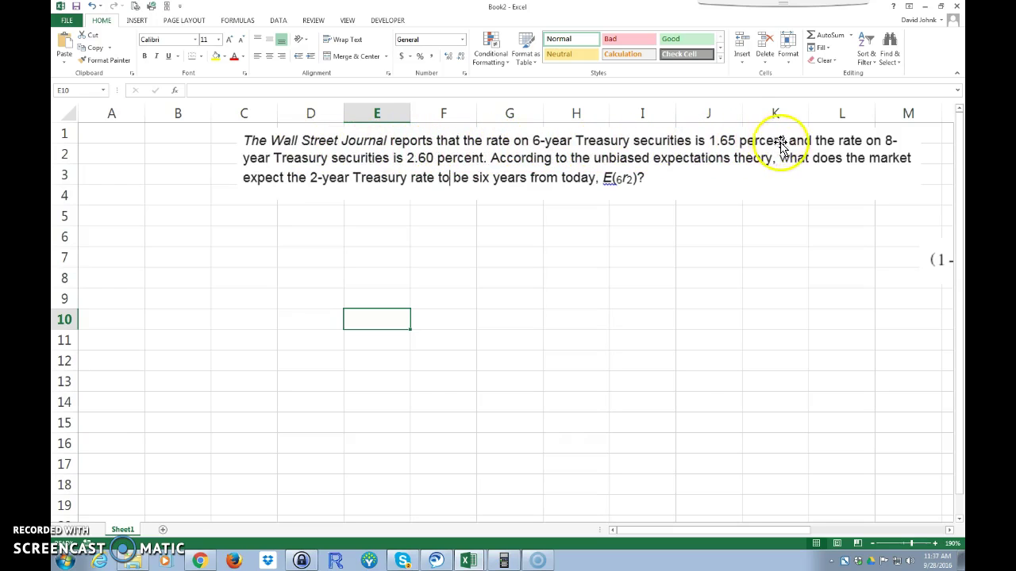
Enter the heading "Given:" in cell A1.
{"action": "left_click", "coordinate": [112, 136]}
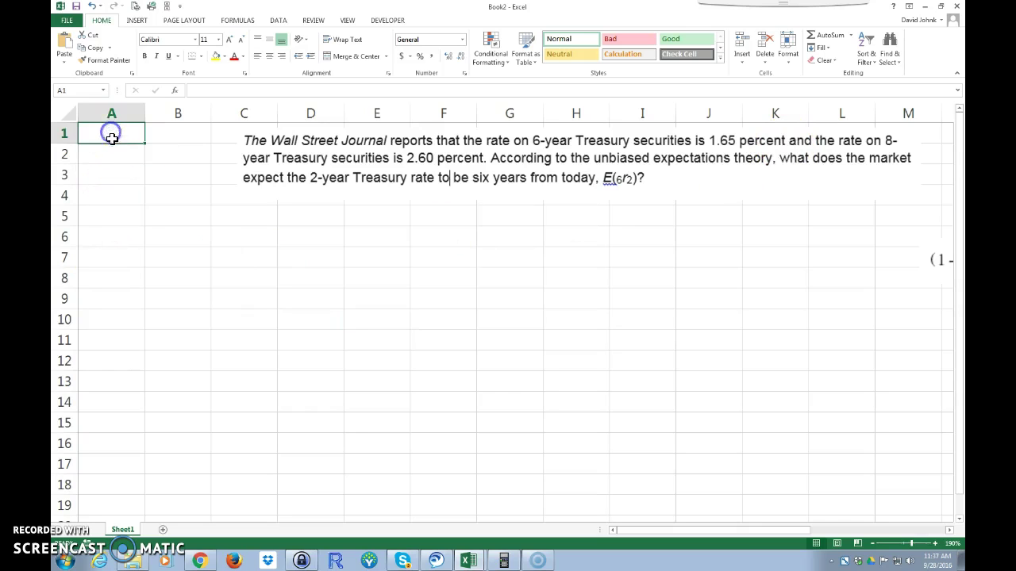
{"action": "type", "text": "Given"}
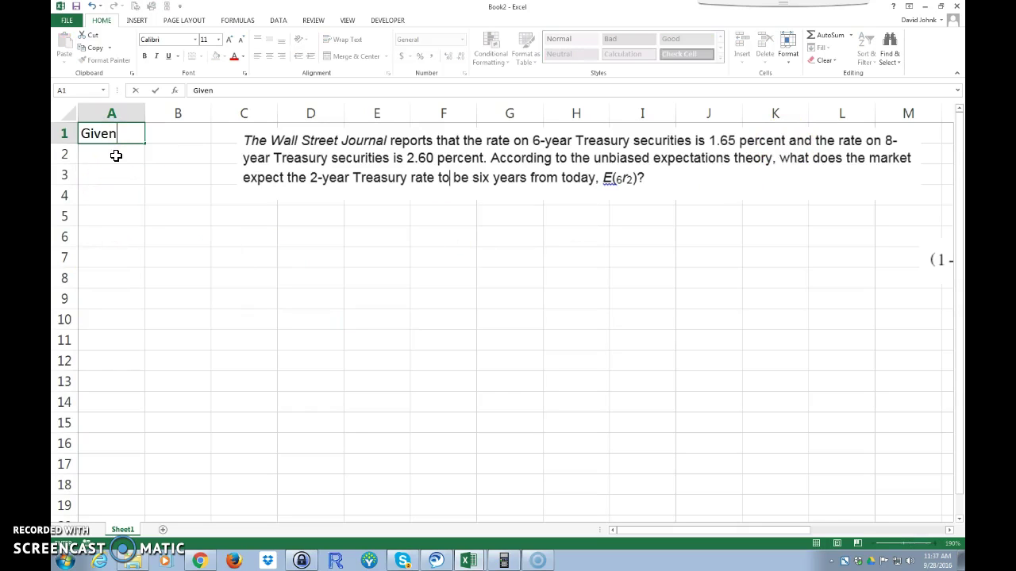
{"action": "type", "text": ":"}
{"action": "key", "text": "Return"}
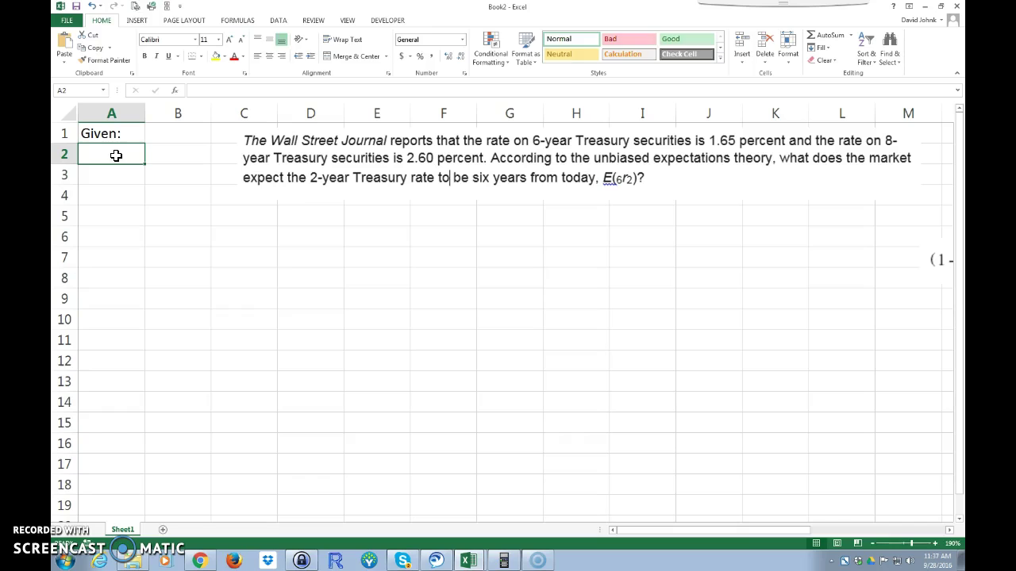
Enter the label "1R6" in cell A2 and the six-year rate 1.65% beside it in B2.
{"action": "type", "text": "1R6"}
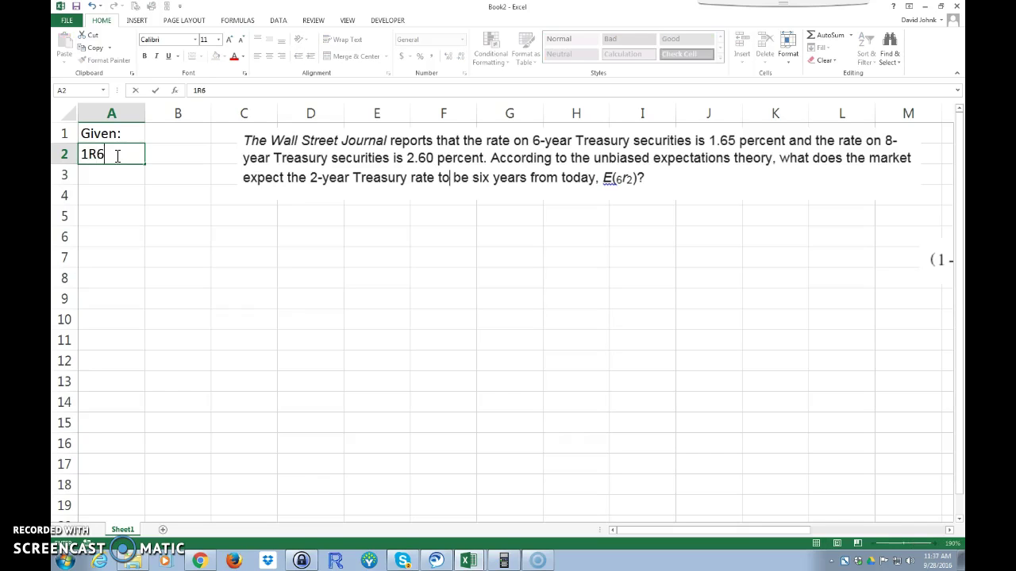
{"action": "key", "text": "Tab"}
{"action": "type", "text": "1."}
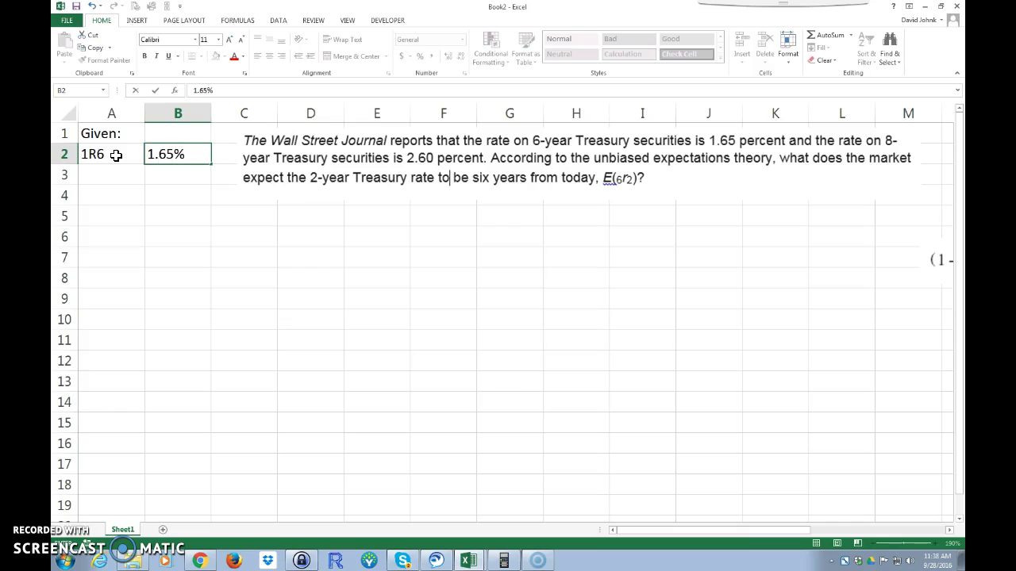
{"action": "left_click", "coordinate": [141, 242]}
Make the "Given:" heading in A1 bold and underlined.
{"action": "left_click", "coordinate": [93, 130]}
{"action": "left_click", "coordinate": [145, 57]}
{"action": "left_click", "coordinate": [167, 56]}
{"action": "left_click", "coordinate": [131, 216]}
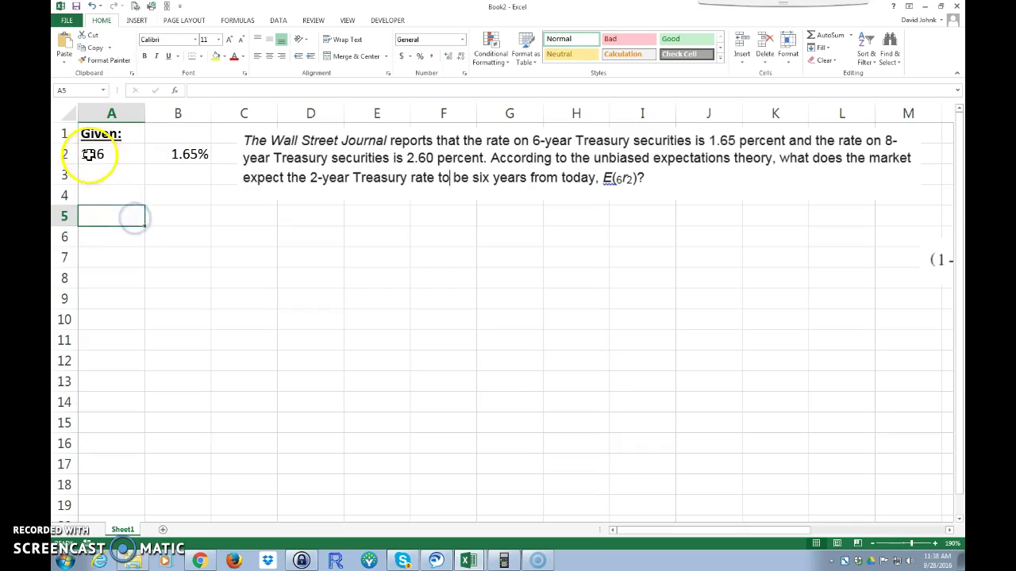
Format the 1 and the 6 of the 1R6 label in cell A2 as subscripts.
{"action": "double_click", "coordinate": [92, 154]}
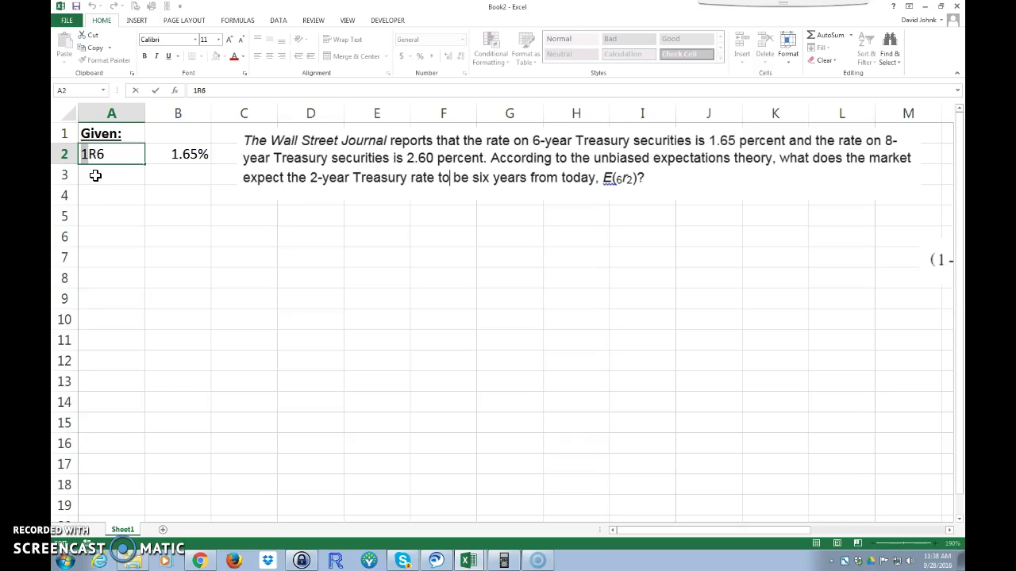
{"action": "key", "text": "ctrl+1"}
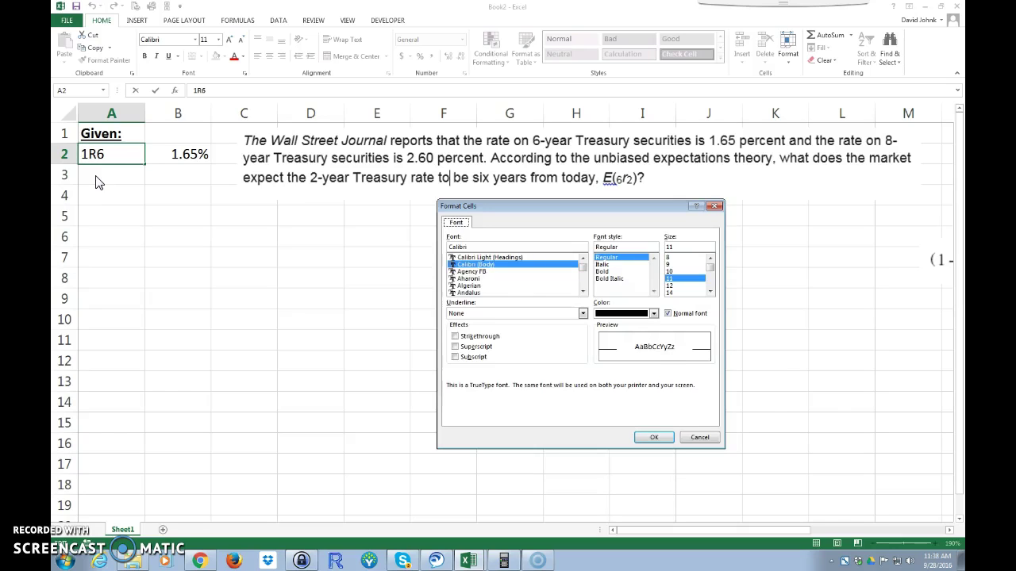
{"action": "key", "text": "alt+b"}
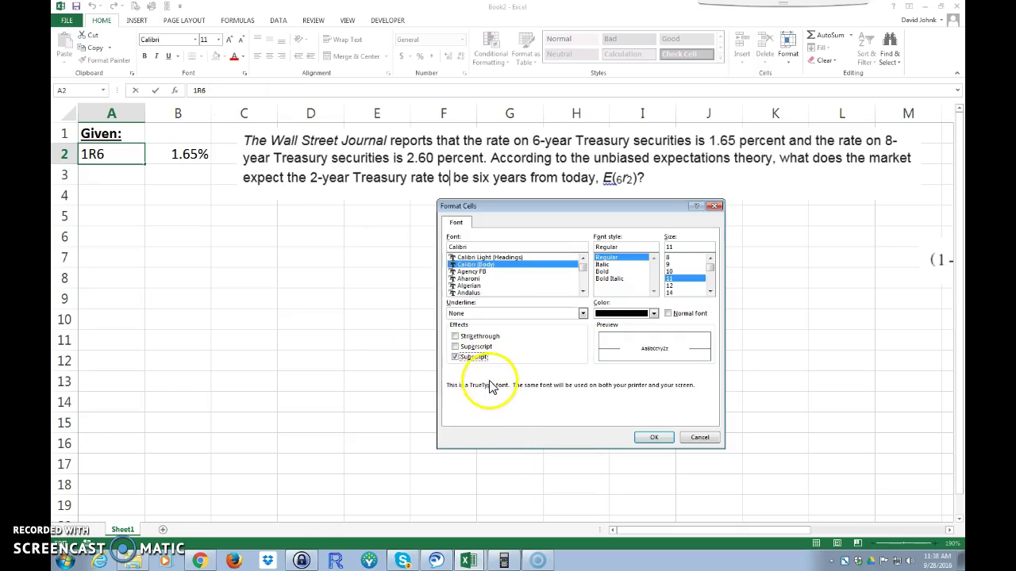
{"action": "key", "text": "Return"}
{"action": "left_click", "coordinate": [108, 153]}
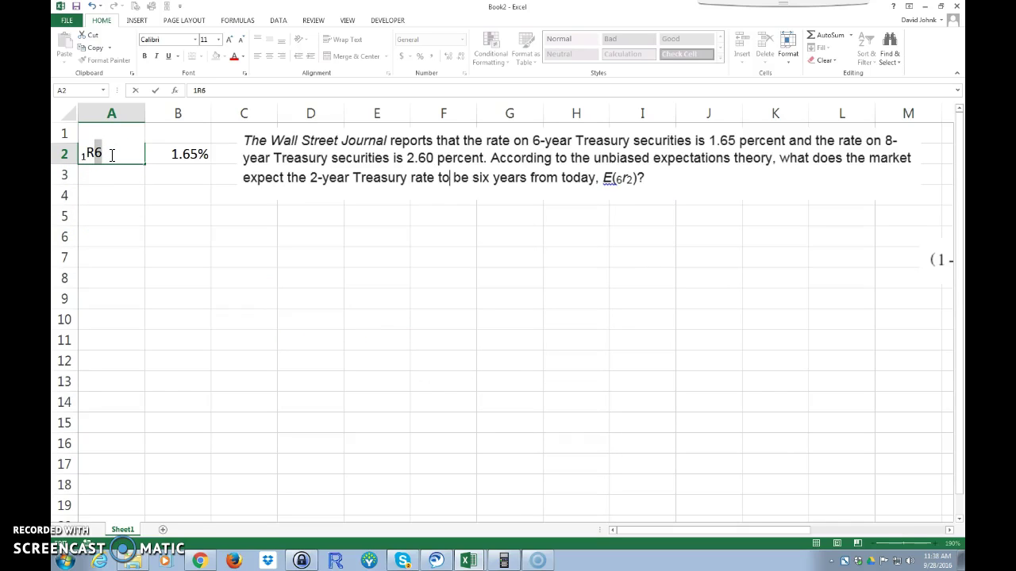
{"action": "key", "text": "ctrl+1"}
{"action": "key", "text": "alt+b"}
{"action": "key", "text": "Return"}
{"action": "left_click", "coordinate": [188, 238]}
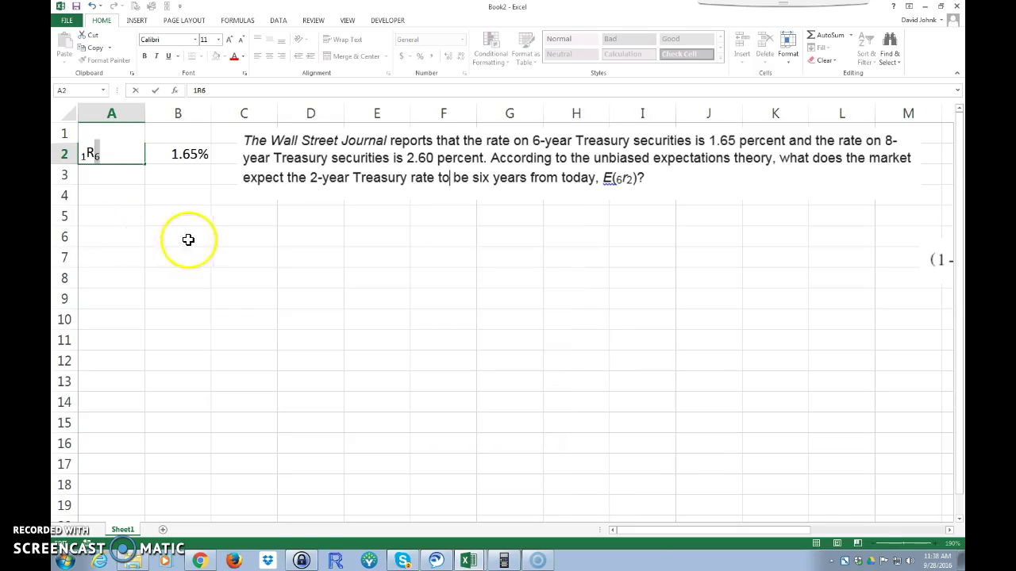
{"action": "left_click", "coordinate": [115, 157]}
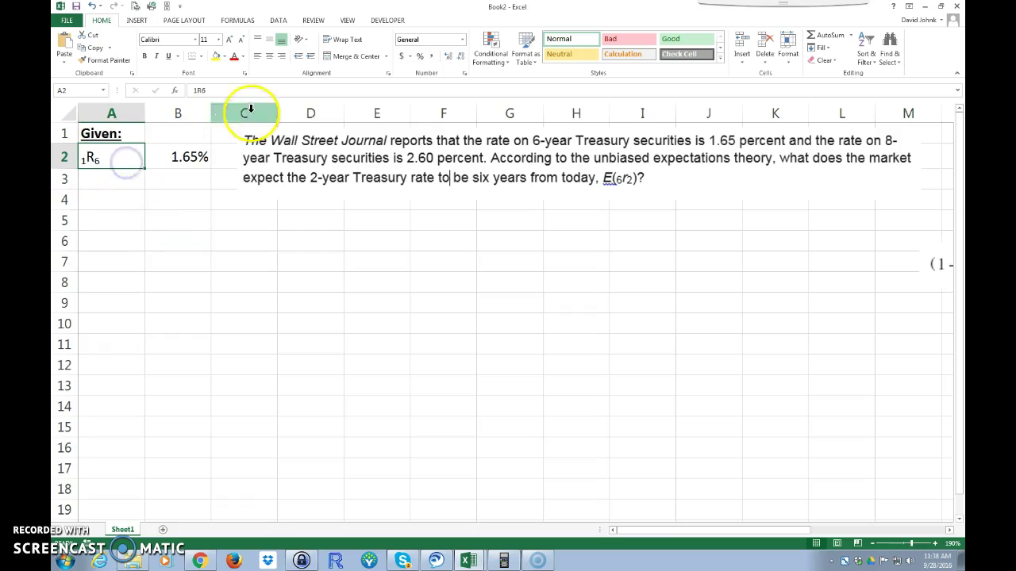
{"action": "left_click", "coordinate": [245, 73]}
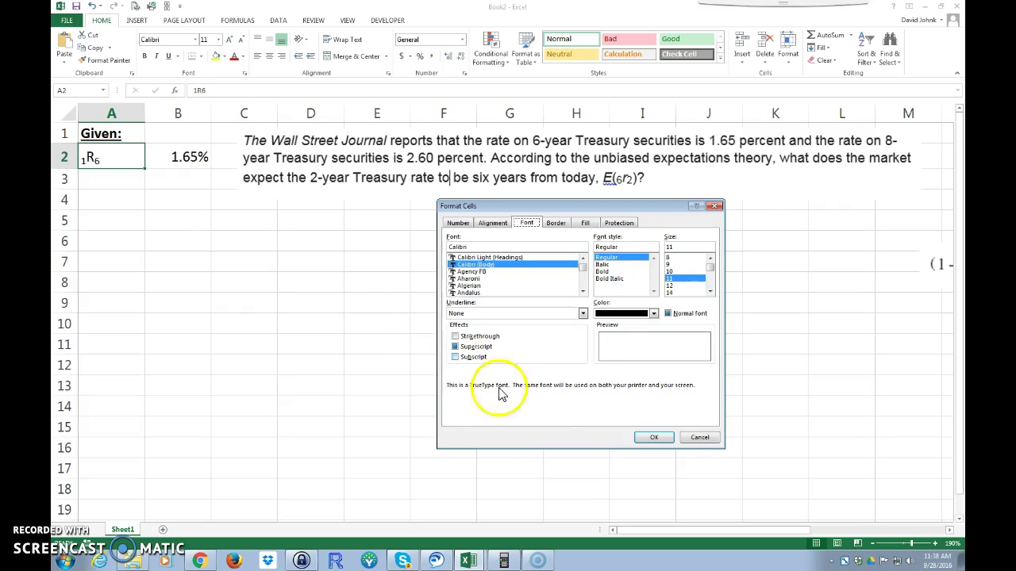
{"action": "left_click", "coordinate": [691, 436]}
{"action": "left_click", "coordinate": [246, 283]}
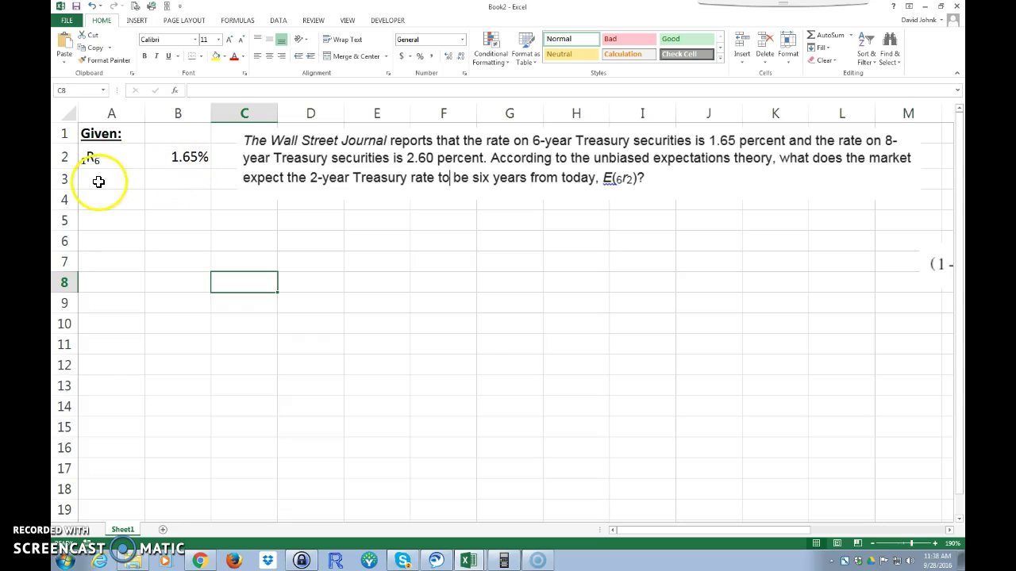
{"action": "left_click", "coordinate": [117, 160]}
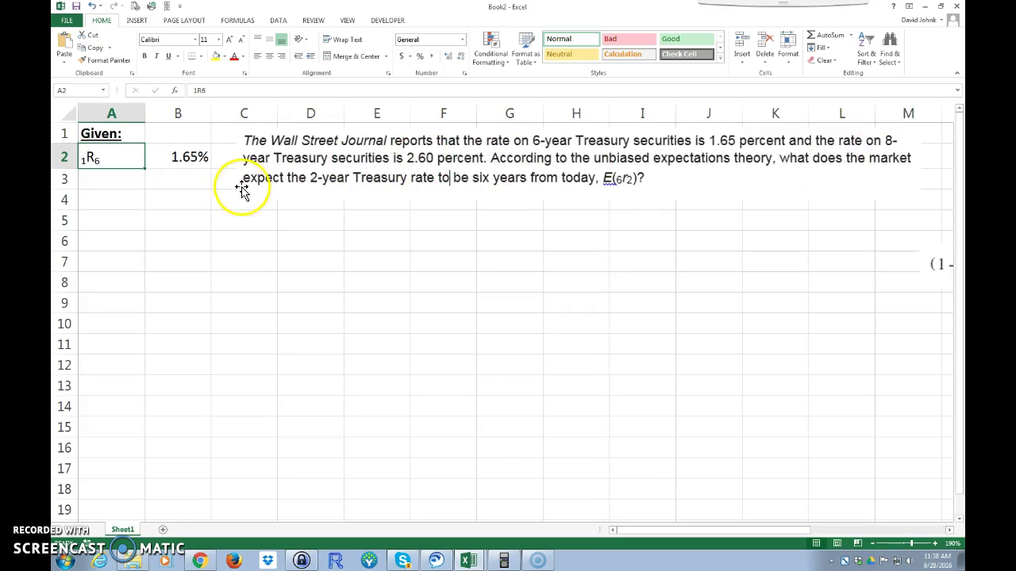
Enter the eight-year rate 2.60% in cell B3.
{"action": "left_click", "coordinate": [183, 181]}
{"action": "type", "text": "2."}
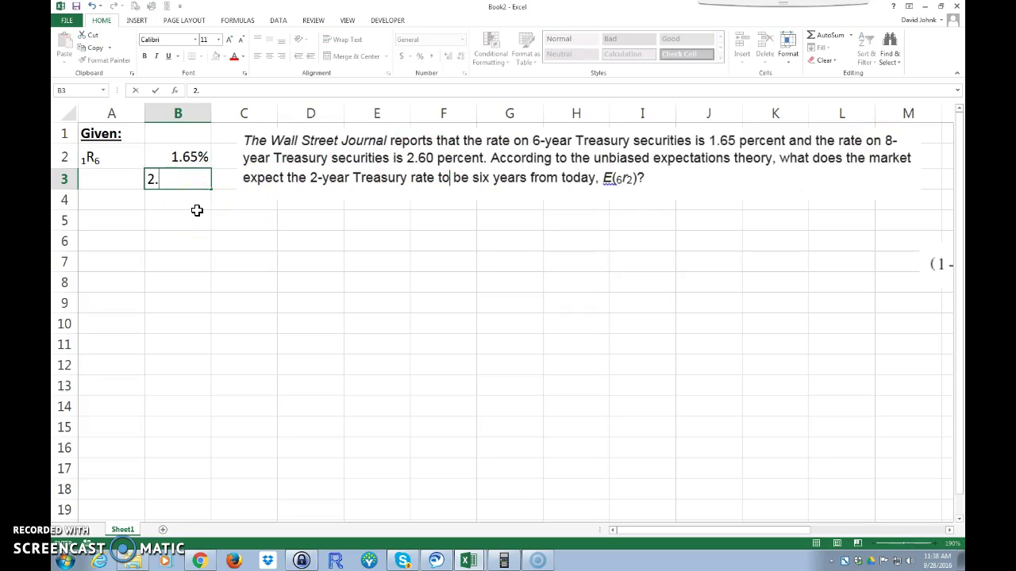
{"action": "type", "text": "60%"}
{"action": "key", "text": "Return"}
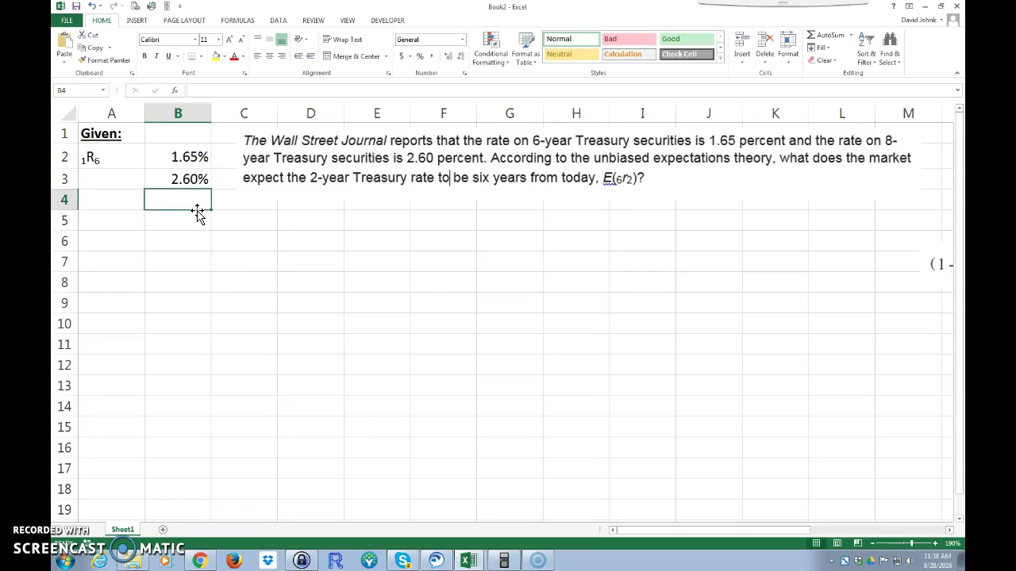
Fill the subscripted label from A2 down into A3 and change it to 1R8.
{"action": "left_click", "coordinate": [108, 156]}
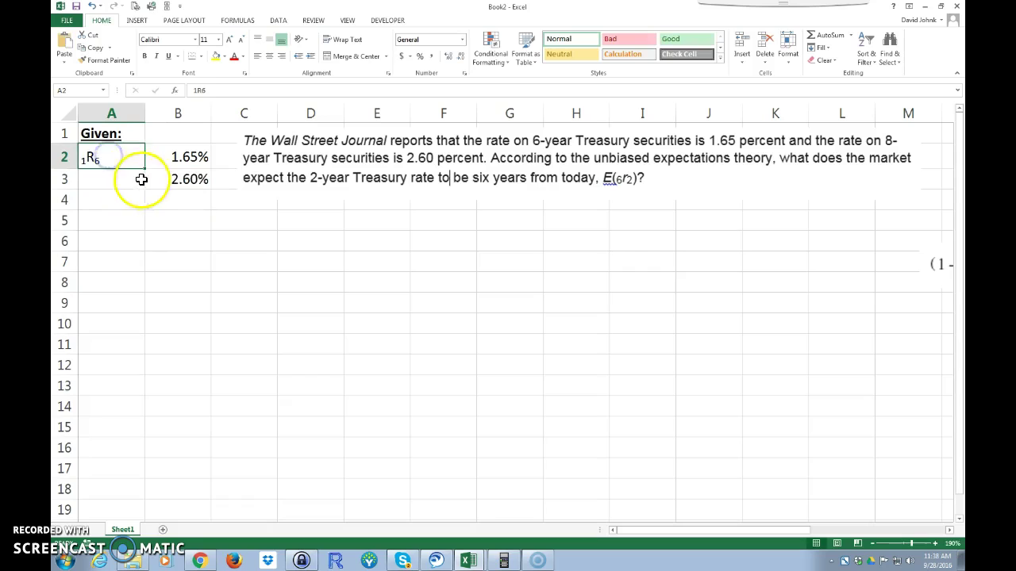
{"action": "left_click_drag", "start_coordinate": [145, 168], "coordinate": [140, 186]}
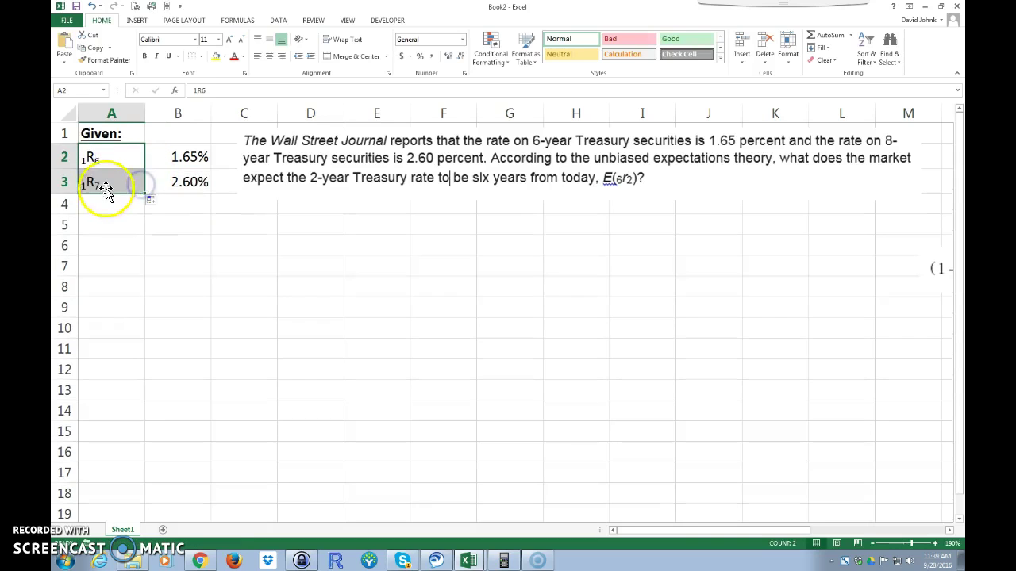
{"action": "left_click", "coordinate": [101, 184]}
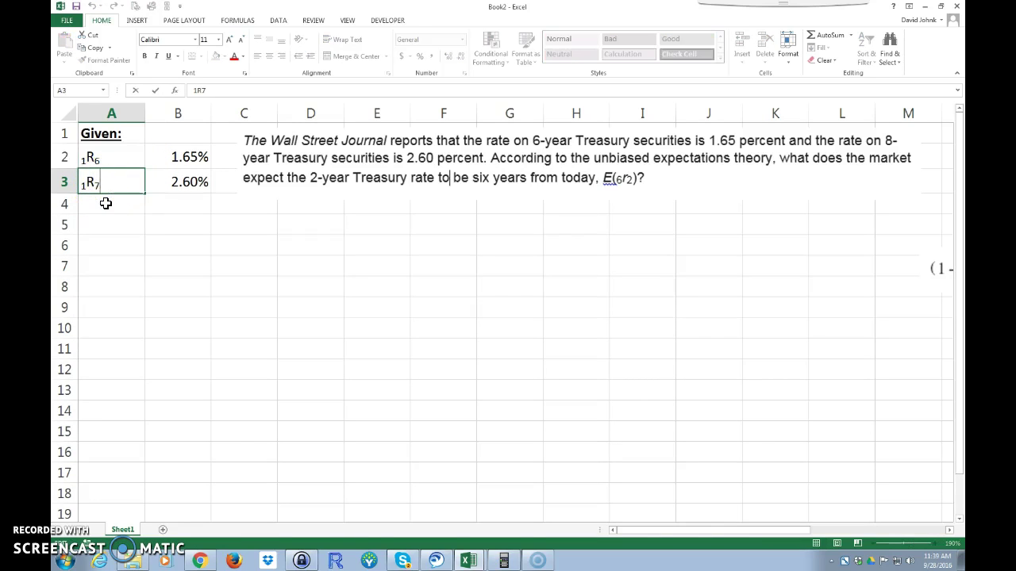
{"action": "left_click", "coordinate": [126, 204]}
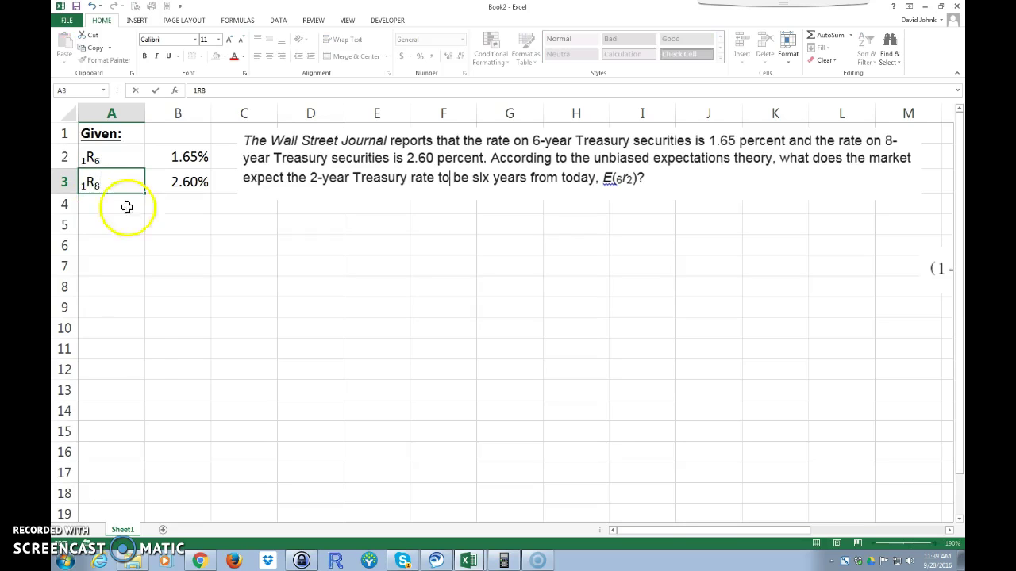
{"action": "left_click", "coordinate": [102, 159]}
{"action": "left_click_drag", "start_coordinate": [111, 158], "coordinate": [156, 157]}
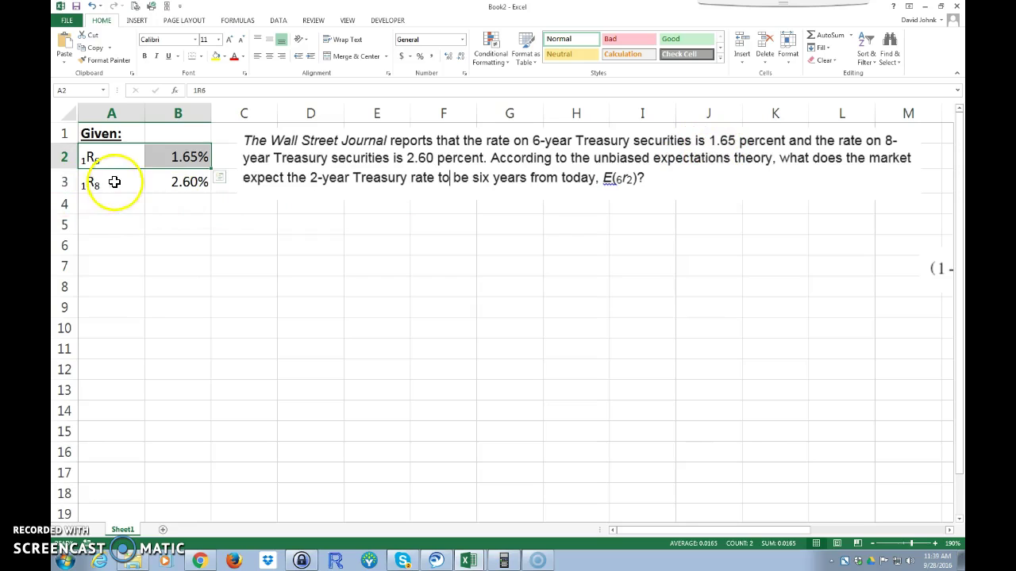
{"action": "left_click_drag", "start_coordinate": [111, 181], "coordinate": [199, 182]}
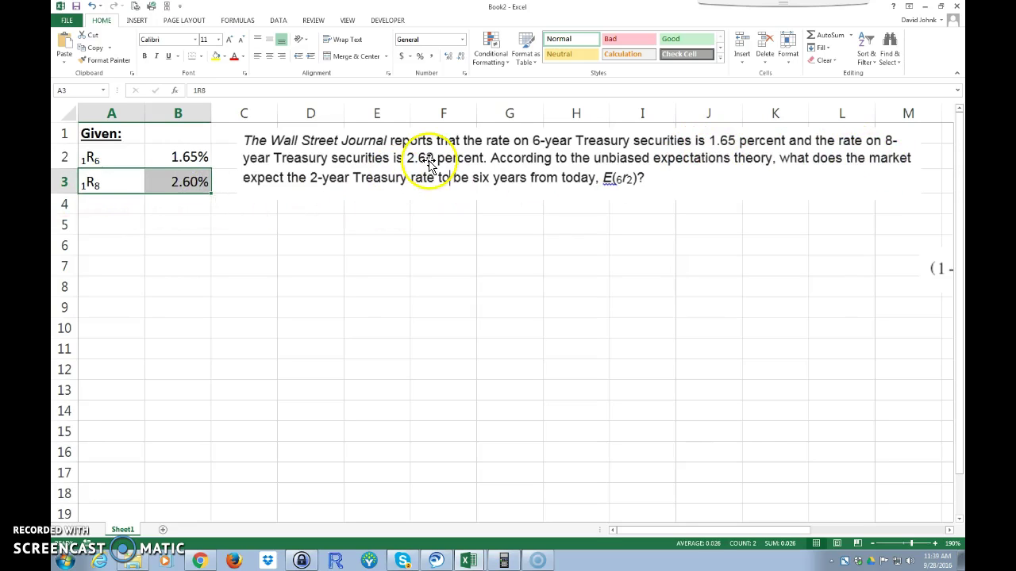
Enter "Unbiased expectations theory" in cell A4.
{"action": "left_click", "coordinate": [97, 205]}
{"action": "type", "text": "U"}
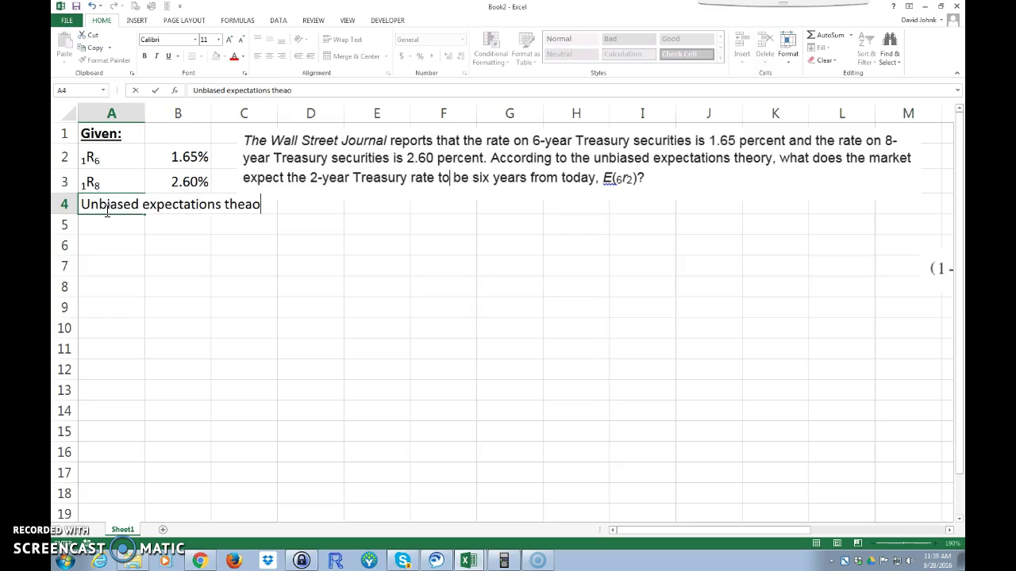
{"action": "type", "text": "nbiased expectations theory"}
{"action": "key", "text": "Return"}
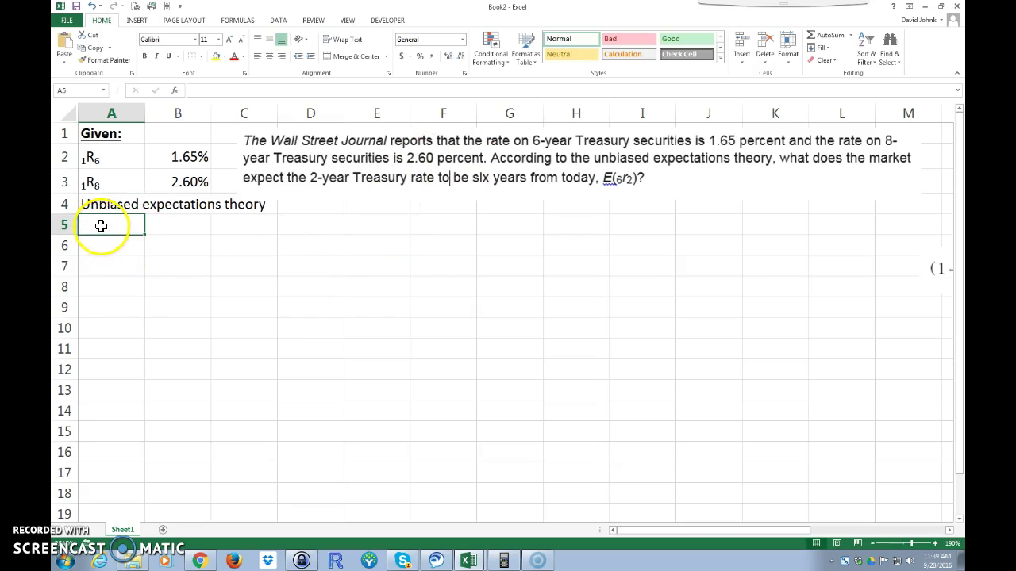
Enter the heading "Find:" in A5 and apply the formatting of the "Given:" heading to it.
{"action": "type", "text": "Fin"}
{"action": "key", "text": "Return"}
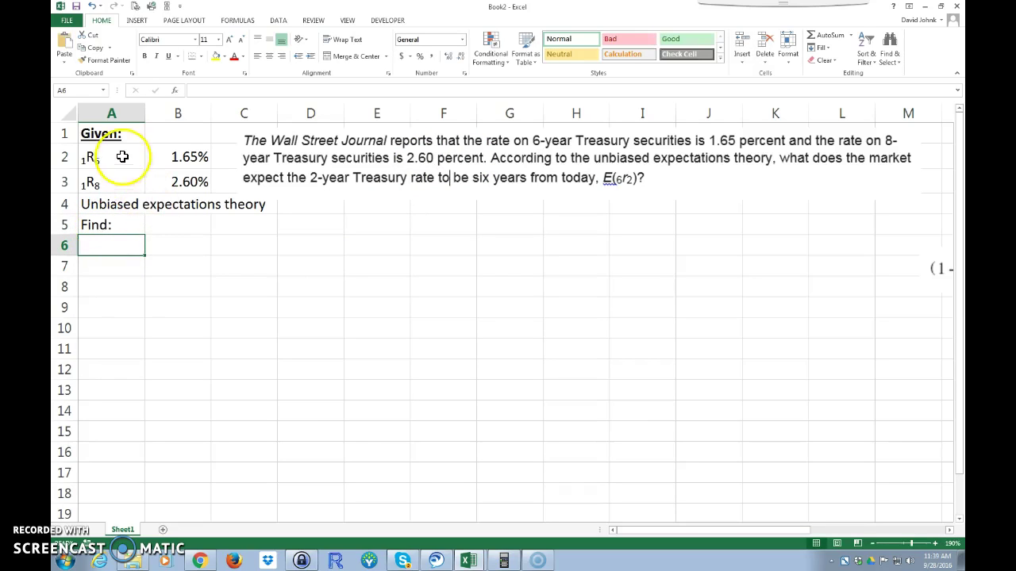
{"action": "left_click", "coordinate": [99, 135]}
{"action": "left_click", "coordinate": [92, 60]}
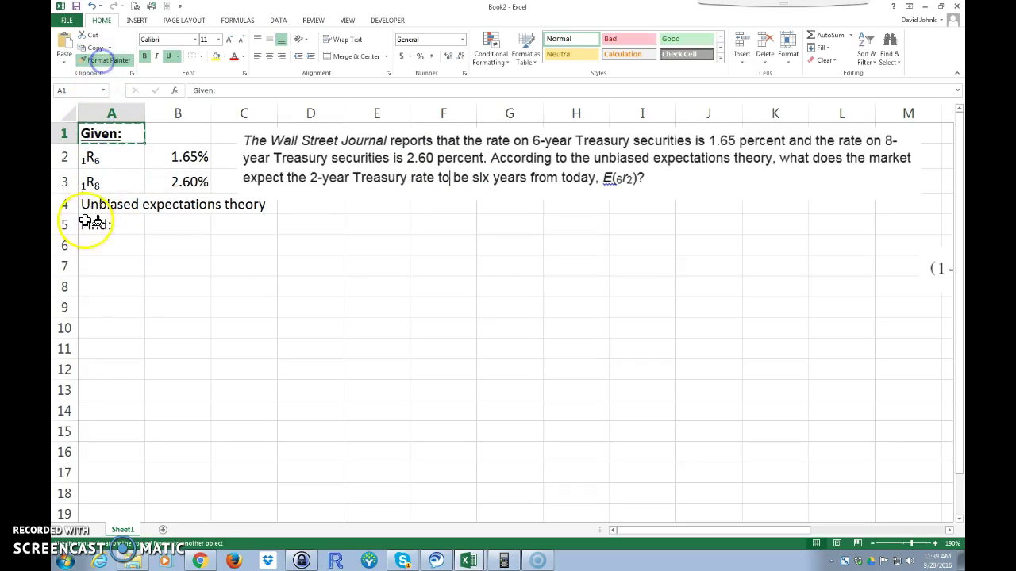
{"action": "left_click", "coordinate": [89, 225]}
{"action": "left_click", "coordinate": [104, 251]}
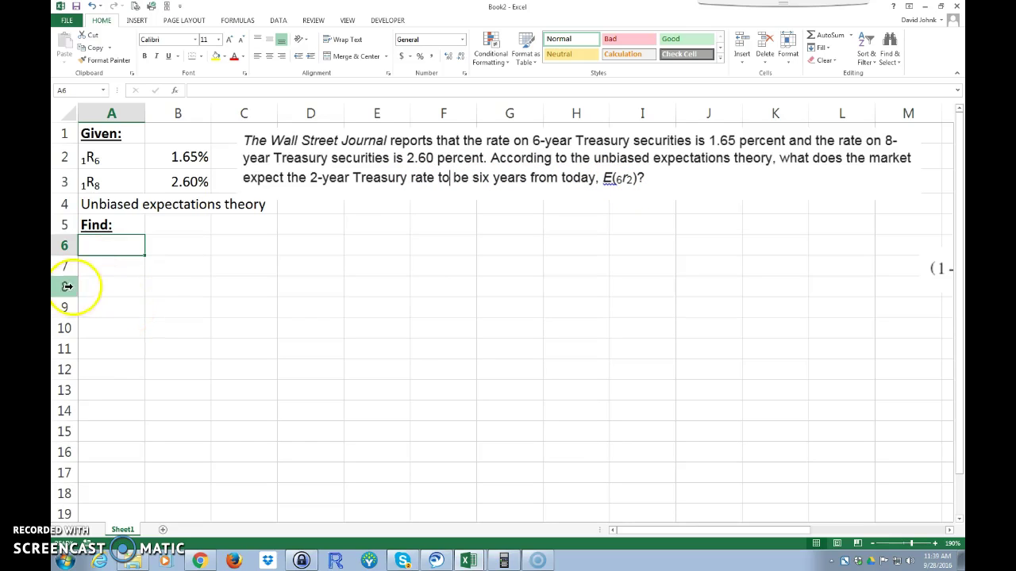
Copy the 1R8 label from A3 into cell A6 below the "Find:" heading.
{"action": "left_click", "coordinate": [111, 185]}
{"action": "right_click", "coordinate": [111, 185]}
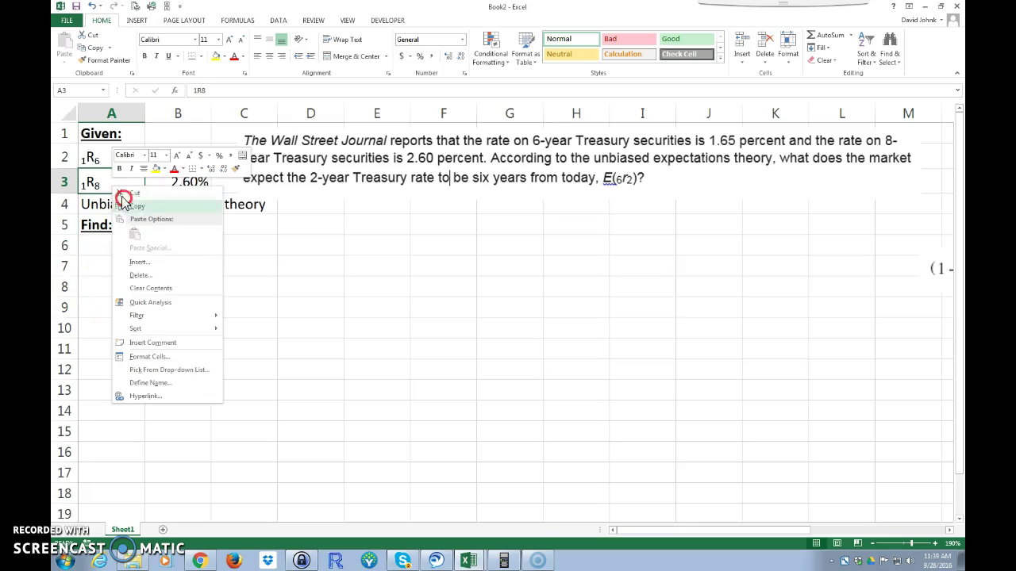
{"action": "left_click", "coordinate": [131, 218]}
{"action": "left_click", "coordinate": [104, 247]}
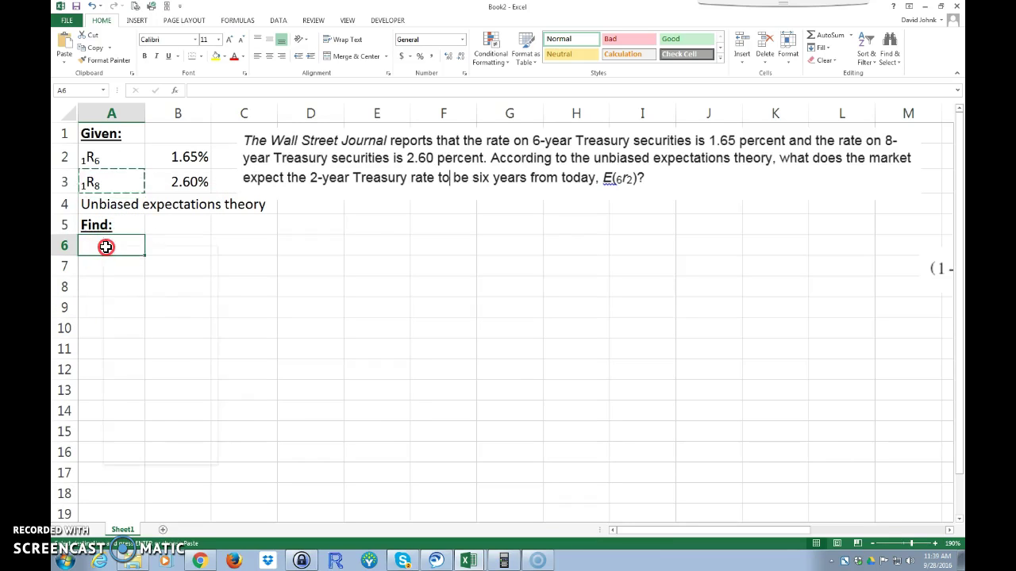
{"action": "right_click", "coordinate": [104, 247]}
{"action": "left_click", "coordinate": [123, 295]}
{"action": "double_click", "coordinate": [86, 249]}
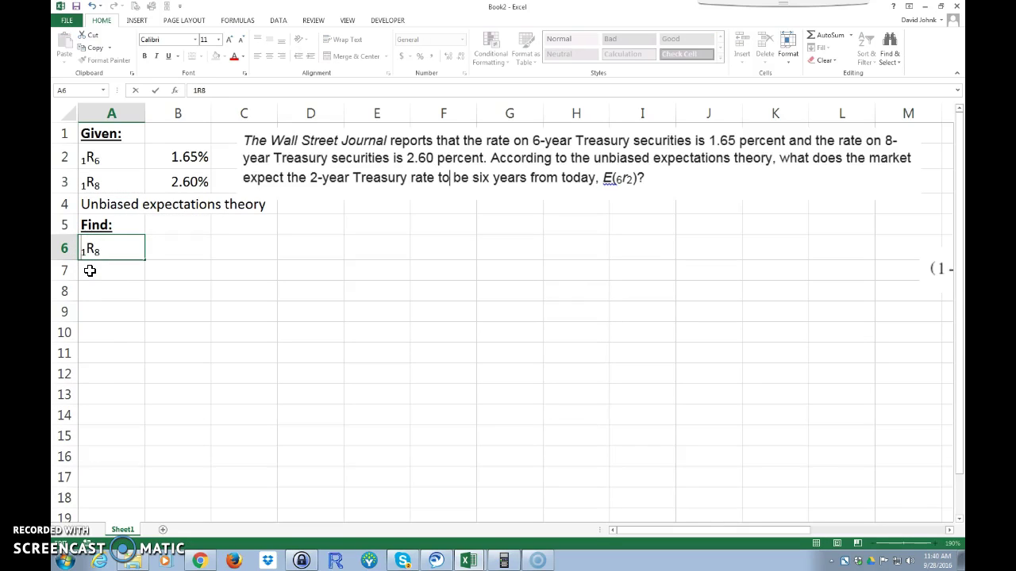
{"action": "left_click", "coordinate": [86, 292]}
{"action": "key", "text": "Escape"}
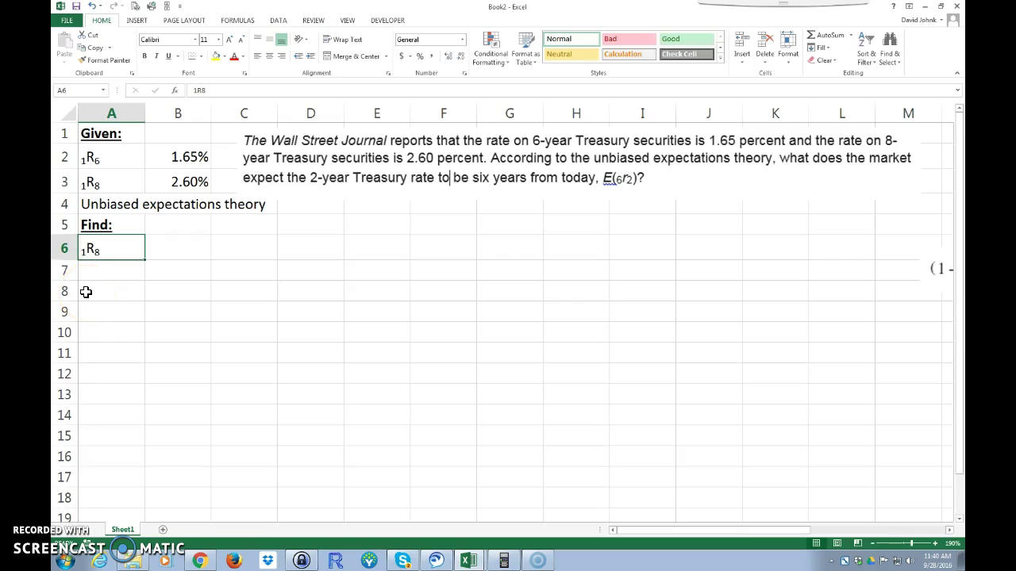
Insert an E at the start of the label in A6 and remove the subscript effect from that letter.
{"action": "double_click", "coordinate": [82, 250]}
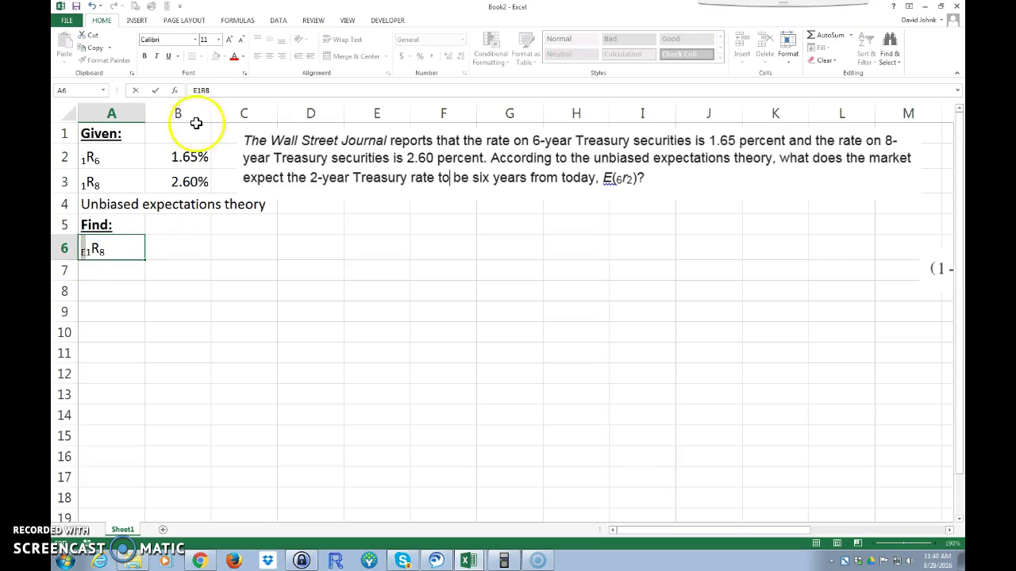
{"action": "left_click", "coordinate": [244, 73]}
{"action": "left_click", "coordinate": [454, 357]}
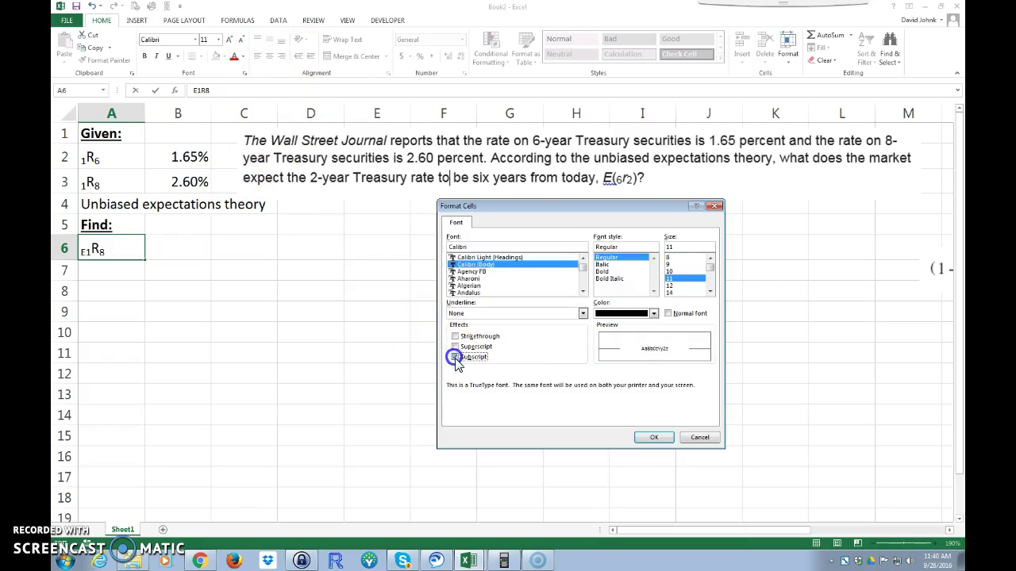
{"action": "left_click", "coordinate": [645, 437]}
Rewrite the A6 label as E(1r8) and remove the subscript effect from its closing parenthesis.
{"action": "left_click", "coordinate": [82, 250]}
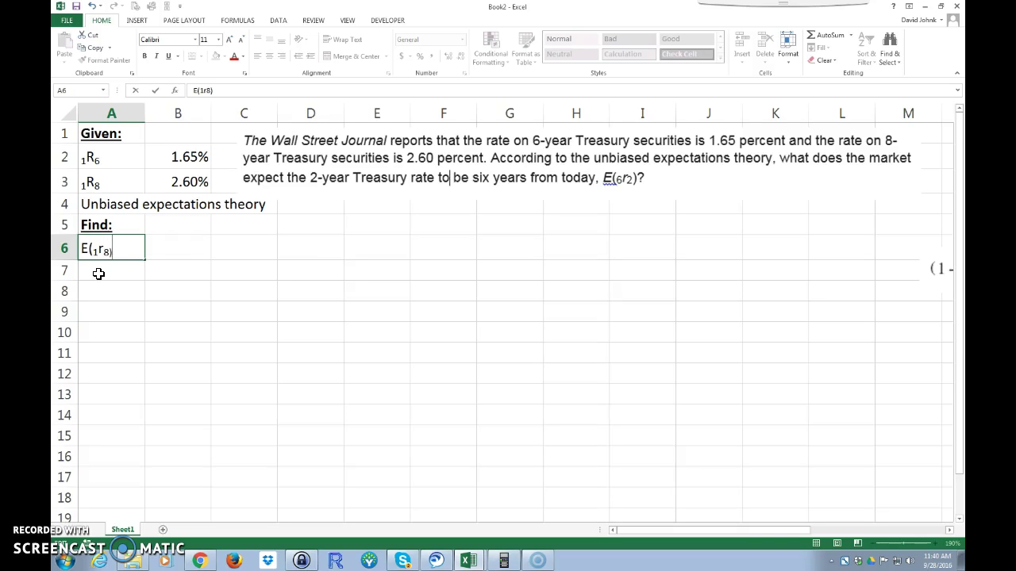
{"action": "left_click", "coordinate": [245, 73]}
{"action": "left_click", "coordinate": [455, 356]}
{"action": "left_click", "coordinate": [643, 439]}
{"action": "left_click", "coordinate": [238, 354]}
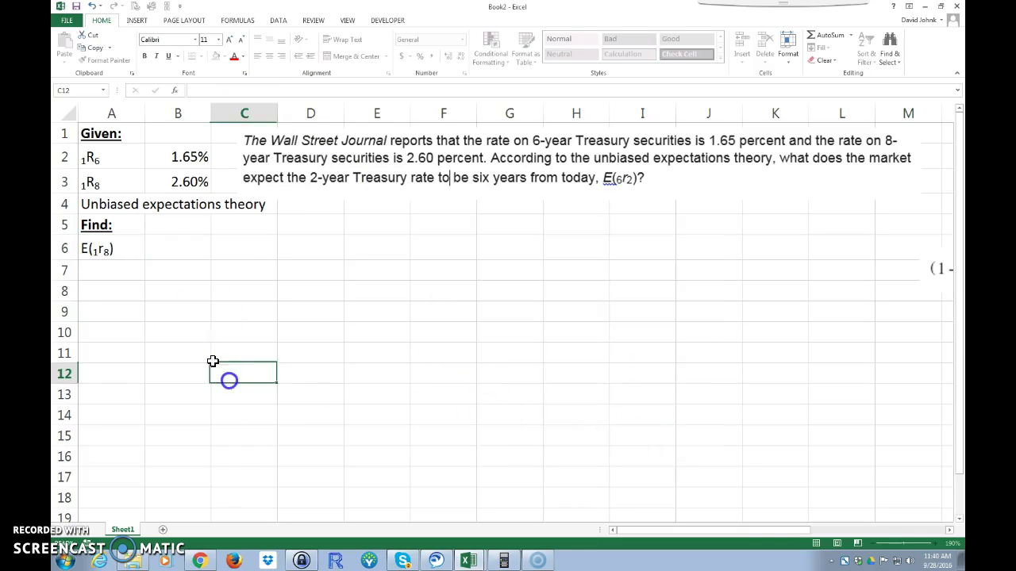
{"action": "left_click", "coordinate": [227, 374]}
Change the subscripts in the A6 label so it reads E(6r2), and enter ? beside it in B6.
{"action": "left_click", "coordinate": [159, 251]}
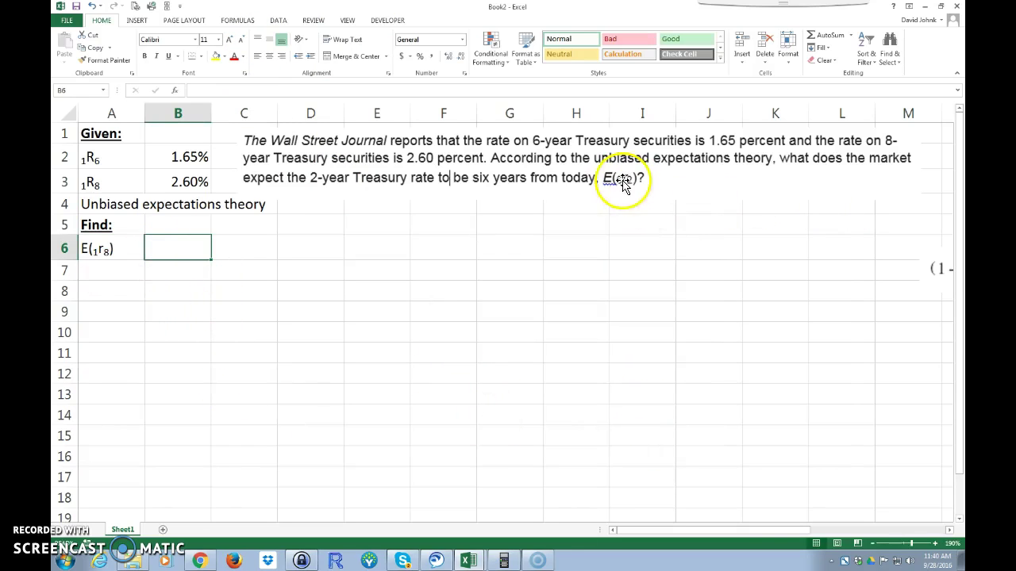
{"action": "double_click", "coordinate": [95, 250]}
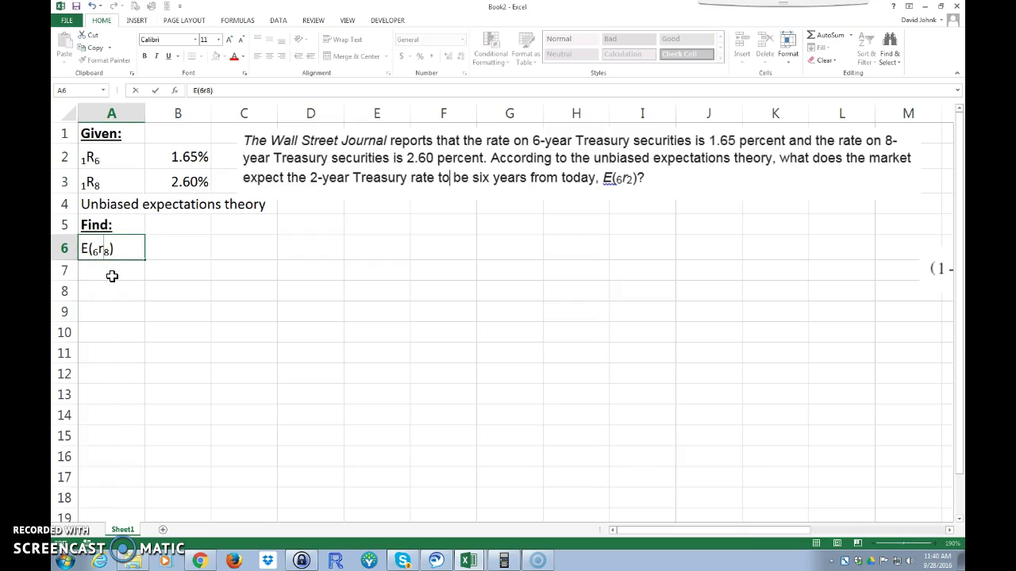
{"action": "key", "text": "Return"}
{"action": "left_click", "coordinate": [177, 251]}
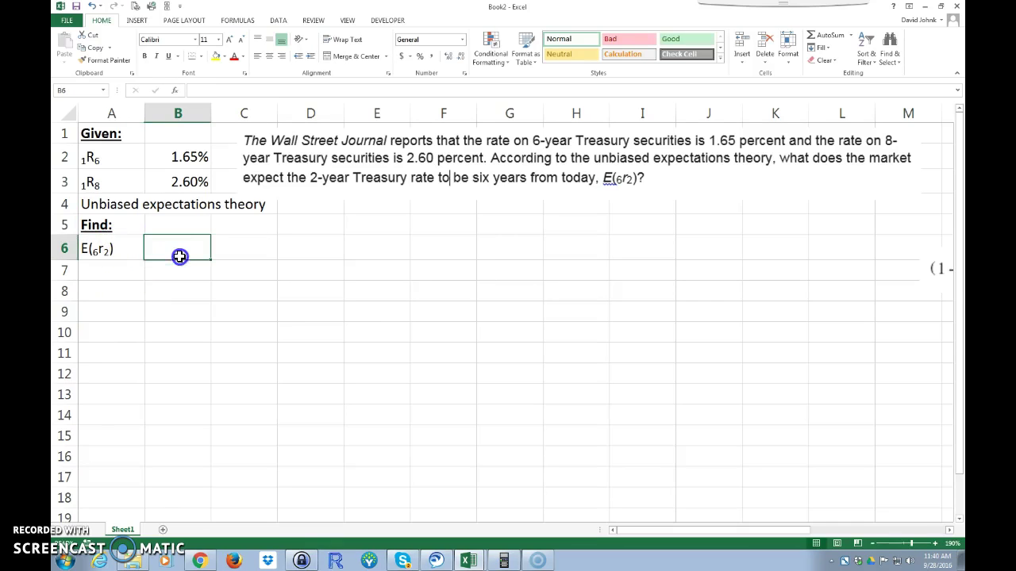
{"action": "type", "text": "?"}
{"action": "key", "text": "Return"}
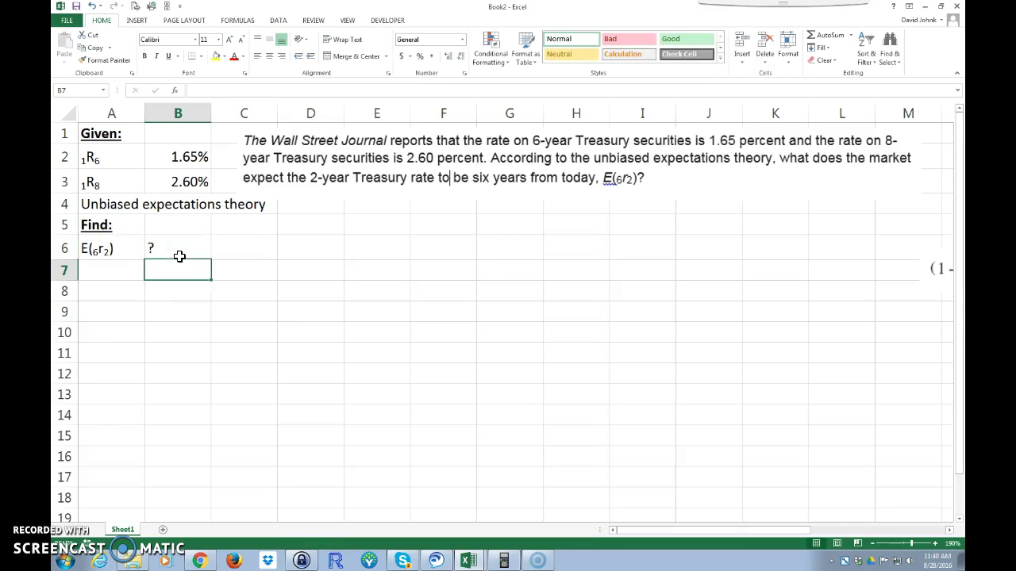
{"action": "left_click", "coordinate": [213, 359]}
Enter the heading "Solution:" in A7 and apply the formatting of the "Find:" heading to it.
{"action": "left_click", "coordinate": [96, 268]}
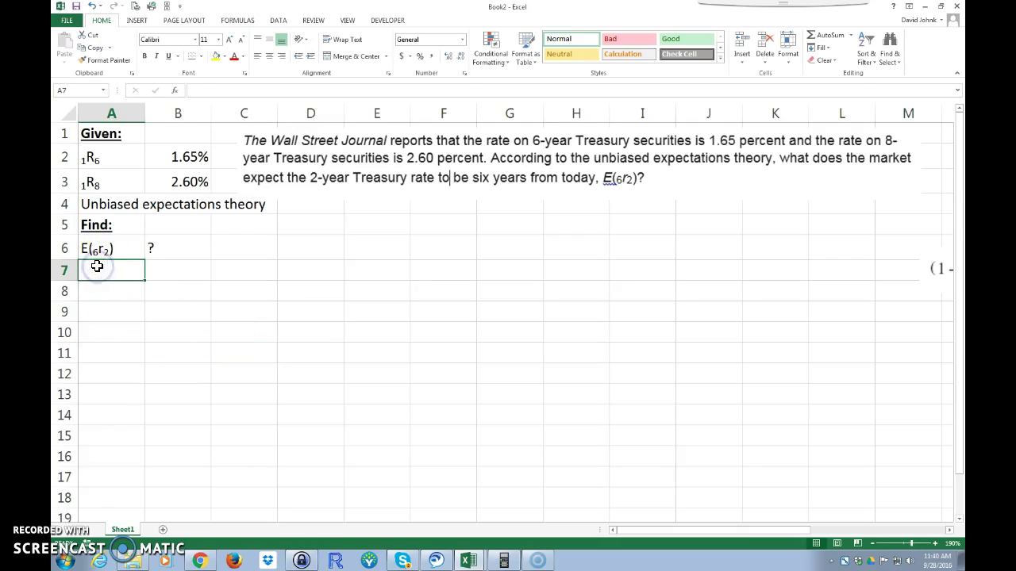
{"action": "type", "text": "Solution:"}
{"action": "key", "text": "Return"}
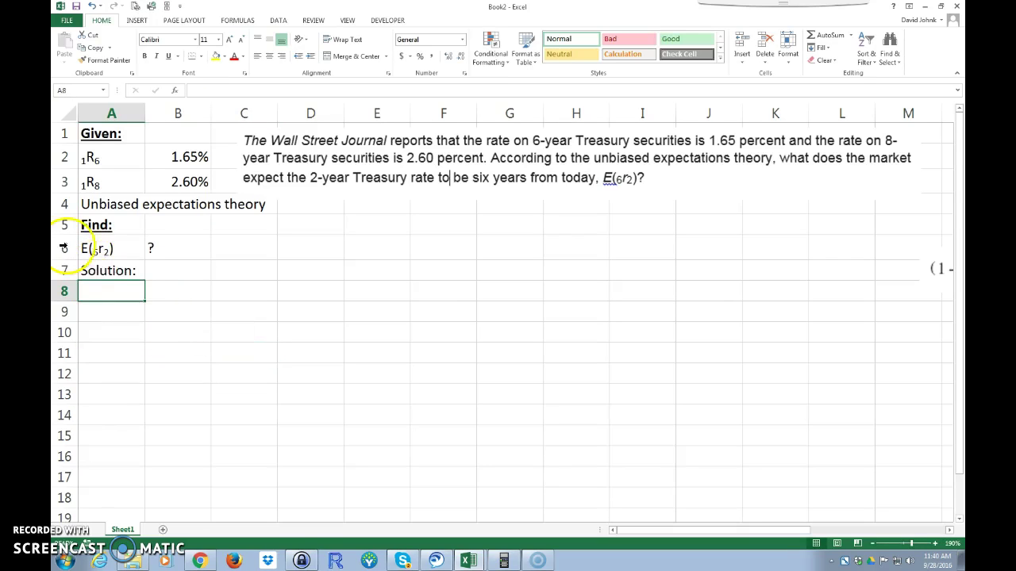
{"action": "left_click", "coordinate": [110, 226]}
{"action": "left_click", "coordinate": [99, 59]}
{"action": "left_click", "coordinate": [108, 270]}
{"action": "left_click", "coordinate": [109, 322]}
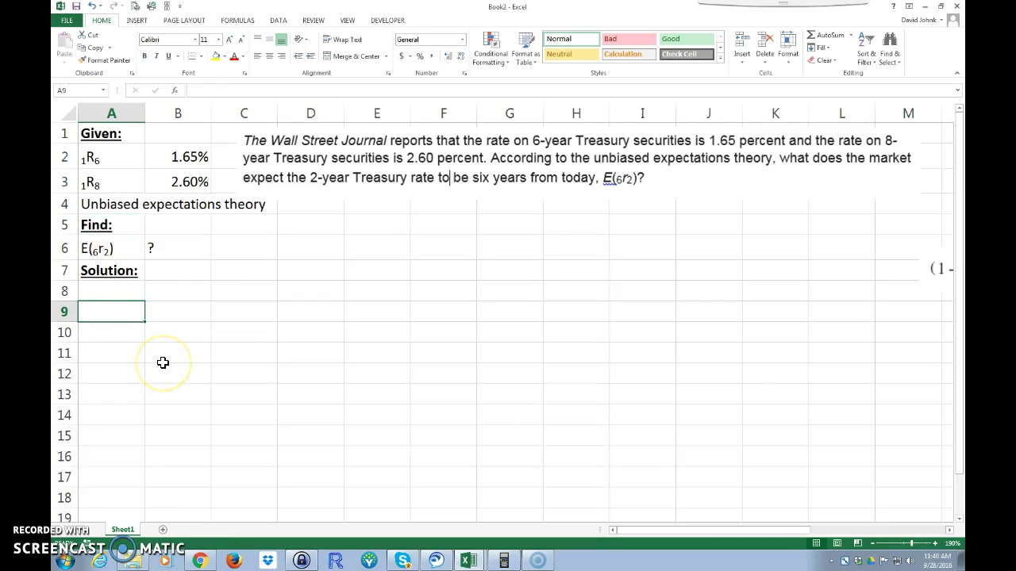
Move the picture of equation (6-6) directly below the "Solution:" heading, starting at column A across rows 8 and 9.
{"action": "left_click", "coordinate": [228, 377]}
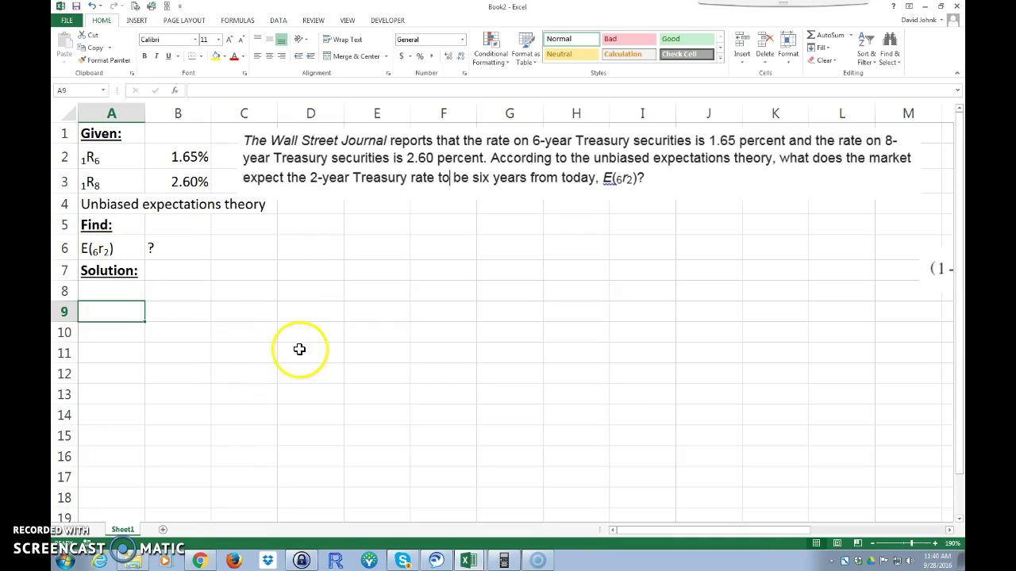
{"action": "left_click_drag", "start_coordinate": [938, 288], "coordinate": [97, 315]}
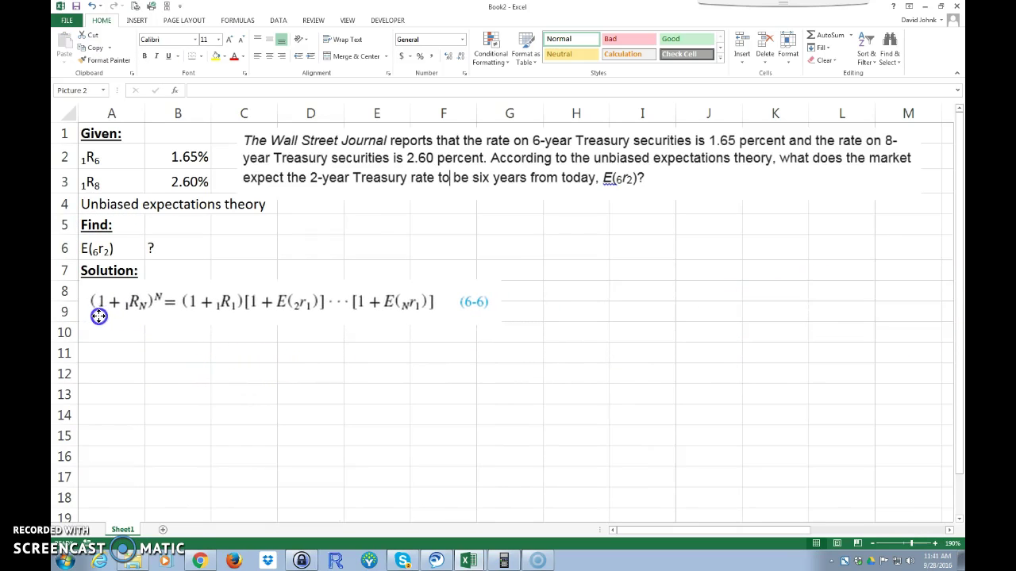
{"action": "left_click", "coordinate": [183, 382]}
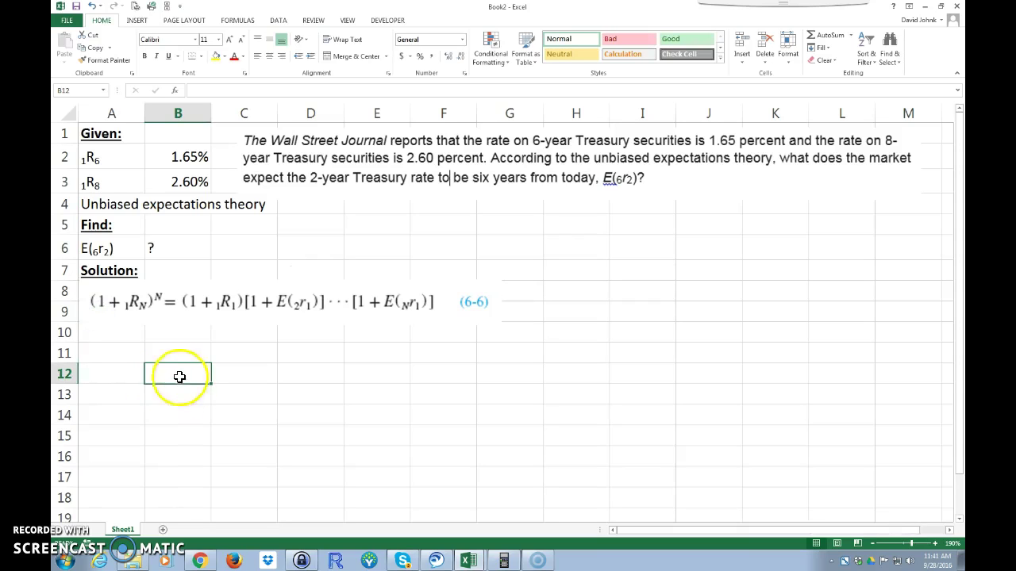
{"action": "left_click_drag", "start_coordinate": [227, 320], "coordinate": [228, 324]}
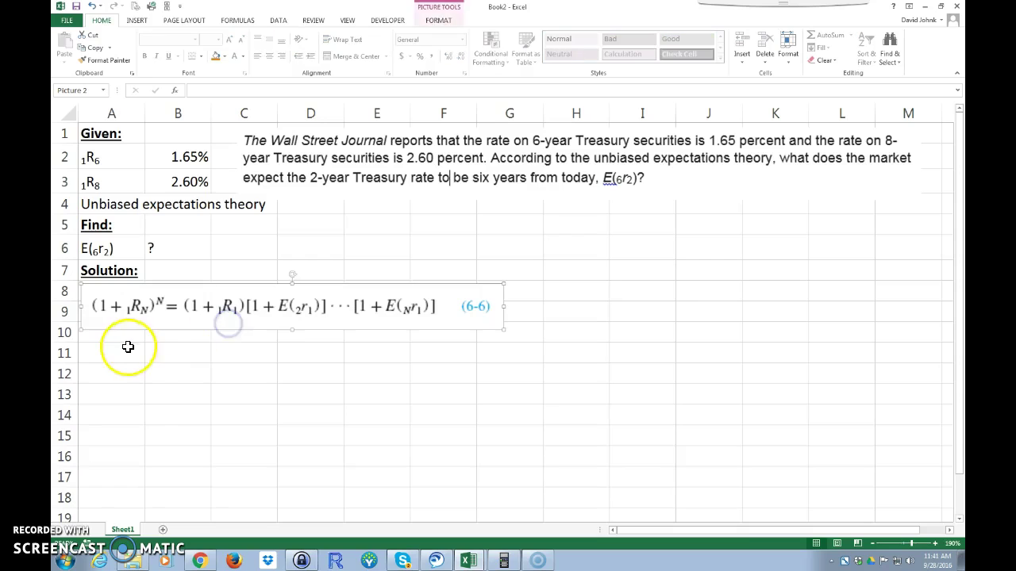
Enter the label LHS in cell A11.
{"action": "left_click", "coordinate": [124, 361]}
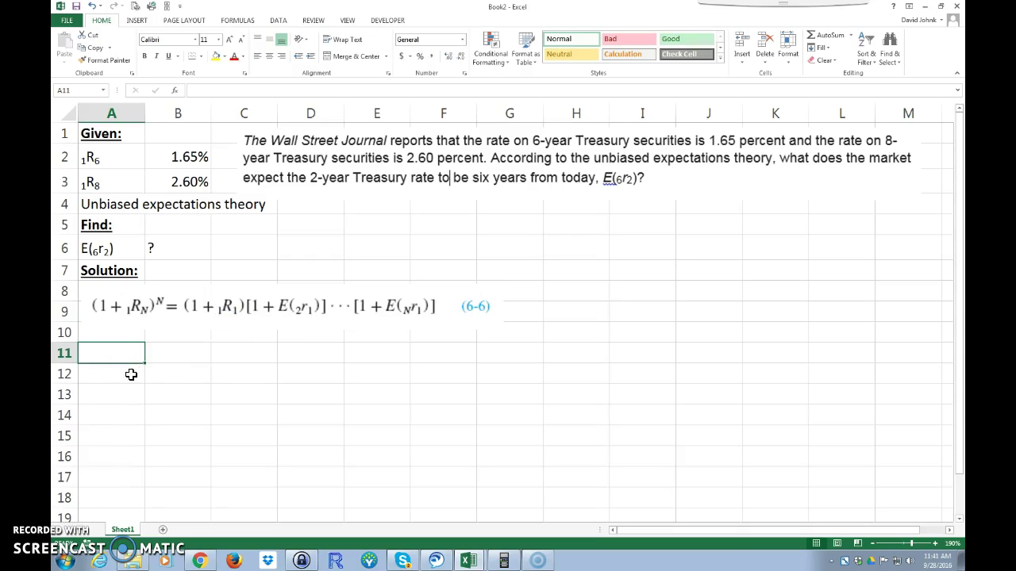
{"action": "type", "text": "LHSZ"}
{"action": "key", "text": "Return"}
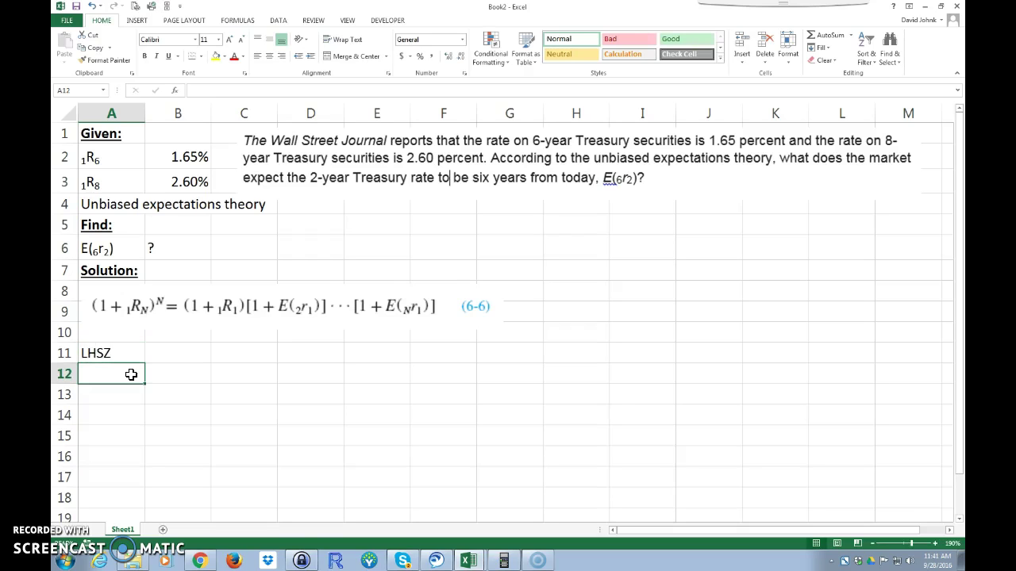
{"action": "double_click", "coordinate": [127, 353]}
{"action": "key", "text": "BackSpace"}
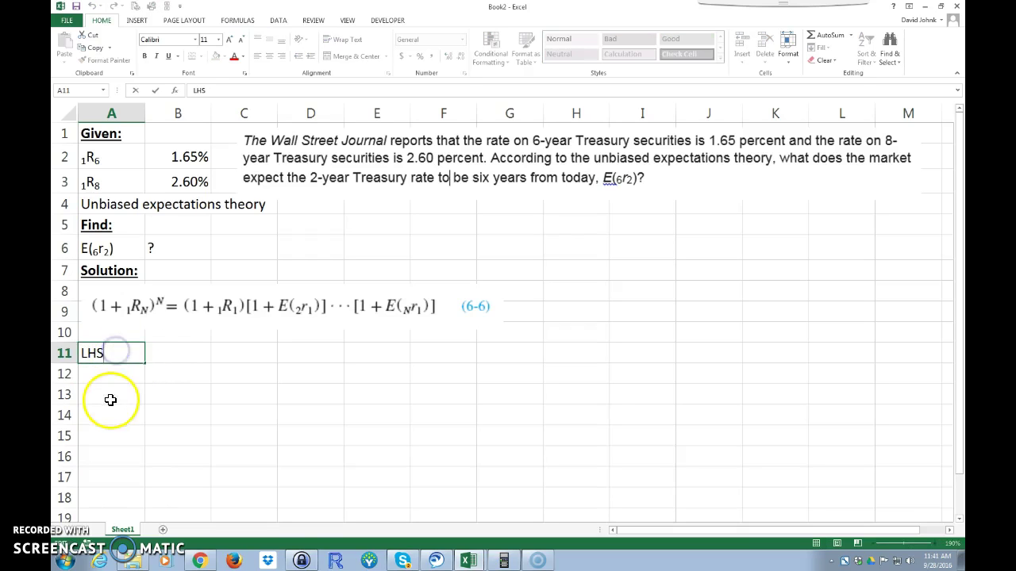
{"action": "left_click", "coordinate": [109, 381]}
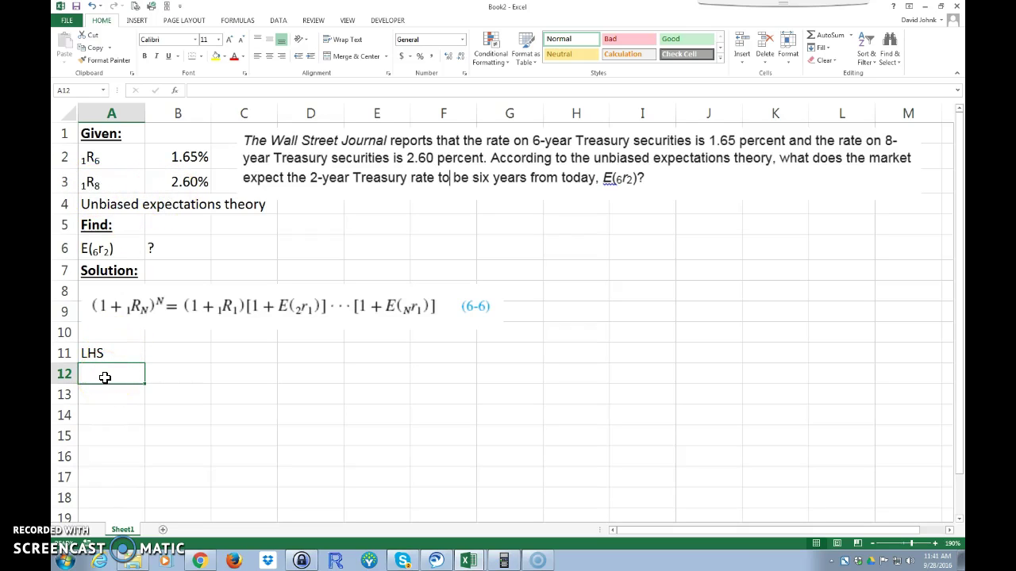
Calculate the equation's left-hand side in A12 with the formula =(1+B3)^8.
{"action": "type", "text": "=(1"}
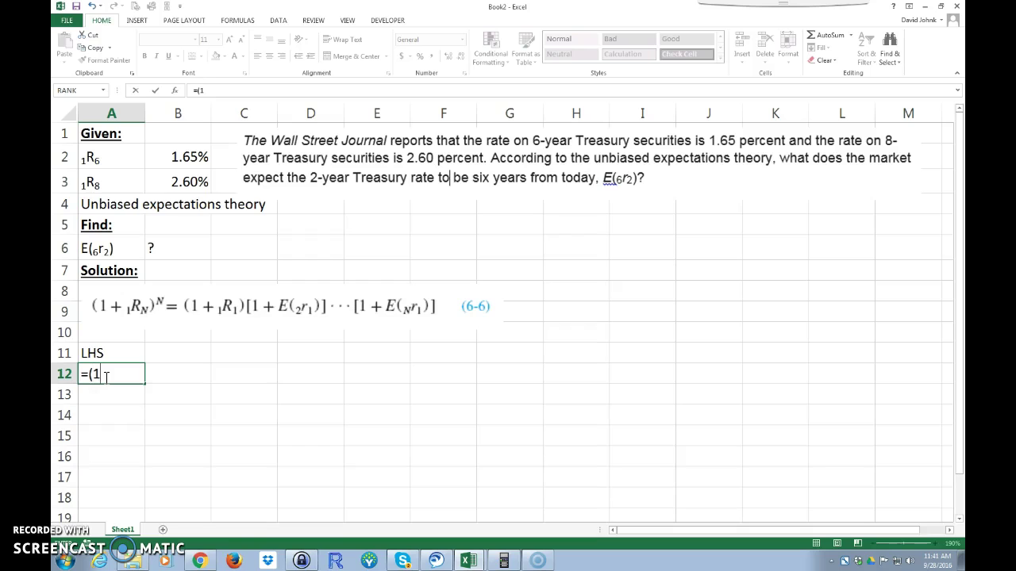
{"action": "type", "text": "+"}
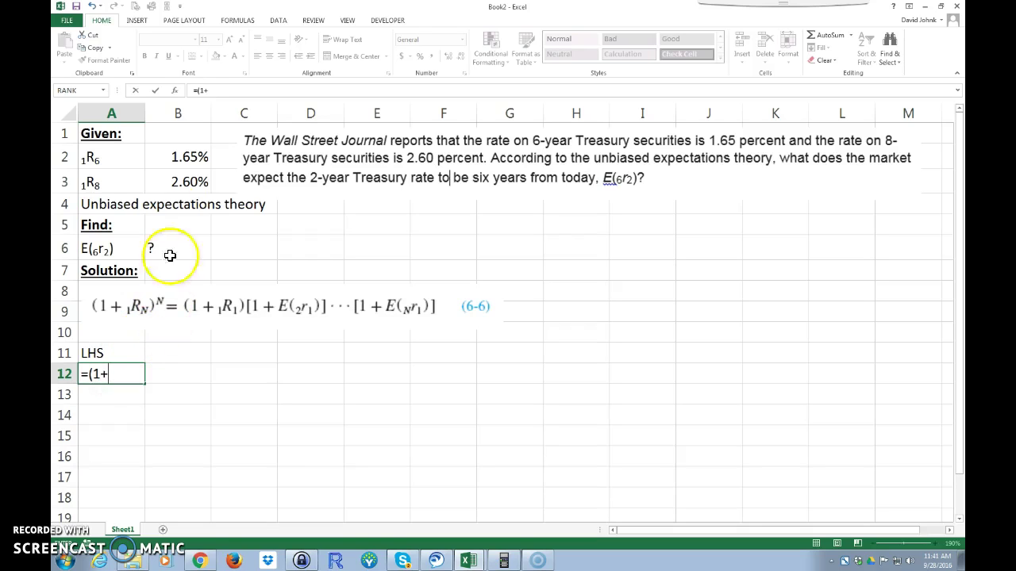
{"action": "left_click", "coordinate": [173, 180]}
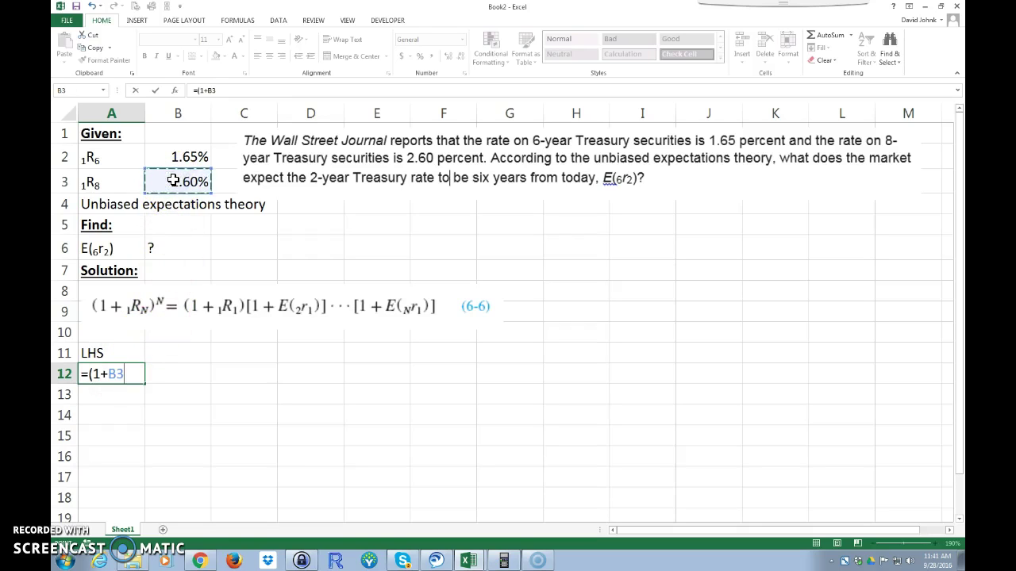
{"action": "type", "text": ")"}
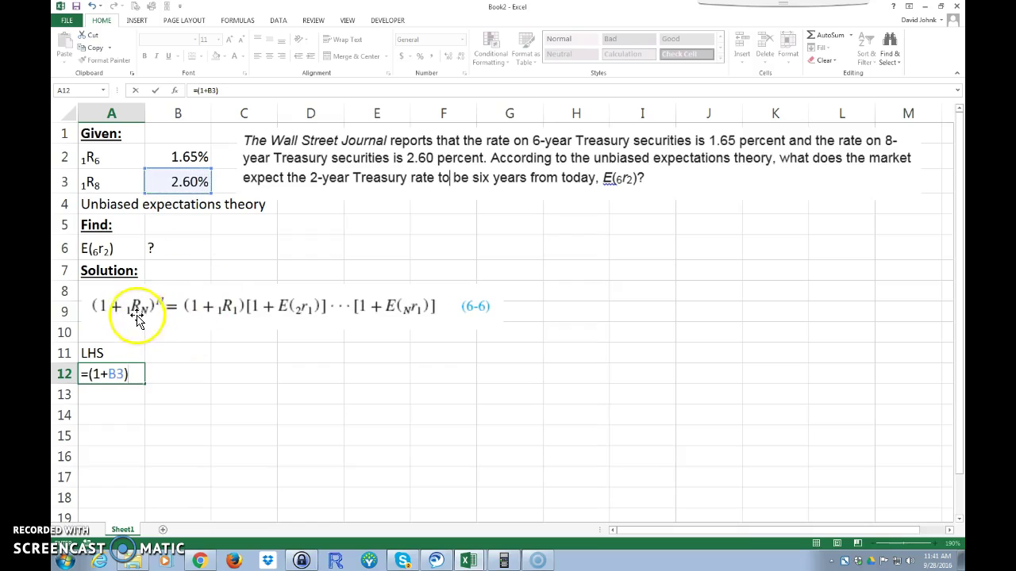
{"action": "left_click", "coordinate": [158, 318]}
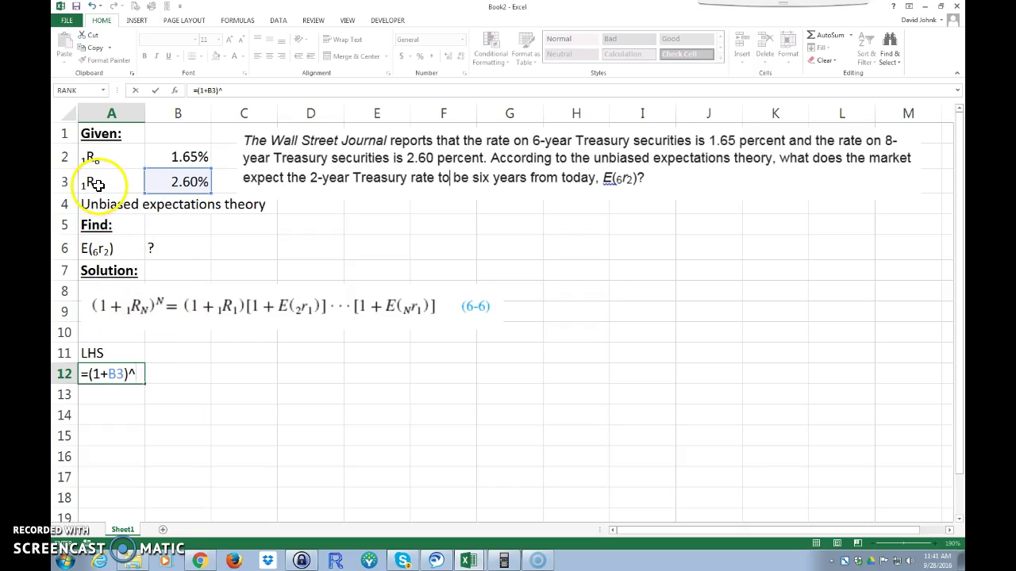
{"action": "type", "text": "8"}
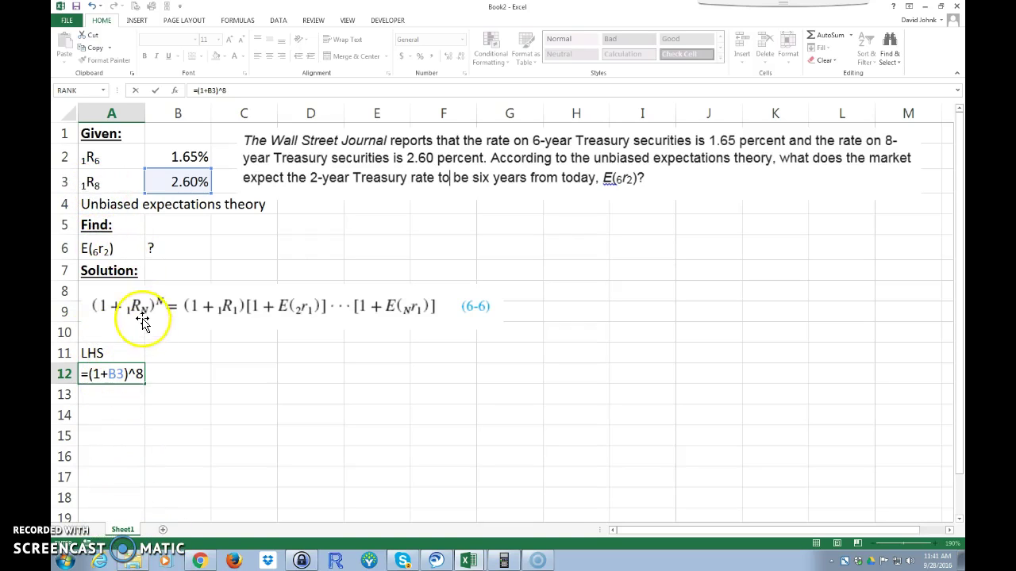
{"action": "key", "text": "Return"}
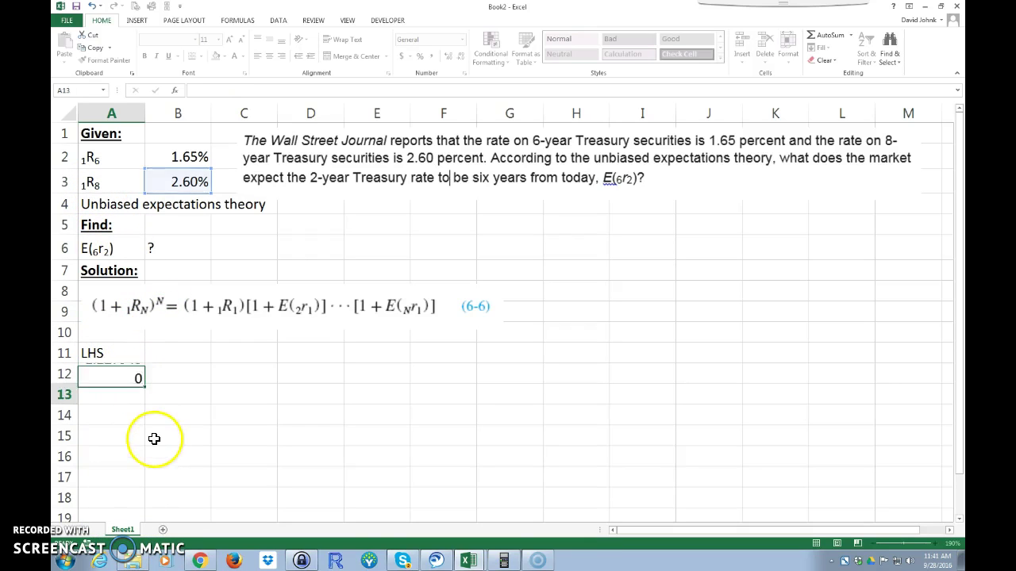
Display the formula of A12 as text in B12 with FORMULATEXT and widen column B slightly.
{"action": "left_click", "coordinate": [173, 377]}
{"action": "type", "text": "=form"}
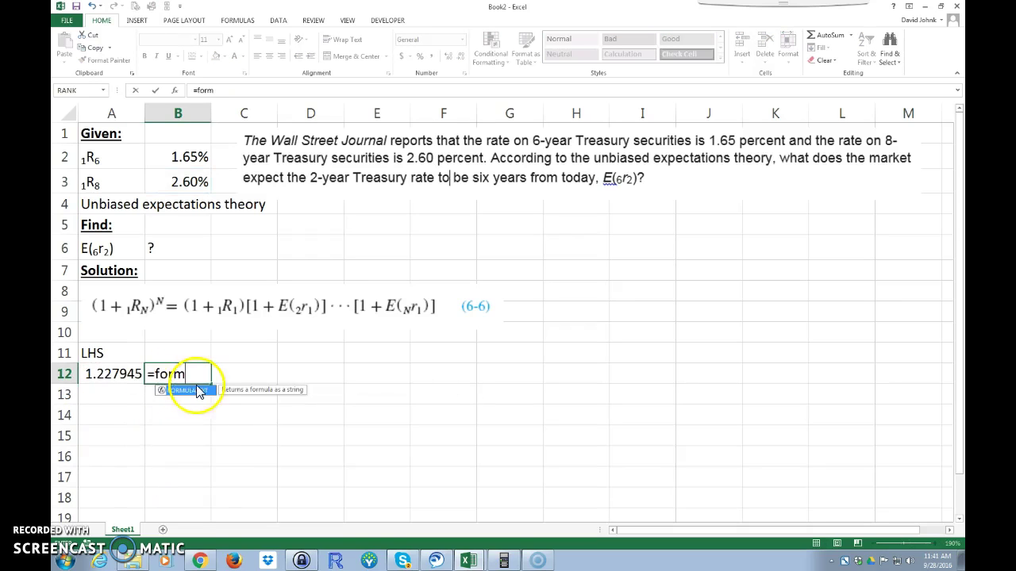
{"action": "double_click", "coordinate": [198, 390]}
{"action": "left_click", "coordinate": [127, 374]}
{"action": "key", "text": "Return"}
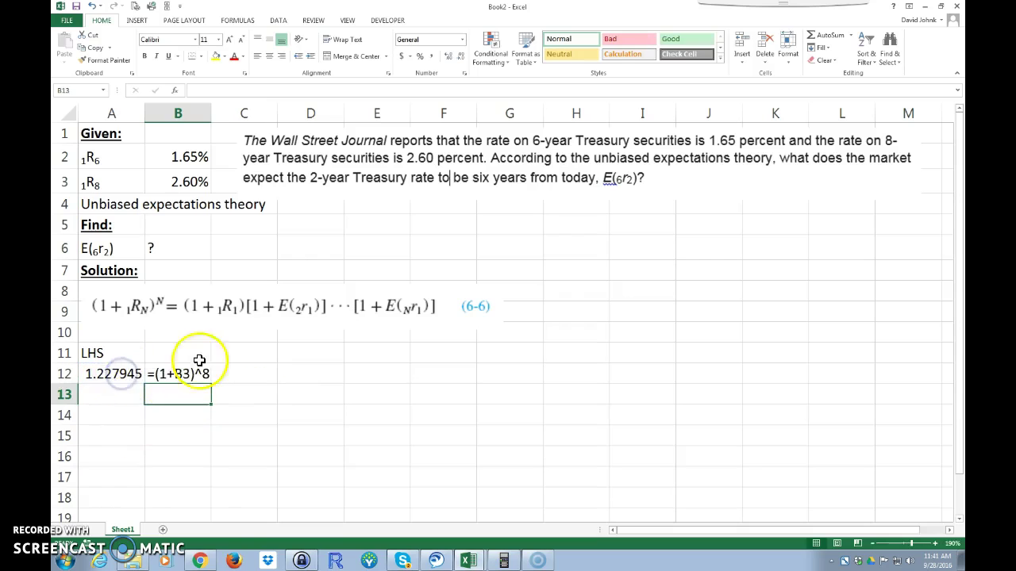
{"action": "left_click_drag", "start_coordinate": [212, 113], "coordinate": [219, 113]}
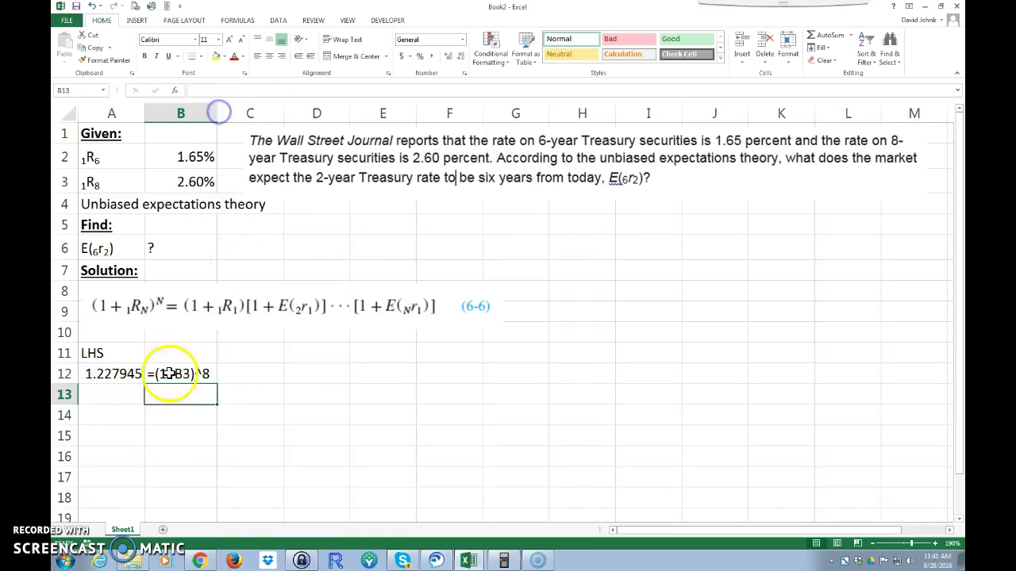
Enter the label RHS in cell C11.
{"action": "left_click", "coordinate": [250, 352]}
{"action": "type", "text": "RHS"}
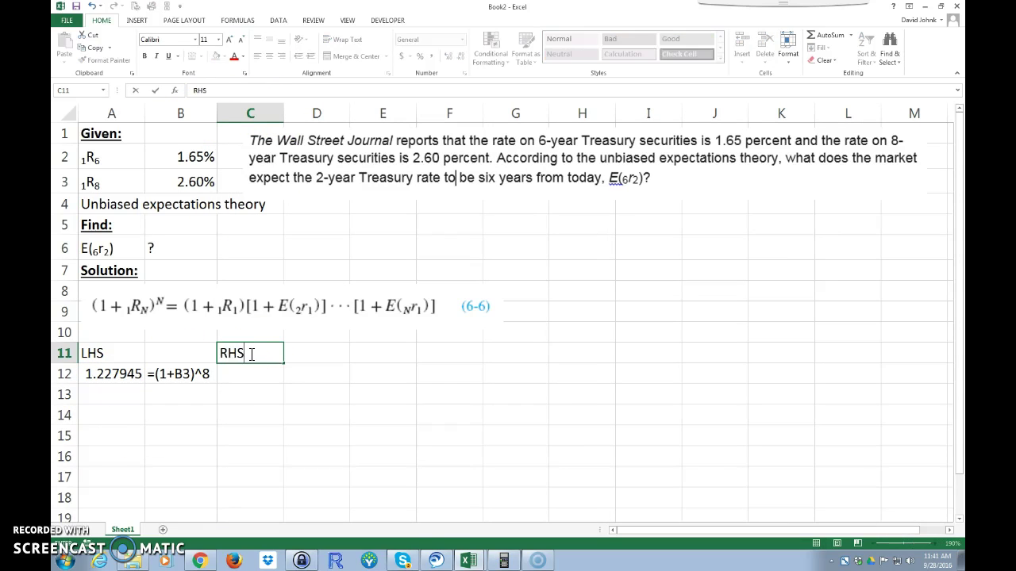
{"action": "key", "text": "Return"}
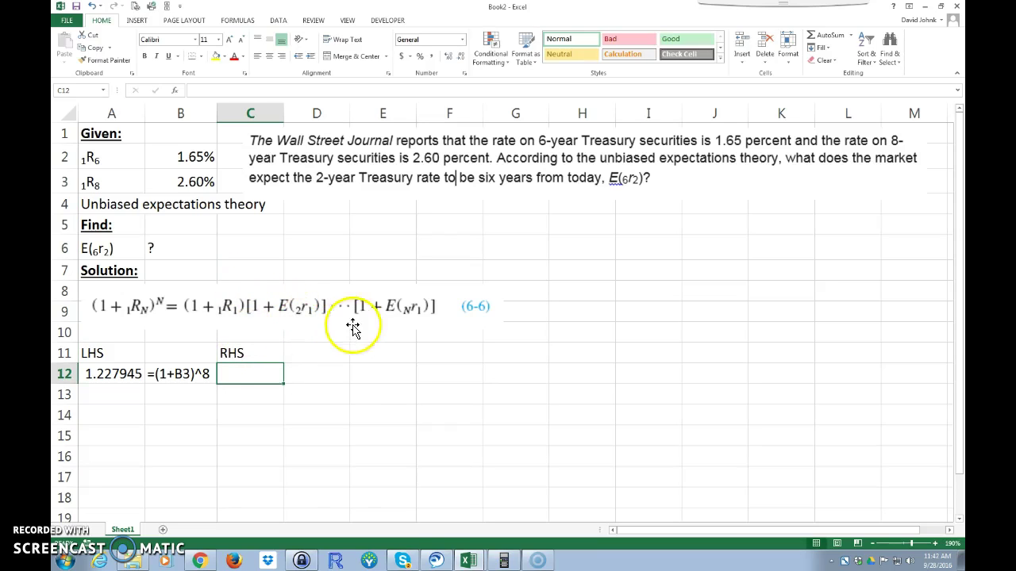
Calculate the equation's right-hand side in C12 with the formula =(1+B2)^6*(1+B13)^2.
{"action": "left_click", "coordinate": [189, 157]}
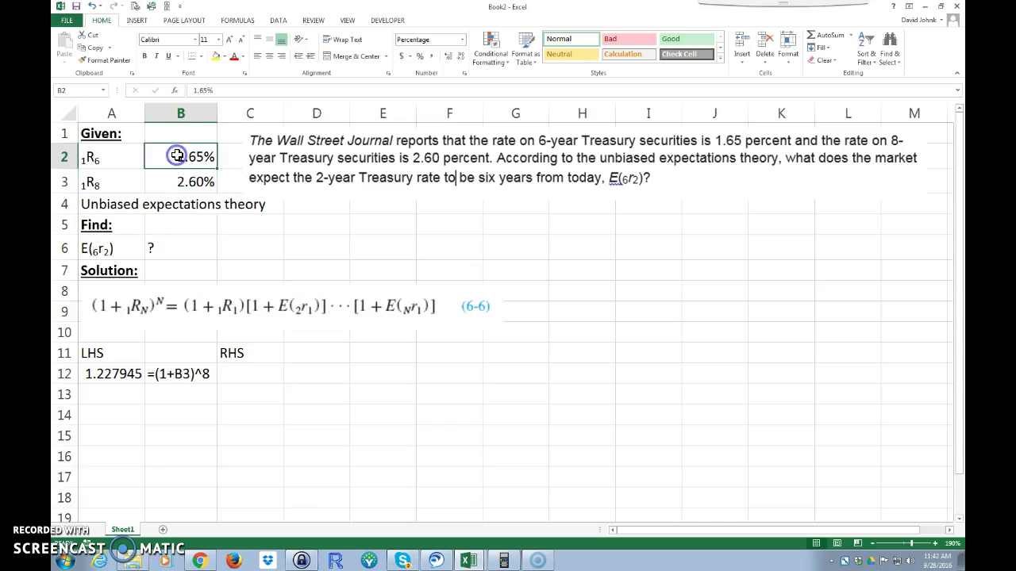
{"action": "left_click_drag", "start_coordinate": [122, 155], "coordinate": [172, 154]}
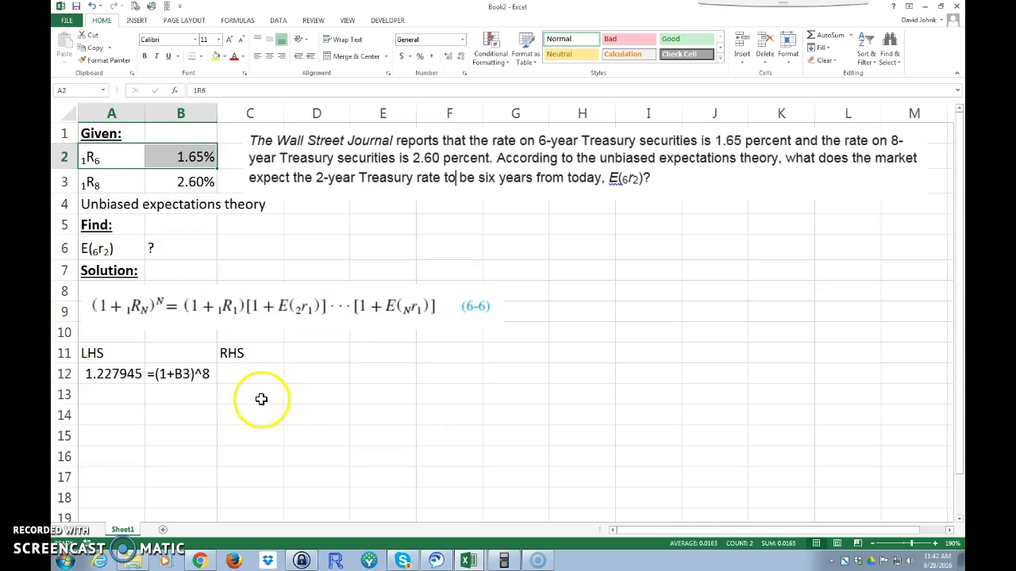
{"action": "left_click", "coordinate": [244, 373]}
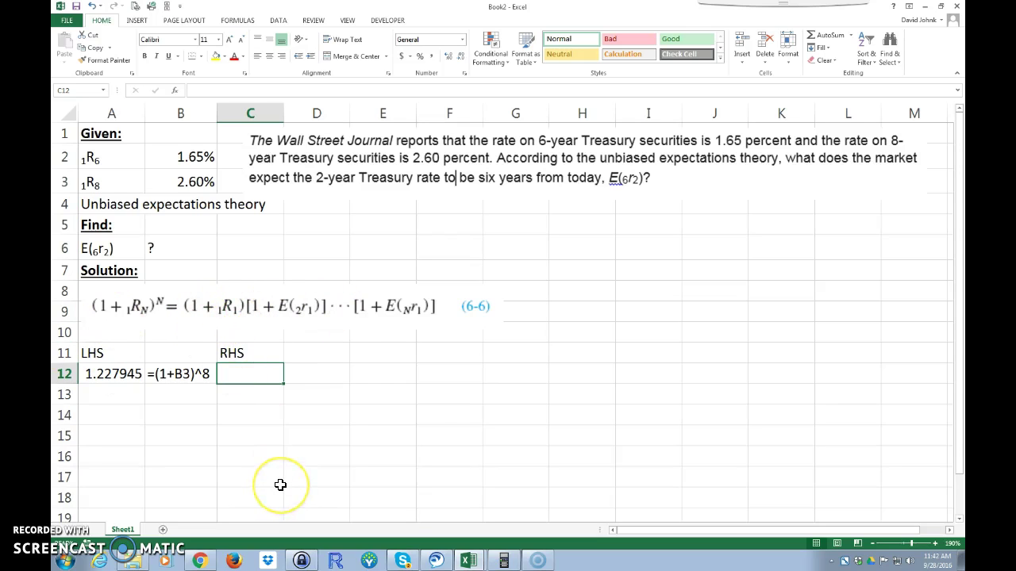
{"action": "type", "text": "("}
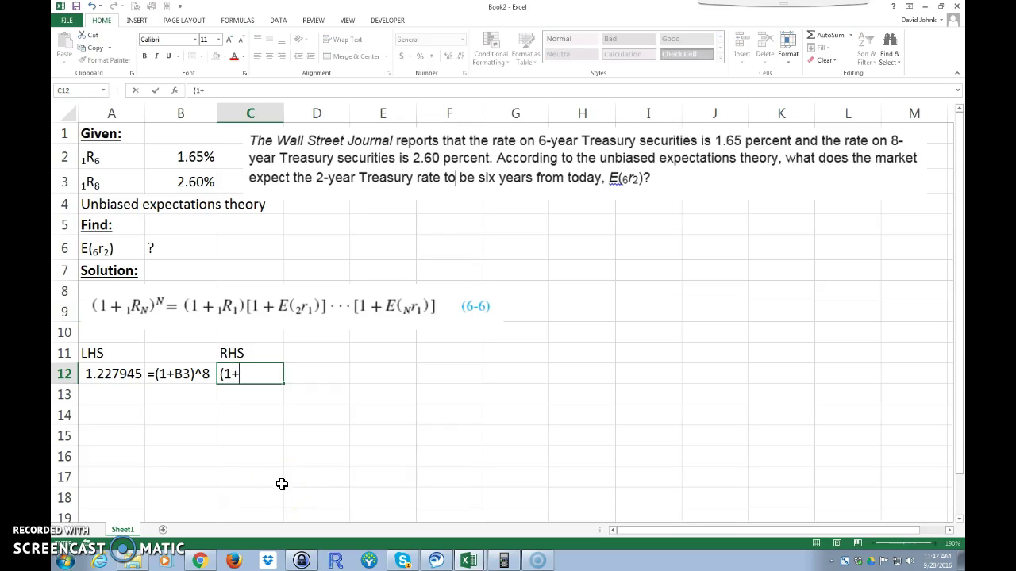
{"action": "type", "text": "1+"}
{"action": "left_click", "coordinate": [185, 156]}
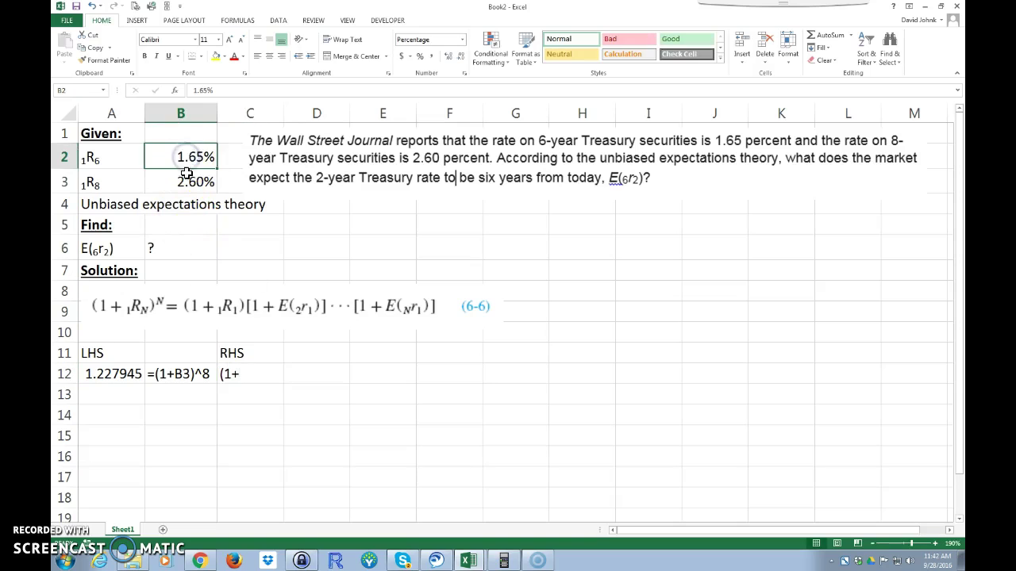
{"action": "left_click", "coordinate": [238, 373]}
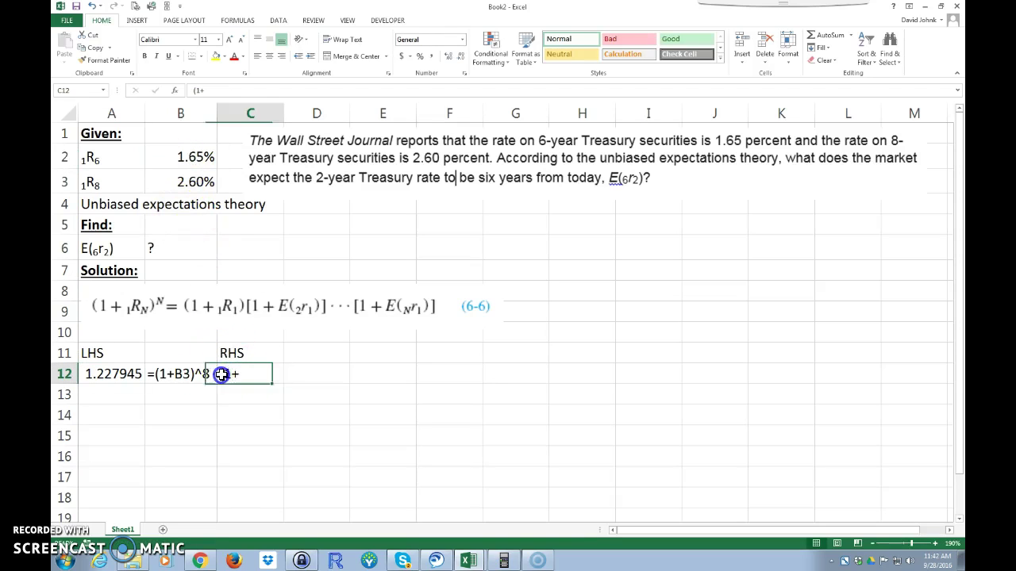
{"action": "double_click", "coordinate": [227, 374]}
{"action": "left_click", "coordinate": [223, 373]}
{"action": "type", "text": "="}
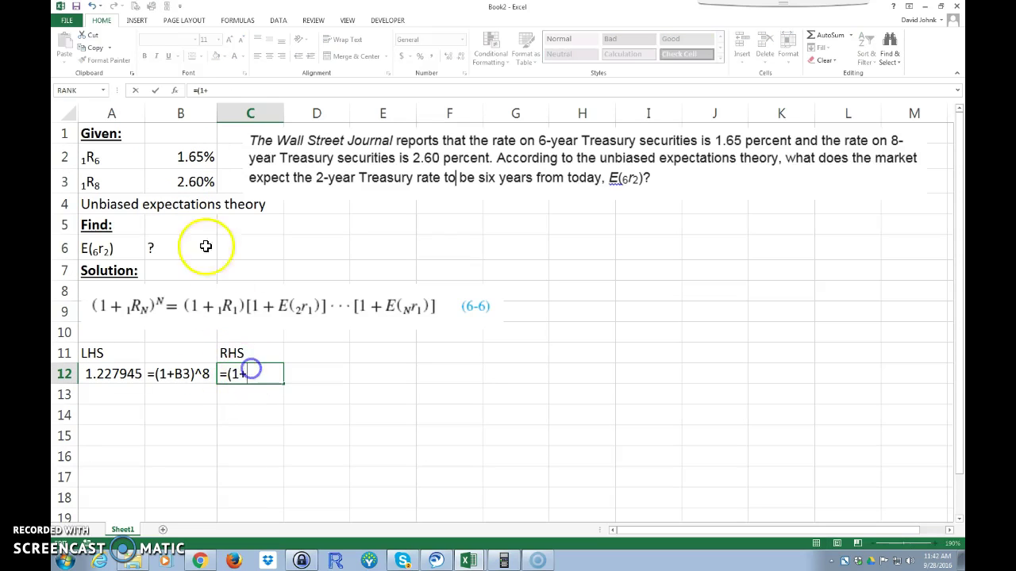
{"action": "left_click", "coordinate": [185, 157]}
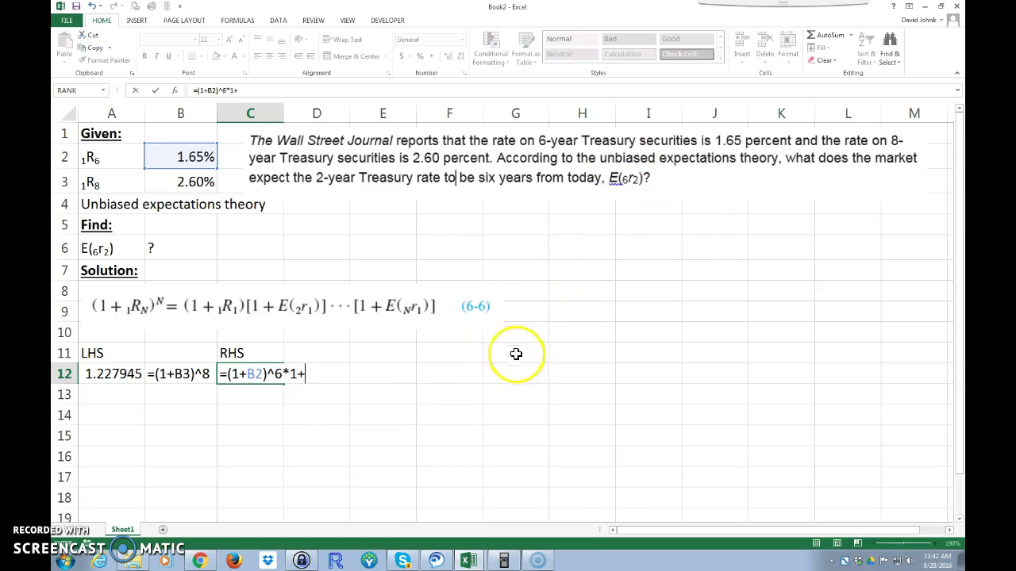
{"action": "left_click", "coordinate": [171, 398]}
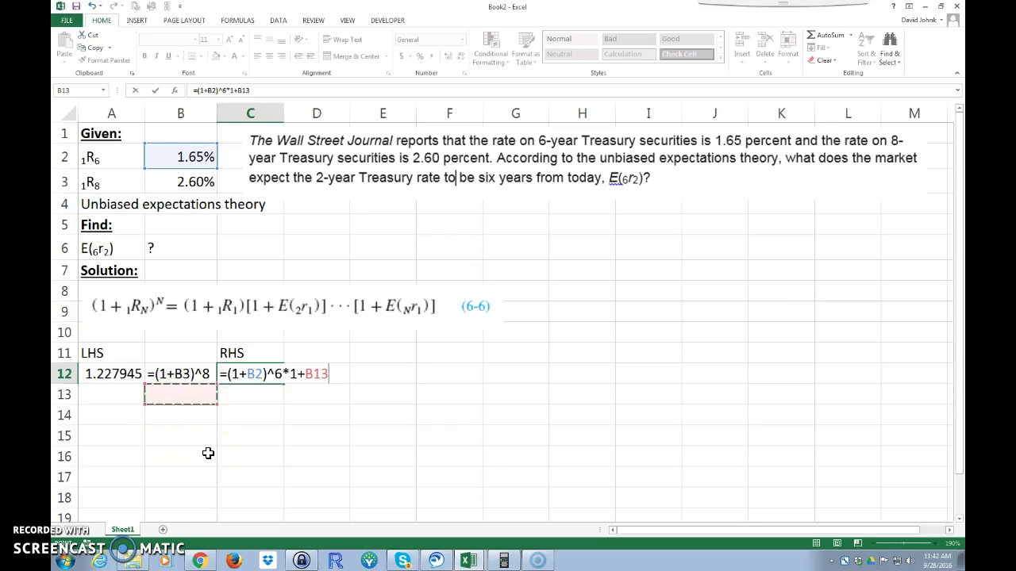
{"action": "left_click", "coordinate": [289, 373]}
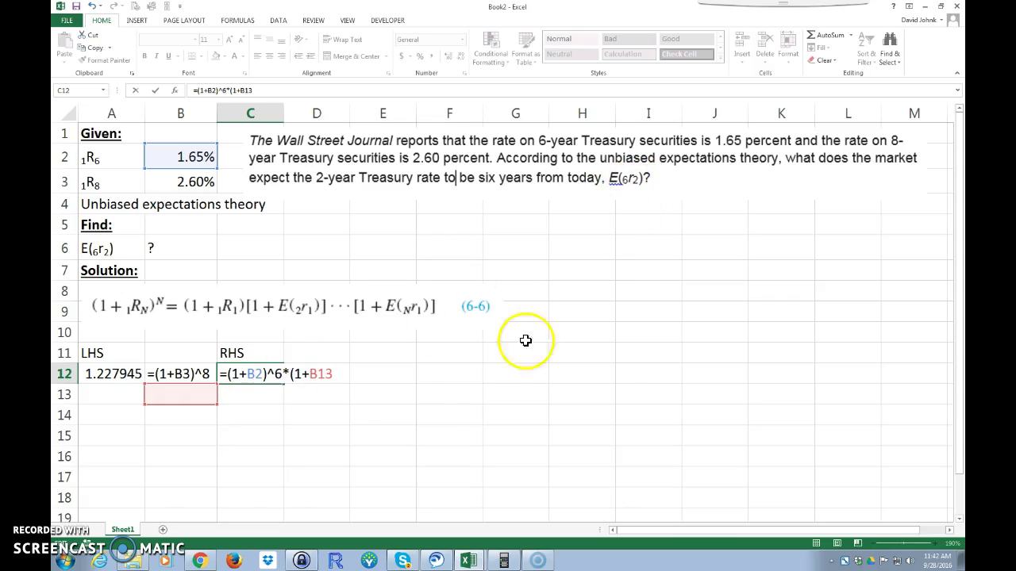
{"action": "left_click", "coordinate": [334, 373]}
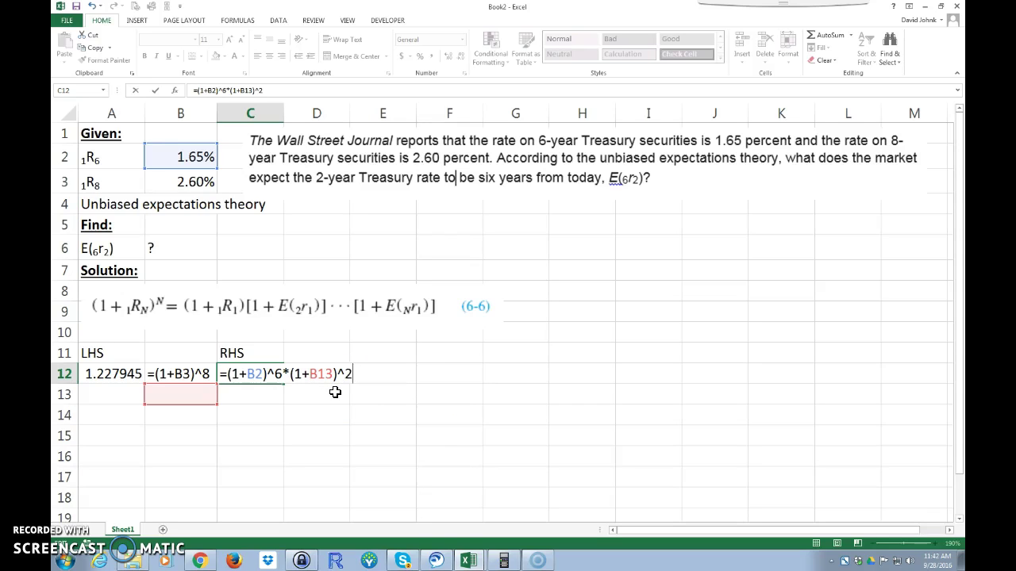
{"action": "key", "text": "Return"}
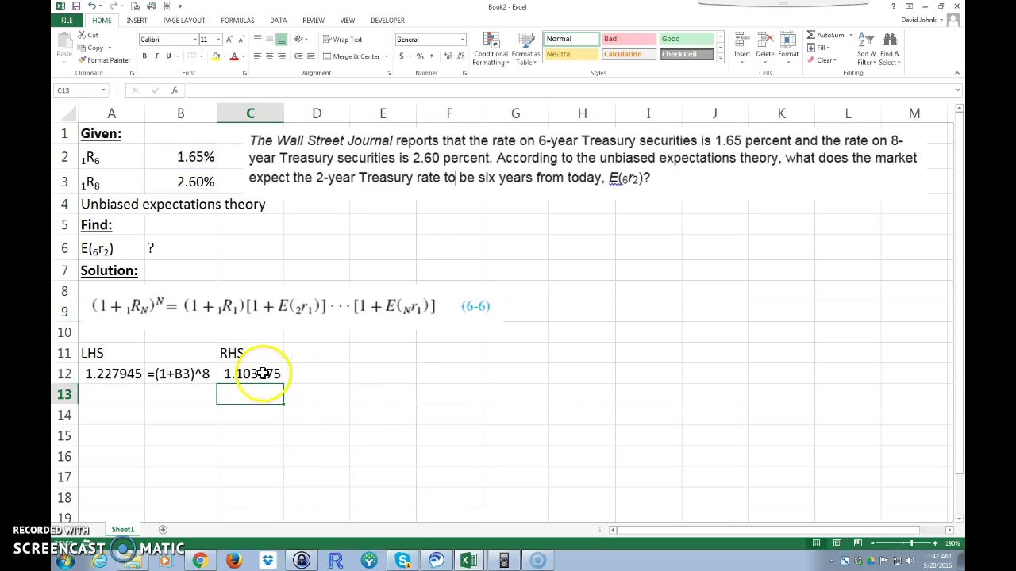
Copy the FORMULATEXT formula from B12 to D12 so it displays the formula of C12.
{"action": "left_click", "coordinate": [158, 373]}
{"action": "right_click", "coordinate": [159, 373]}
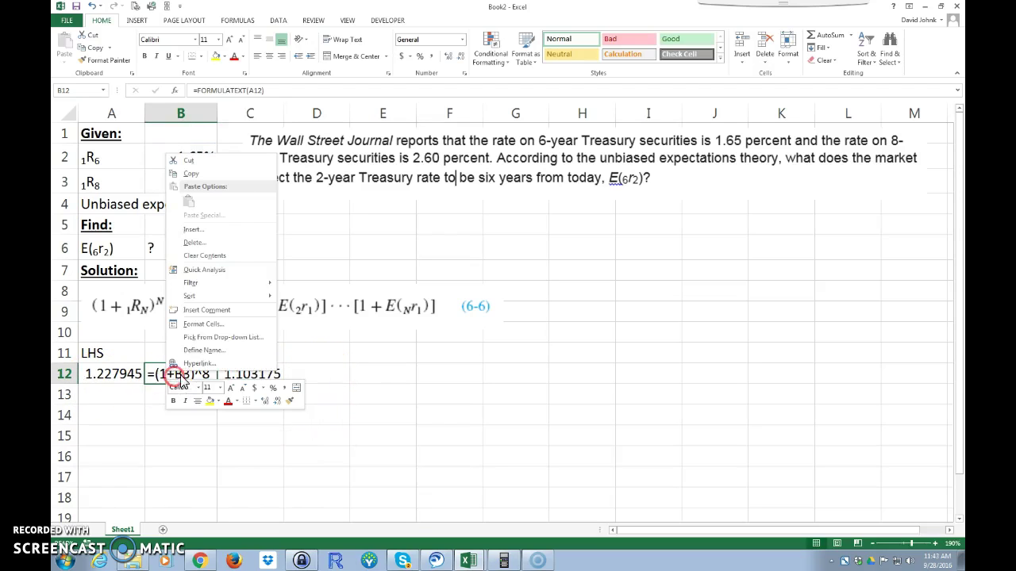
{"action": "left_click", "coordinate": [141, 468]}
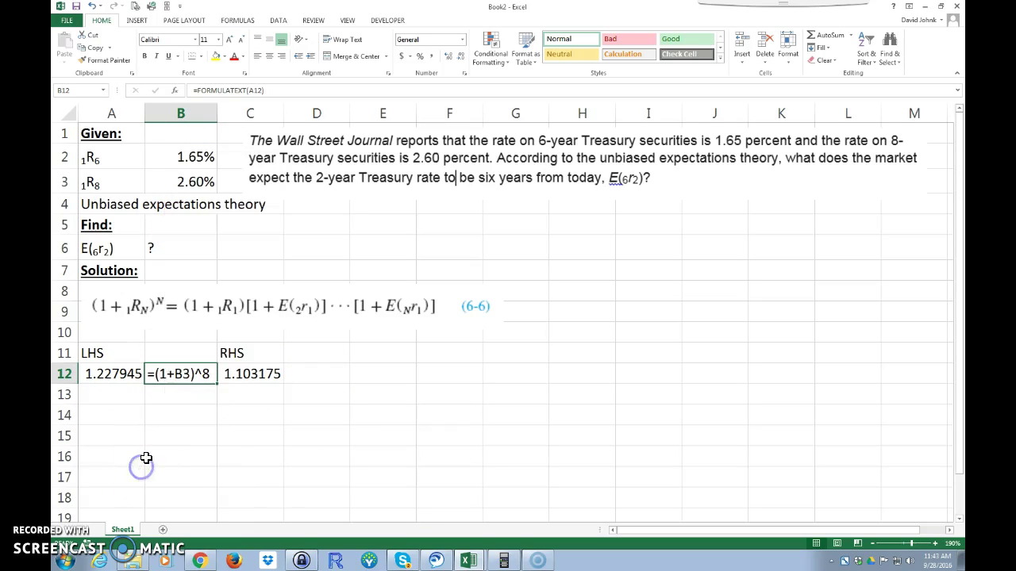
{"action": "right_click", "coordinate": [166, 373]}
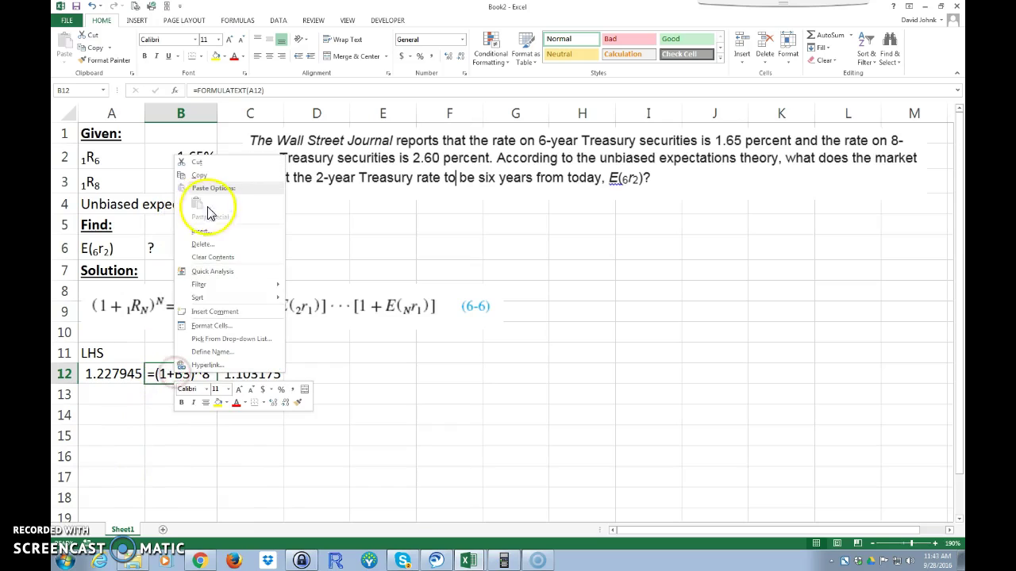
{"action": "left_click", "coordinate": [200, 177]}
{"action": "left_click", "coordinate": [316, 377]}
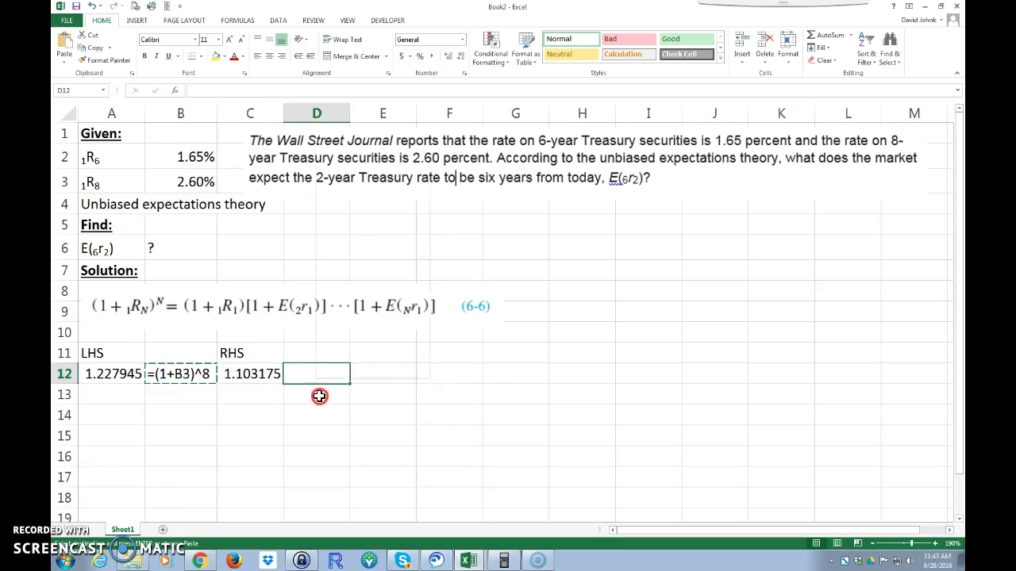
{"action": "right_click", "coordinate": [319, 396]}
{"action": "left_click", "coordinate": [349, 199]}
{"action": "left_click", "coordinate": [302, 471]}
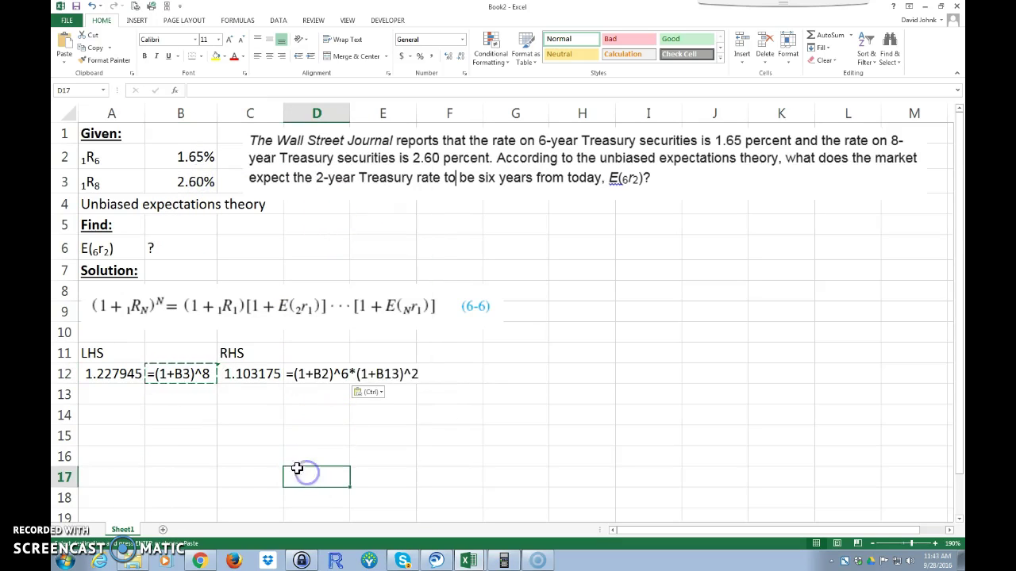
Enter a trial rate of 5.5% in B13 and compare the RHS value in C12 with the LHS value in A12.
{"action": "left_click", "coordinate": [170, 393]}
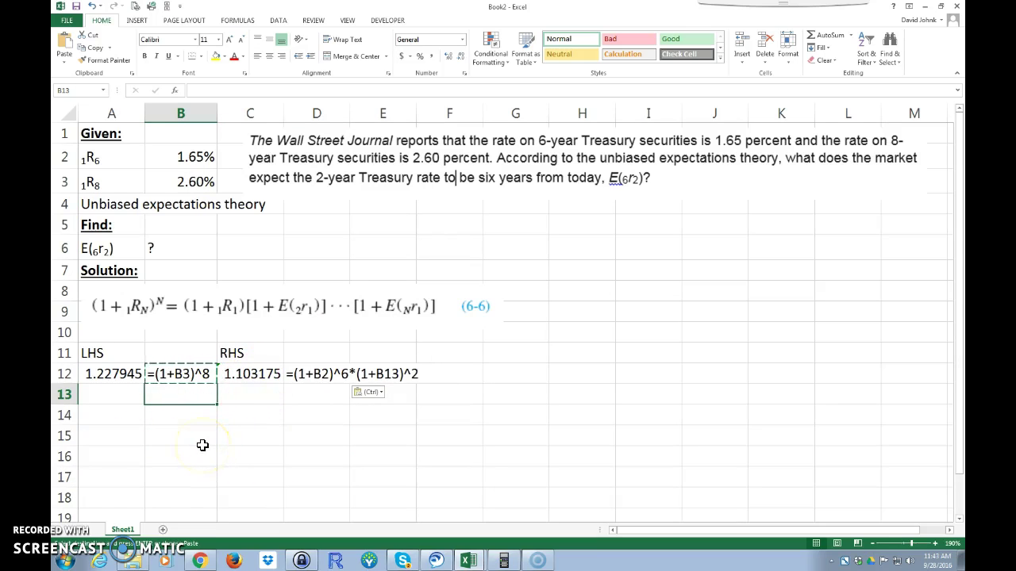
{"action": "type", "text": "5.5"}
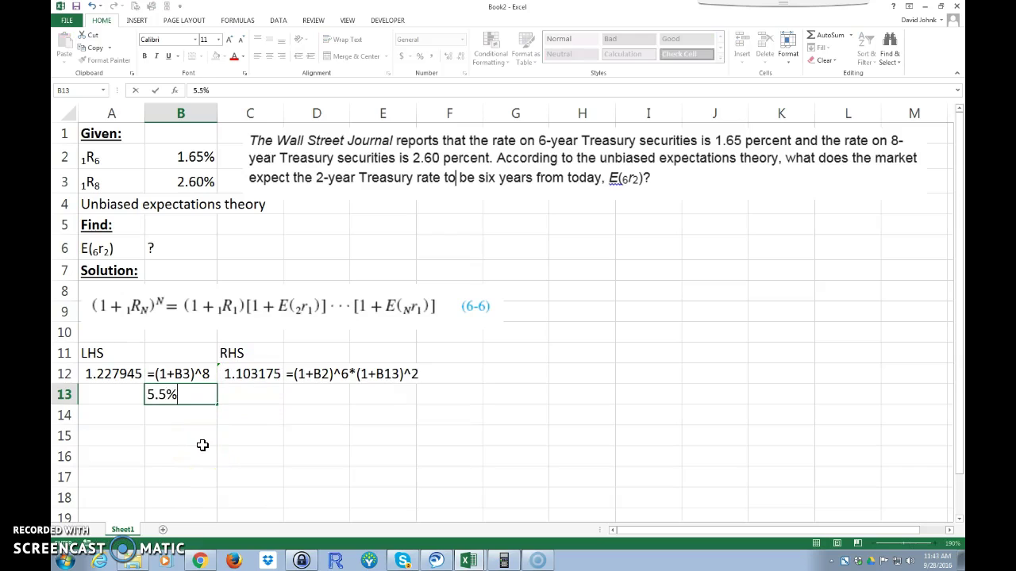
{"action": "type", "text": ".50%"}
{"action": "key", "text": "Return"}
{"action": "left_click", "coordinate": [242, 492]}
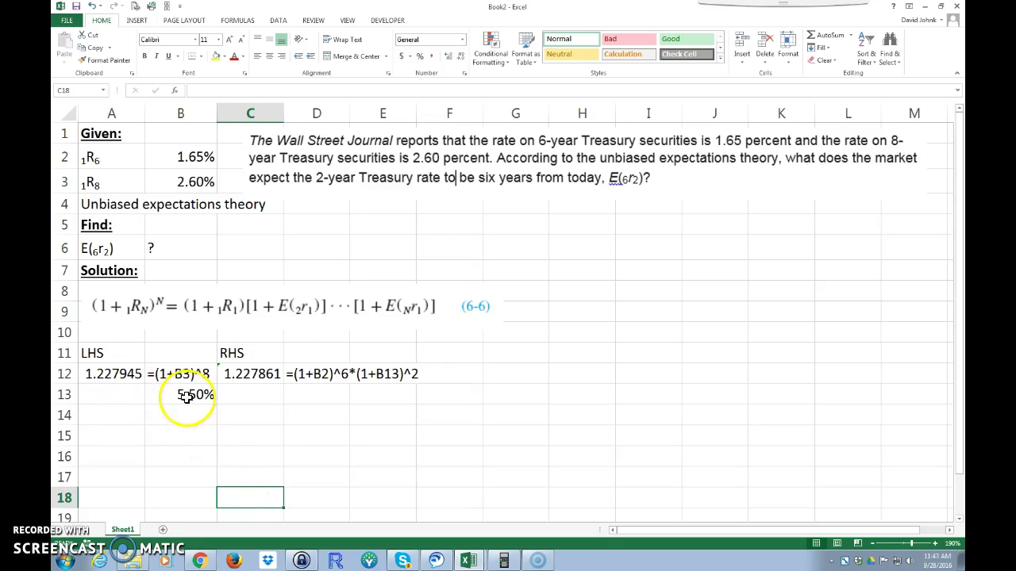
{"action": "left_click", "coordinate": [246, 373]}
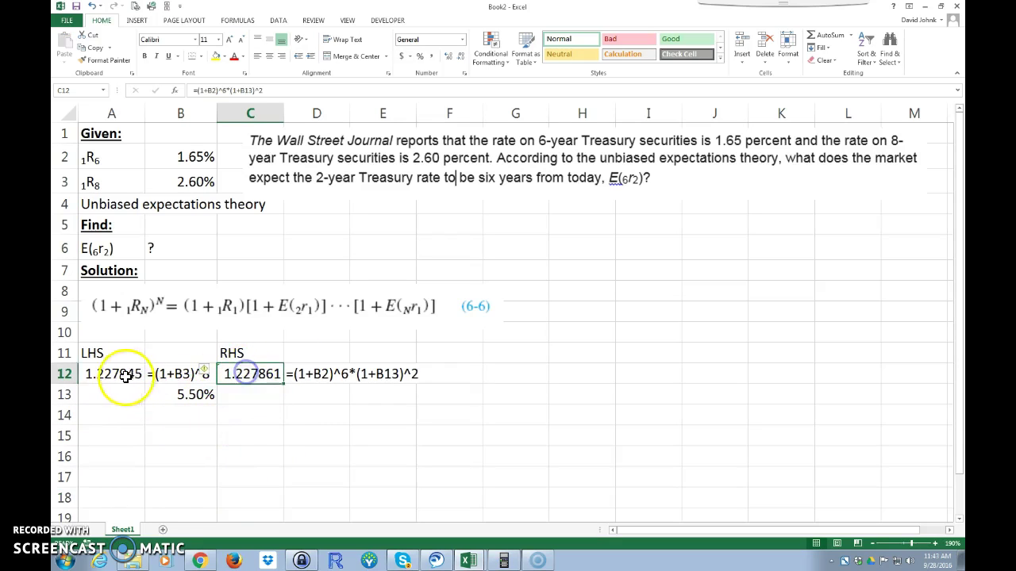
{"action": "left_click", "coordinate": [104, 374]}
{"action": "left_click", "coordinate": [248, 373]}
{"action": "left_click", "coordinate": [109, 374]}
{"action": "left_click", "coordinate": [255, 373]}
Copy the E(6r2) label from A6 to A13, beside the trial rate.
{"action": "left_click", "coordinate": [114, 397]}
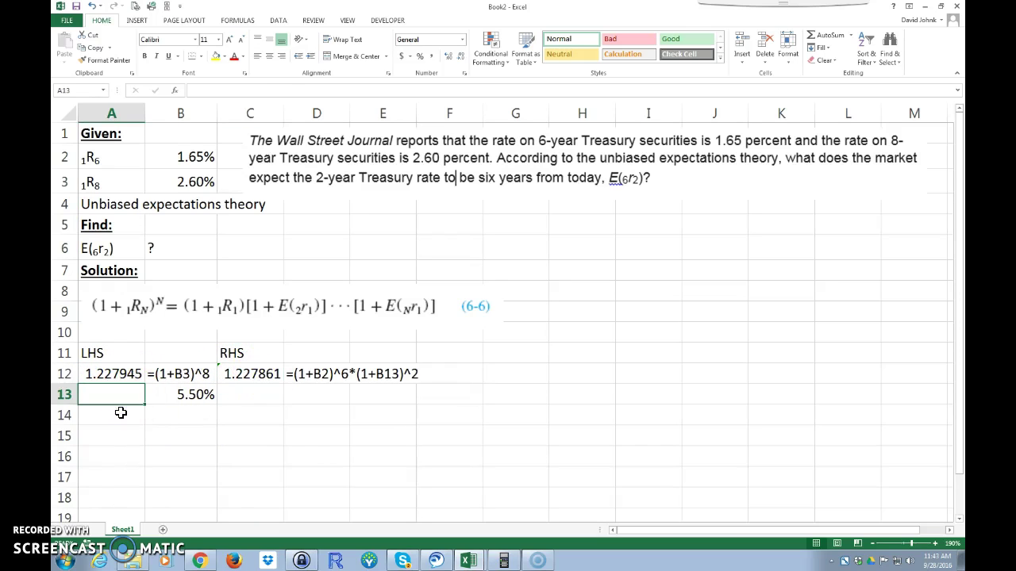
{"action": "right_click", "coordinate": [97, 249]}
{"action": "left_click", "coordinate": [125, 269]}
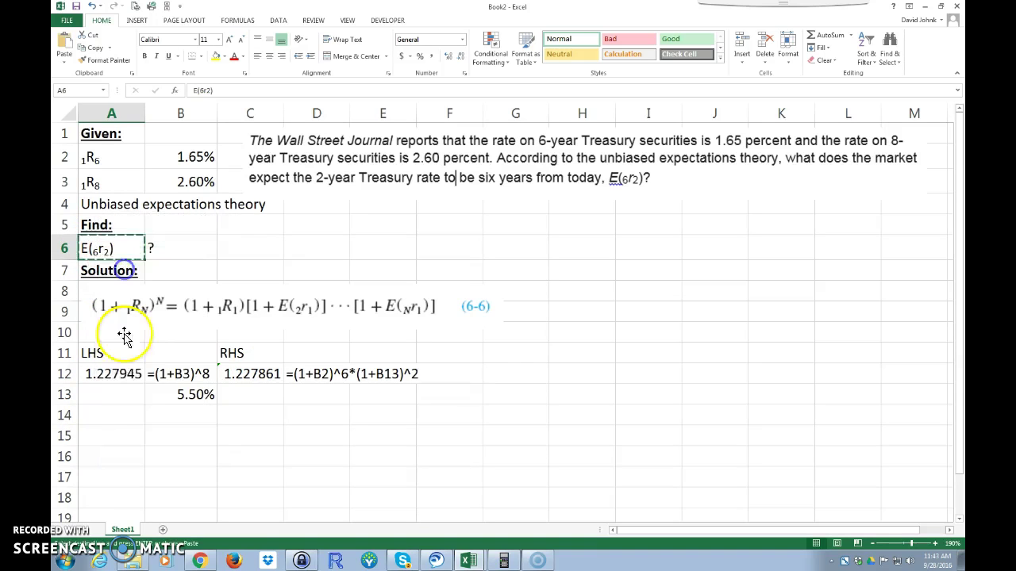
{"action": "left_click", "coordinate": [113, 394]}
{"action": "right_click", "coordinate": [116, 395]}
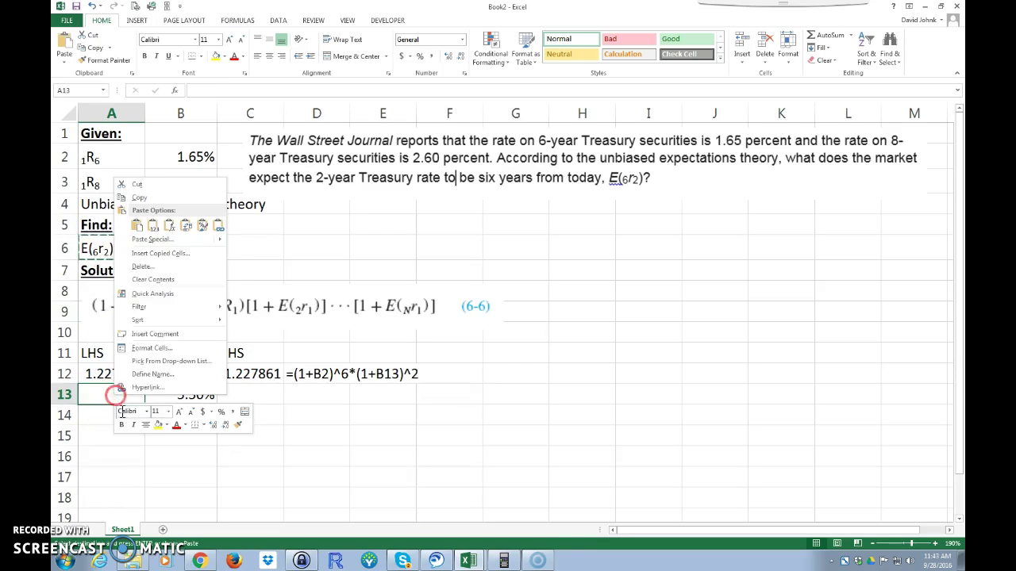
{"action": "left_click", "coordinate": [135, 225]}
{"action": "left_click", "coordinate": [250, 438]}
Compare the LHS value in A12 with the RHS value in C12 for the trial rate in B13.
{"action": "left_click", "coordinate": [196, 399]}
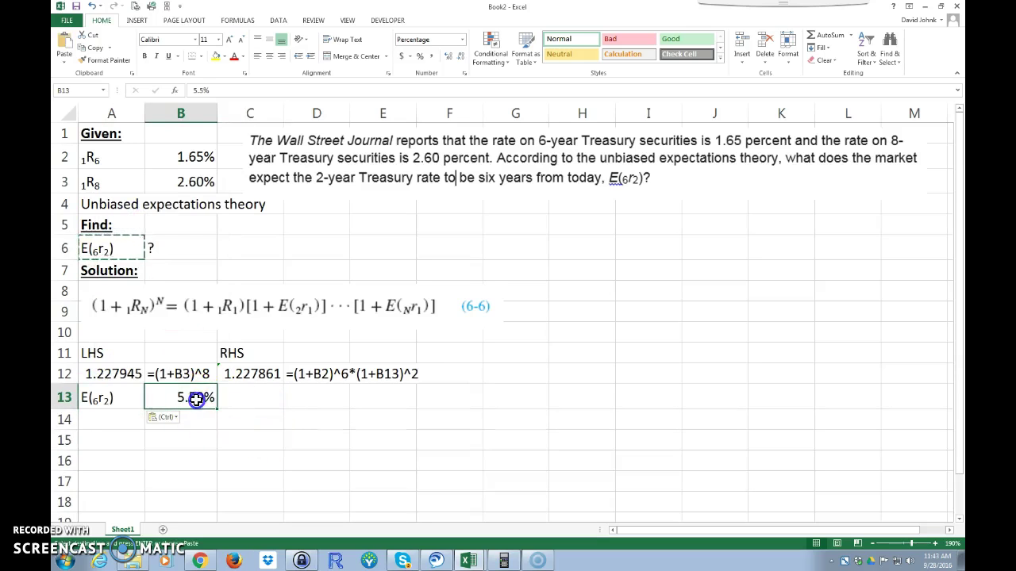
{"action": "left_click", "coordinate": [130, 374]}
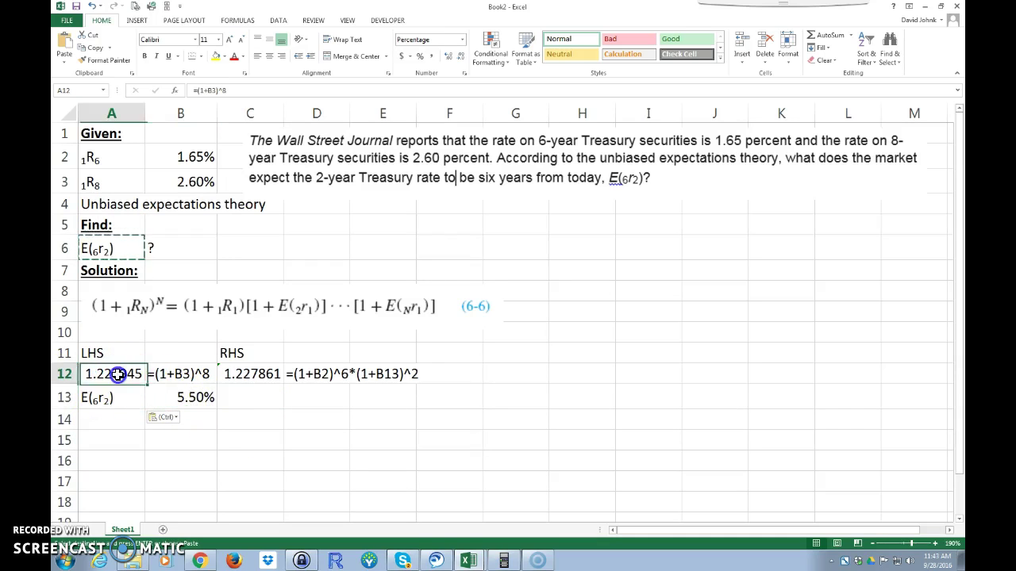
{"action": "left_click", "coordinate": [230, 374]}
{"action": "left_click", "coordinate": [130, 378]}
{"action": "left_click", "coordinate": [249, 378]}
{"action": "left_click", "coordinate": [189, 379]}
{"action": "key", "text": "Left"}
{"action": "key", "text": "Right"}
{"action": "key", "text": "Right"}
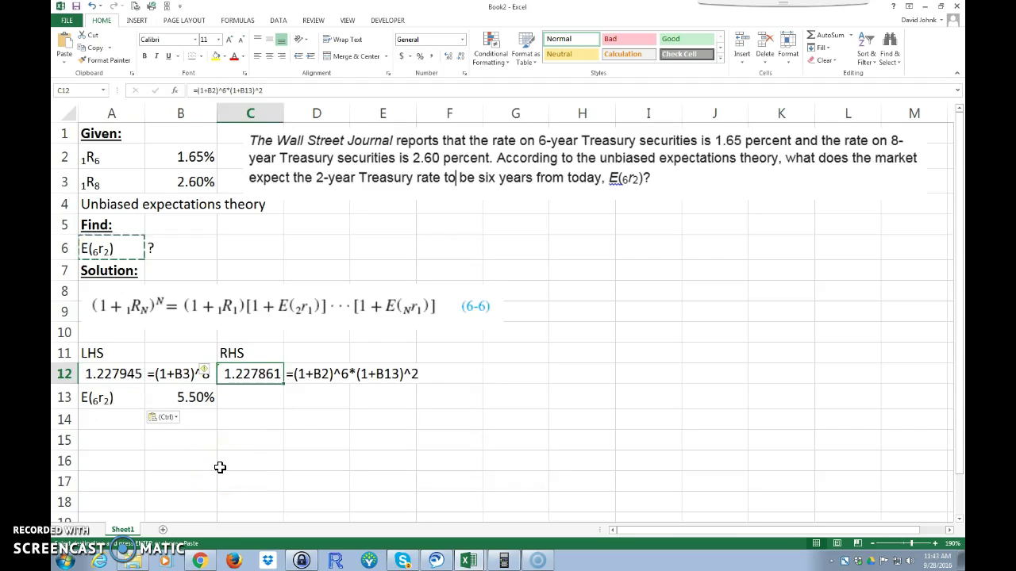
{"action": "key", "text": "Left"}
{"action": "key", "text": "Left"}
{"action": "key", "text": "Right"}
{"action": "key", "text": "Right"}
Try .5 as the expected rate in B13.
{"action": "left_click", "coordinate": [187, 397]}
{"action": "type", "text": "."}
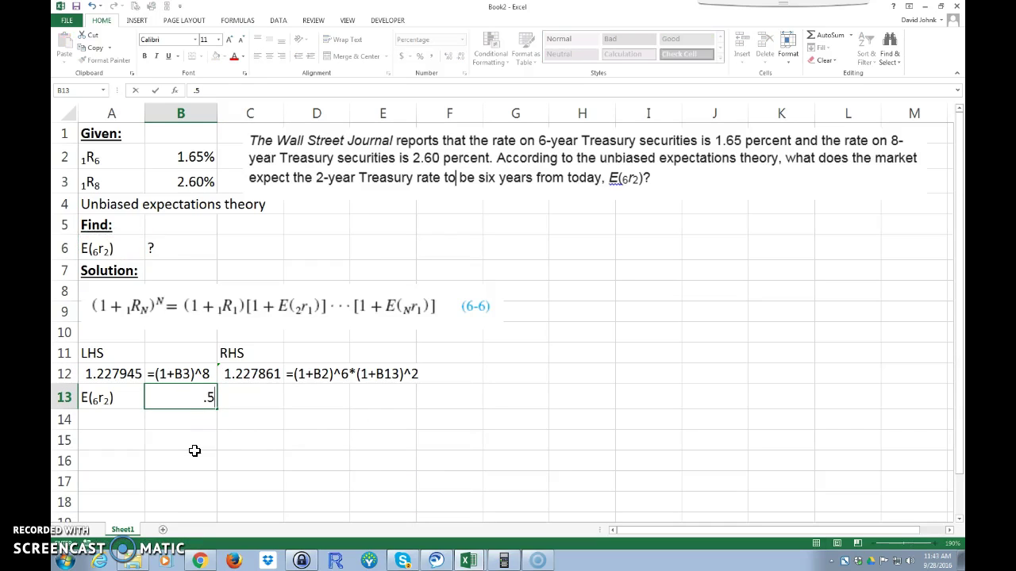
{"action": "type", "text": "5"}
{"action": "key", "text": "Return"}
Set the trial rate in B13 to 4.5% and compare the RHS value in C12 with the LHS value in A12.
{"action": "key", "text": "Up"}
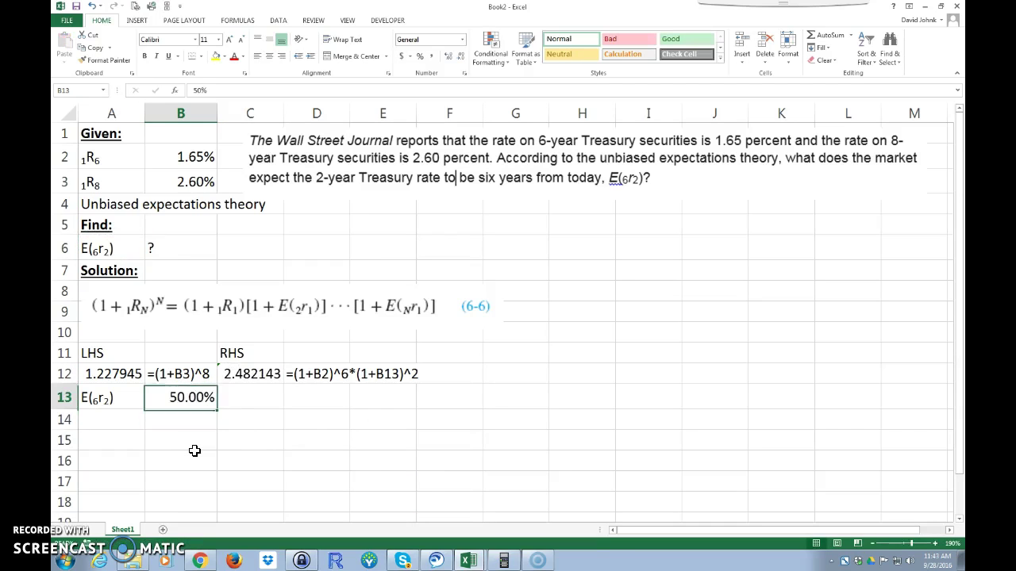
{"action": "type", "text": "4.5"}
{"action": "key", "text": "Return"}
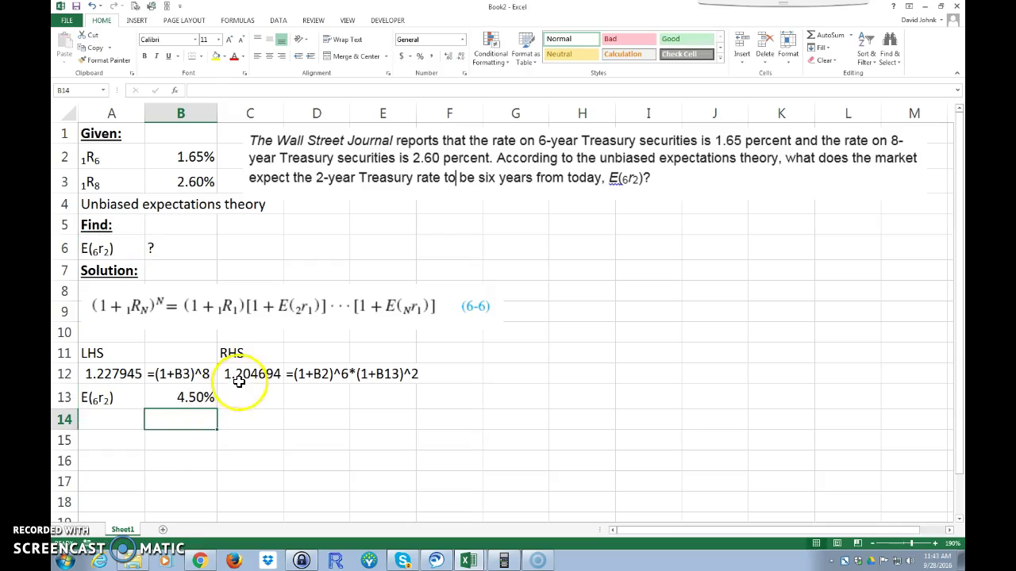
{"action": "left_click", "coordinate": [242, 376]}
{"action": "left_click", "coordinate": [91, 374]}
{"action": "left_click", "coordinate": [242, 374]}
{"action": "left_click", "coordinate": [111, 374]}
{"action": "left_click", "coordinate": [245, 374]}
{"action": "left_click", "coordinate": [101, 374]}
{"action": "left_click", "coordinate": [229, 374]}
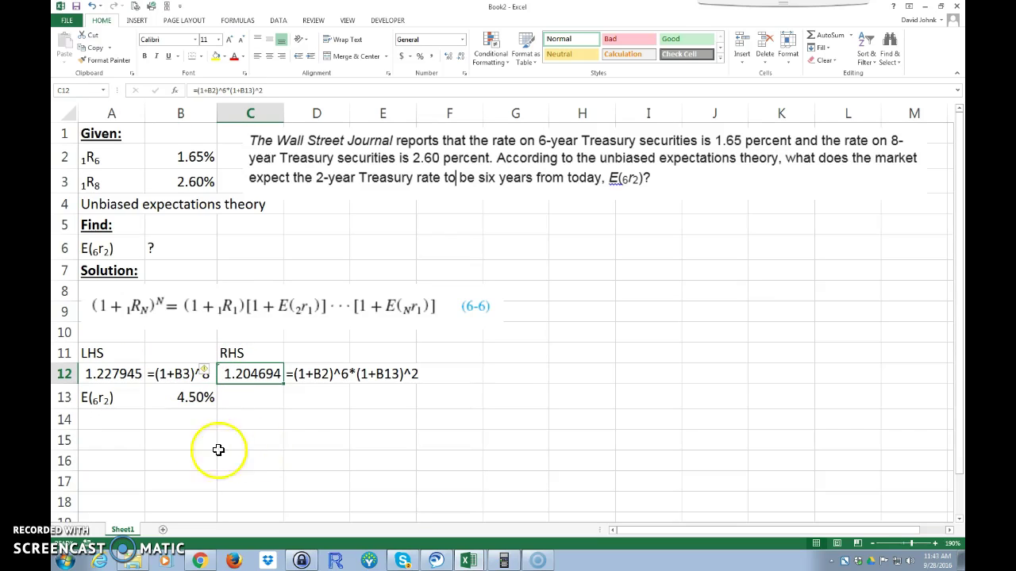
Check that the Solver Add-in is enabled in the list of available Excel add-ins.
{"action": "left_click", "coordinate": [188, 394]}
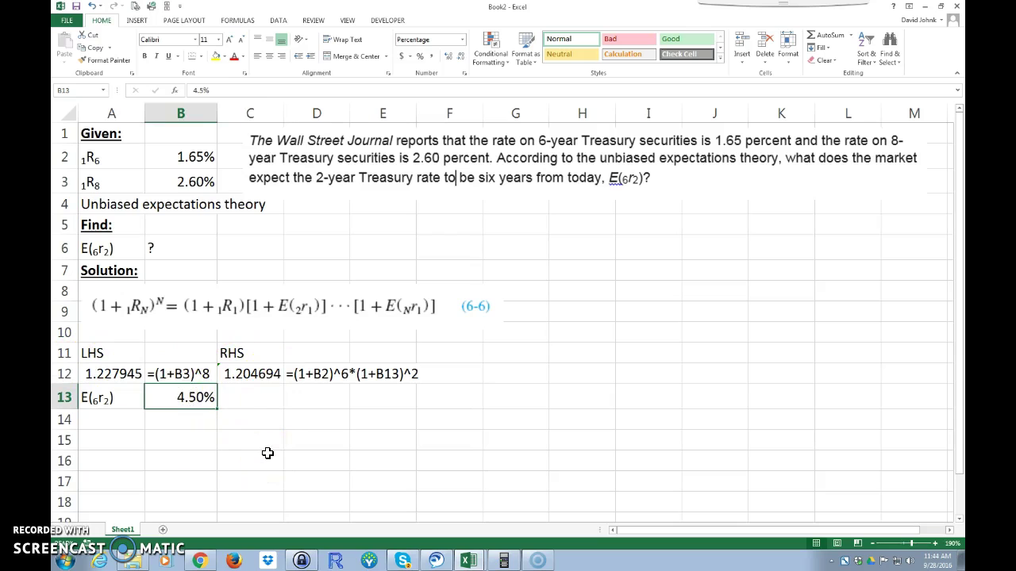
{"action": "left_click", "coordinate": [277, 21]}
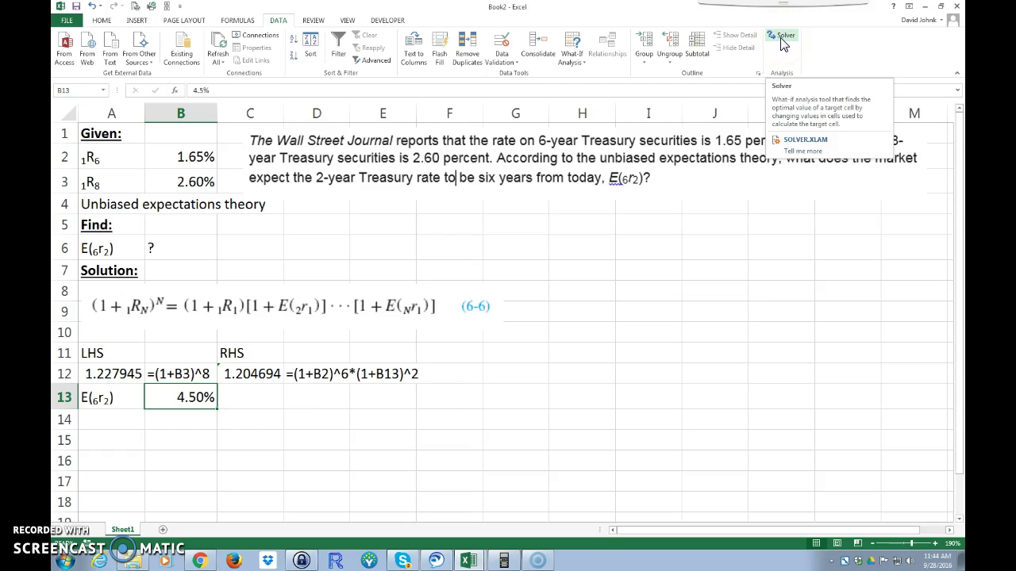
{"action": "left_click", "coordinate": [67, 22]}
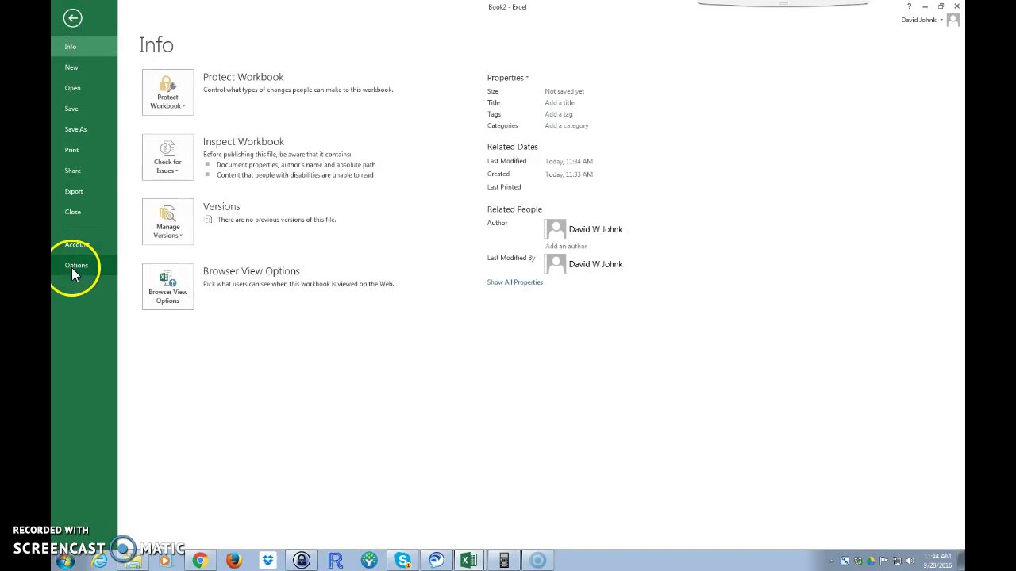
{"action": "left_click", "coordinate": [75, 266]}
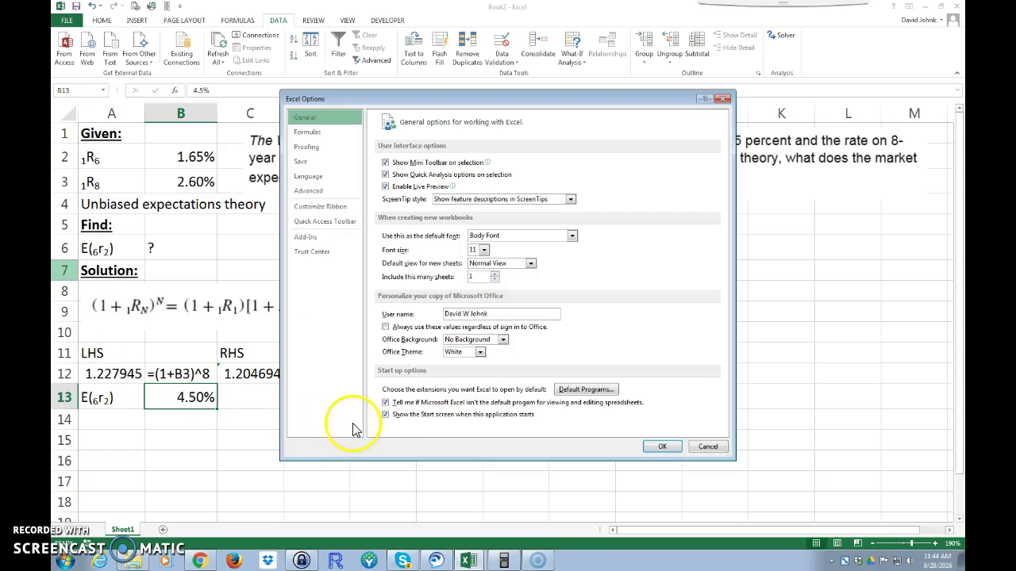
{"action": "left_click", "coordinate": [305, 238]}
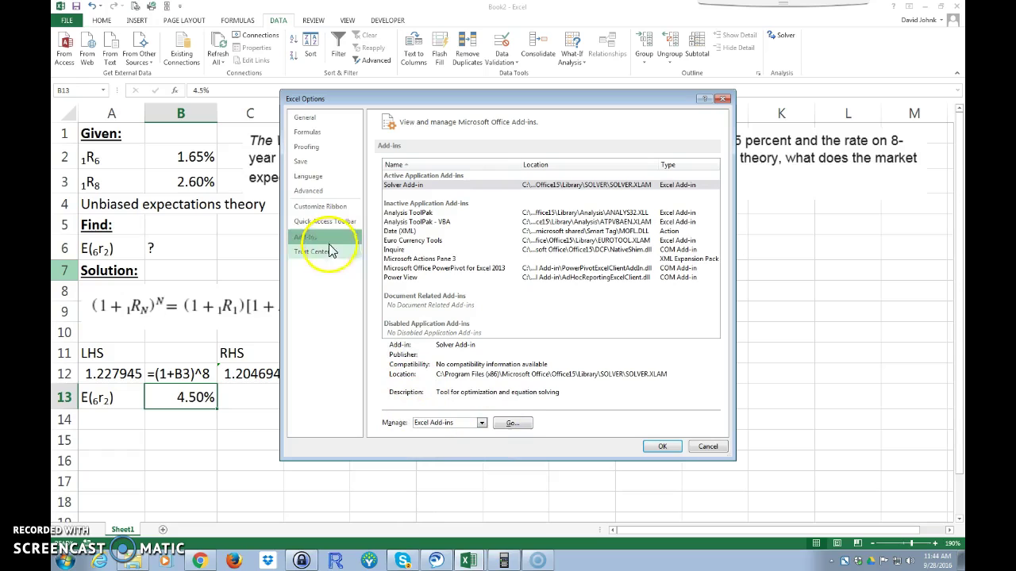
{"action": "left_click", "coordinate": [513, 423]}
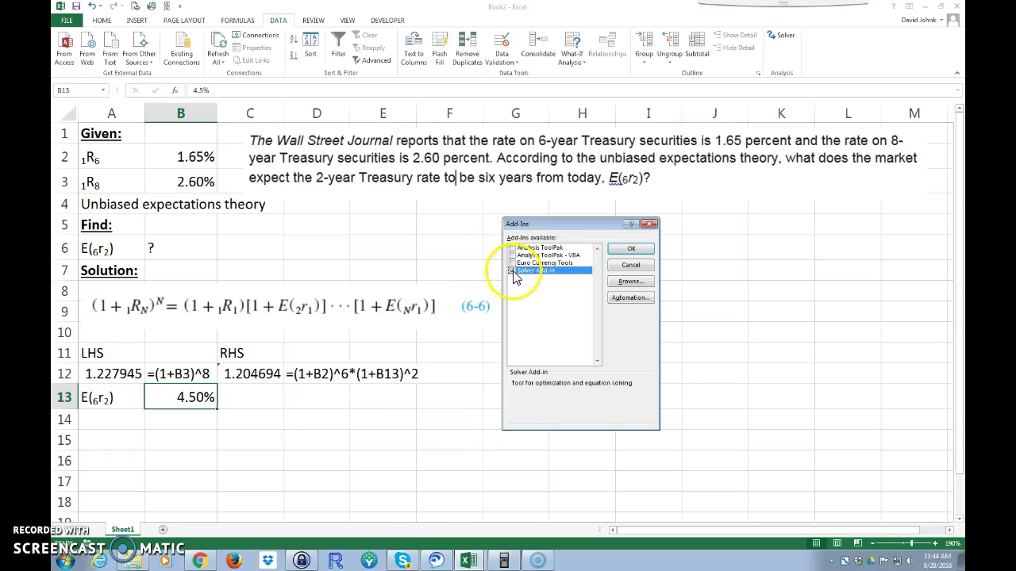
{"action": "left_click", "coordinate": [627, 250]}
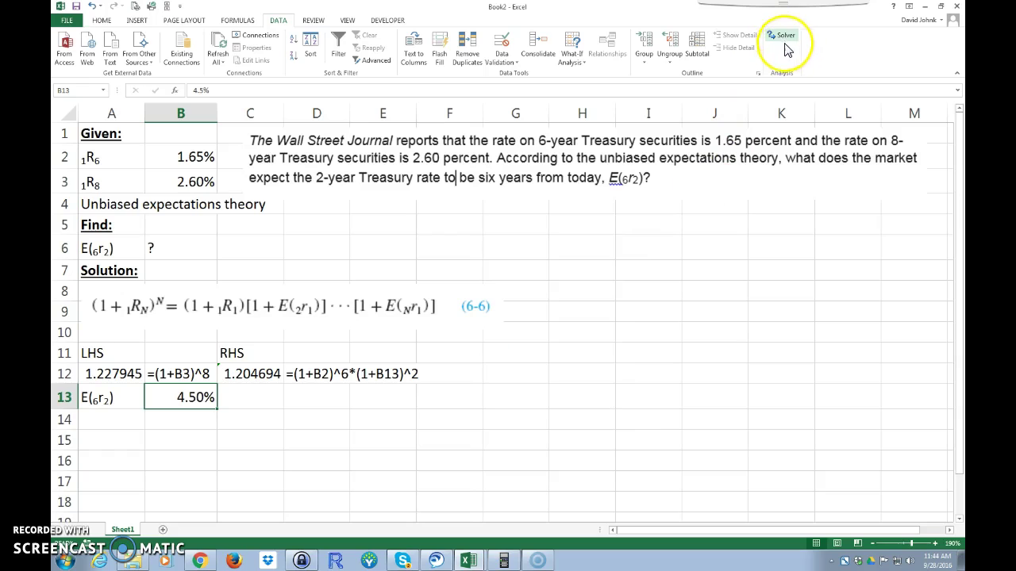
{"action": "left_click", "coordinate": [572, 54]}
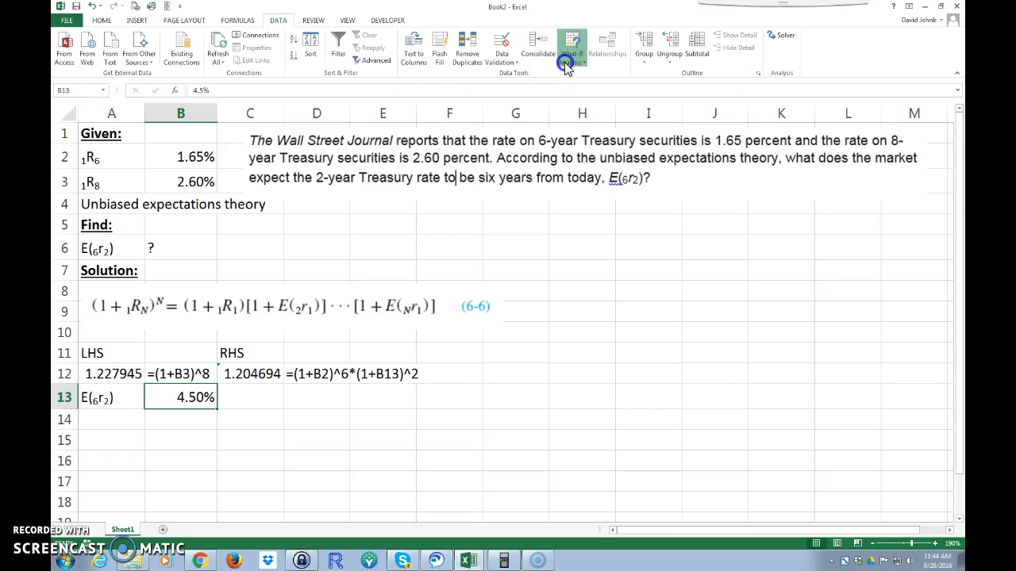
{"action": "left_click", "coordinate": [805, 48]}
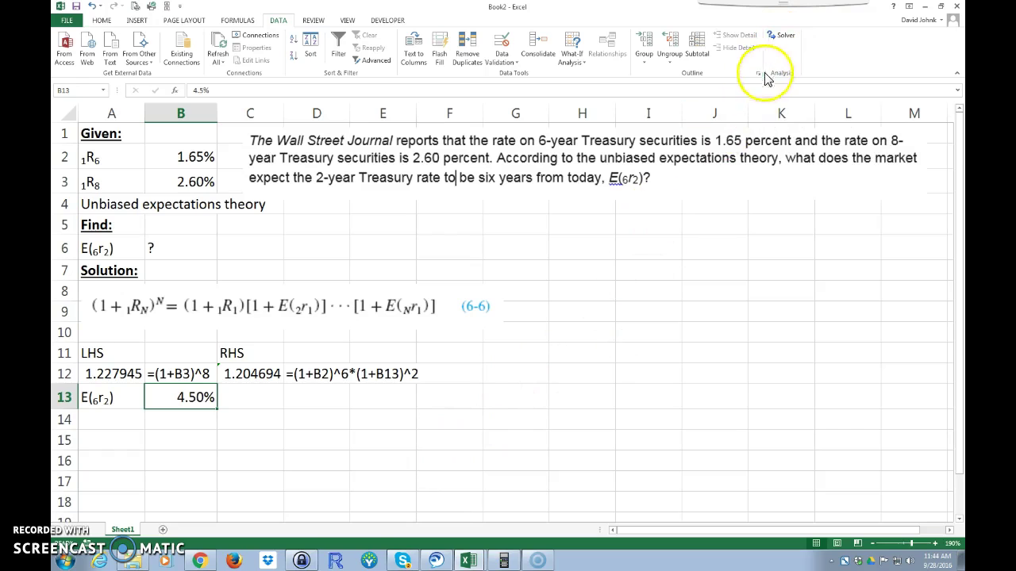
{"action": "left_click", "coordinate": [355, 429]}
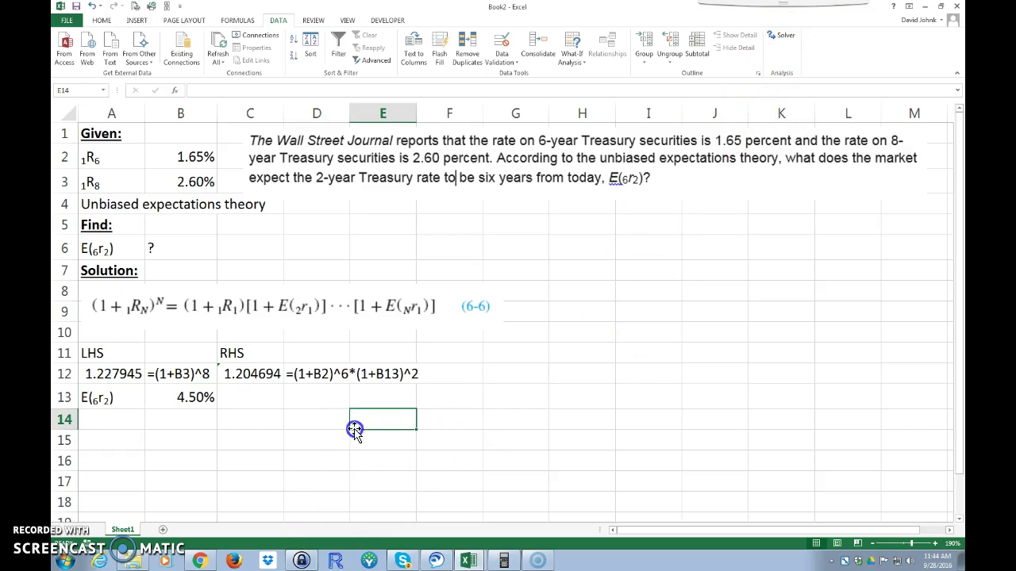
Calculate the difference between the LHS and RHS values in G12 with the formula =A12-C12.
{"action": "left_click", "coordinate": [123, 377]}
{"action": "left_click", "coordinate": [250, 375]}
{"action": "left_click", "coordinate": [99, 380]}
{"action": "left_click", "coordinate": [260, 374]}
{"action": "left_click", "coordinate": [508, 377]}
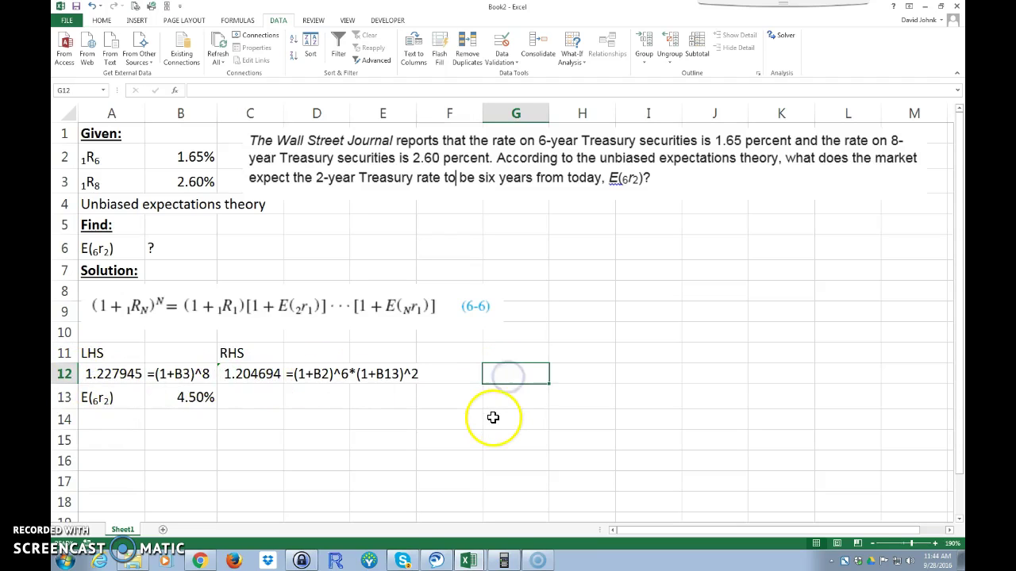
{"action": "type", "text": "="}
{"action": "left_click", "coordinate": [112, 374]}
{"action": "type", "text": "-"}
{"action": "left_click", "coordinate": [244, 376]}
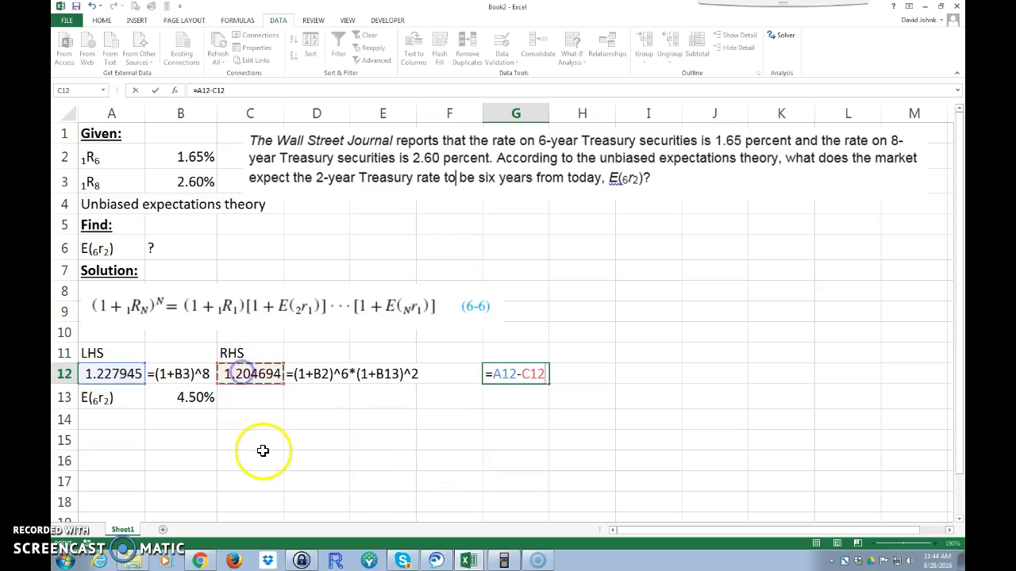
{"action": "key", "text": "Return"}
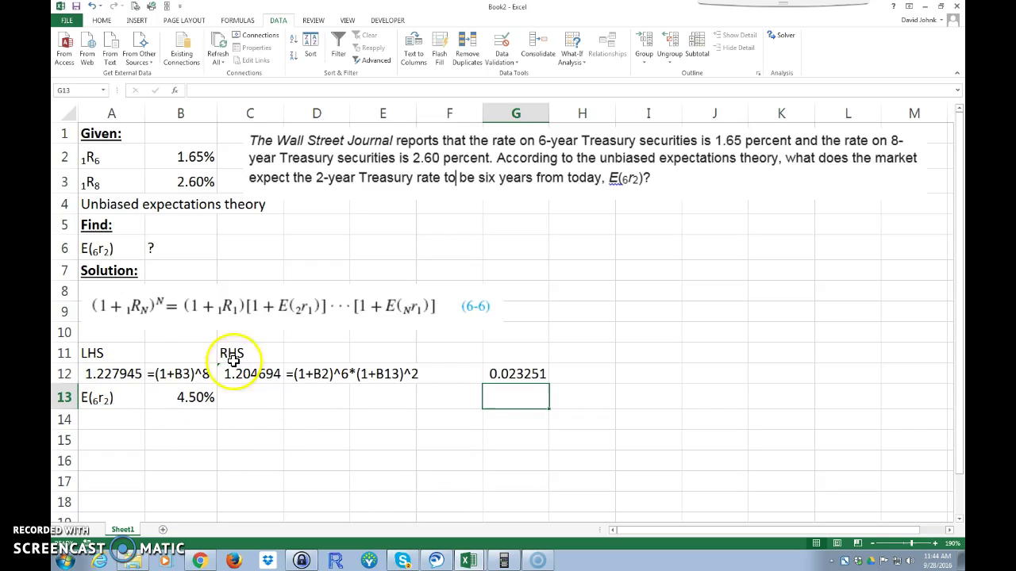
Examine how the difference in G12 depends on A12, on C12 and on the trial rate in B13 used by C12's formula.
{"action": "left_click", "coordinate": [516, 375]}
{"action": "left_click", "coordinate": [103, 374]}
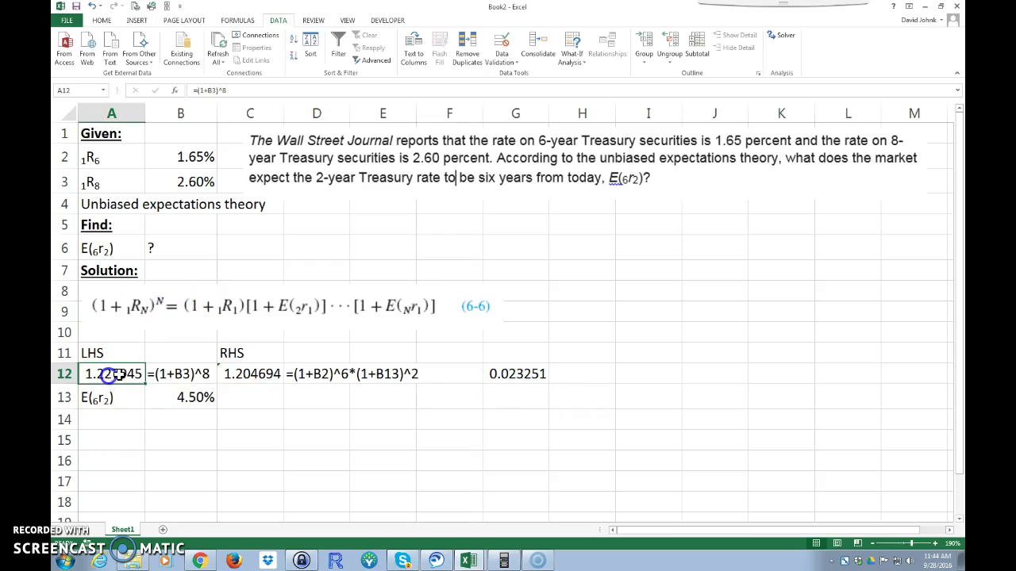
{"action": "left_click", "coordinate": [235, 373]}
{"action": "left_click", "coordinate": [119, 374]}
{"action": "left_click", "coordinate": [238, 374]}
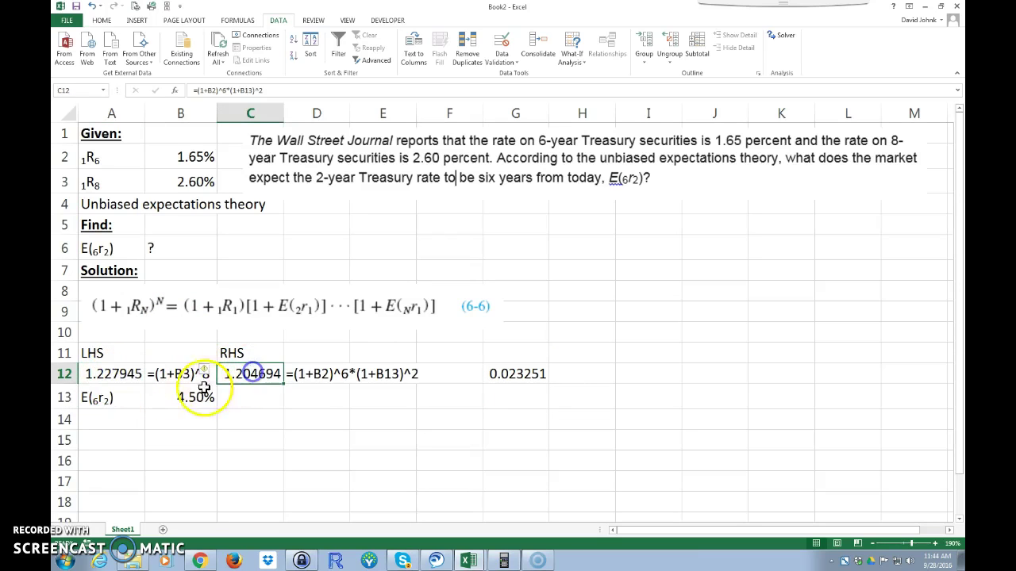
{"action": "left_click", "coordinate": [187, 399]}
{"action": "double_click", "coordinate": [269, 376]}
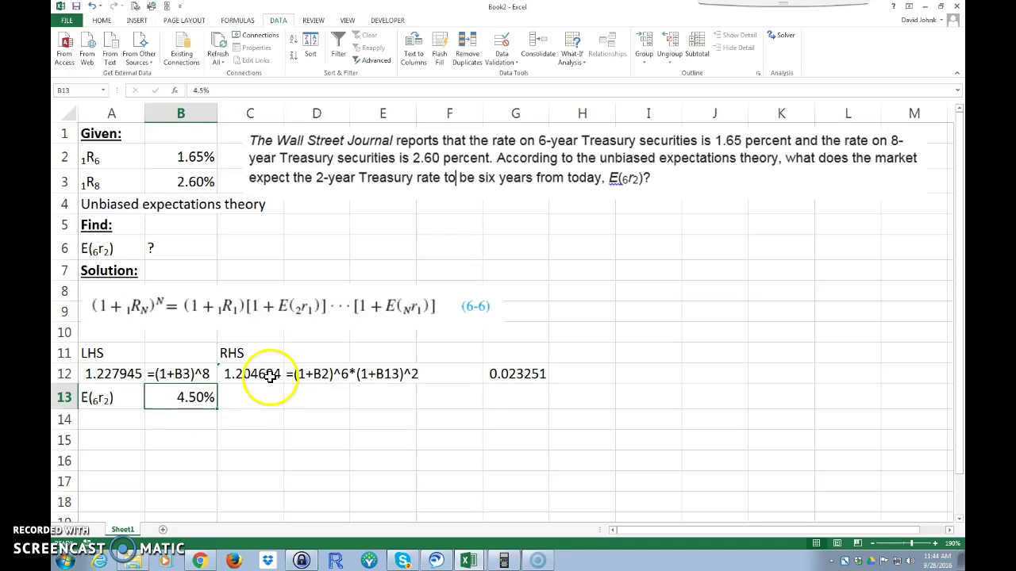
{"action": "left_click", "coordinate": [318, 376]}
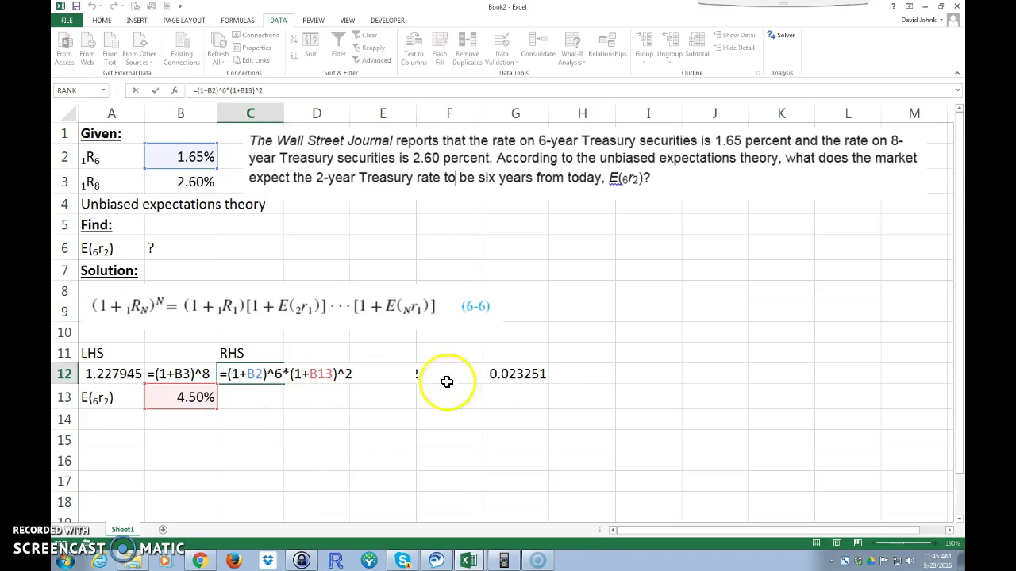
{"action": "left_click", "coordinate": [522, 416]}
Set up Solver with G12 as the objective, a target value of 0 and B13 as the changing variable cell.
{"action": "left_click", "coordinate": [510, 372]}
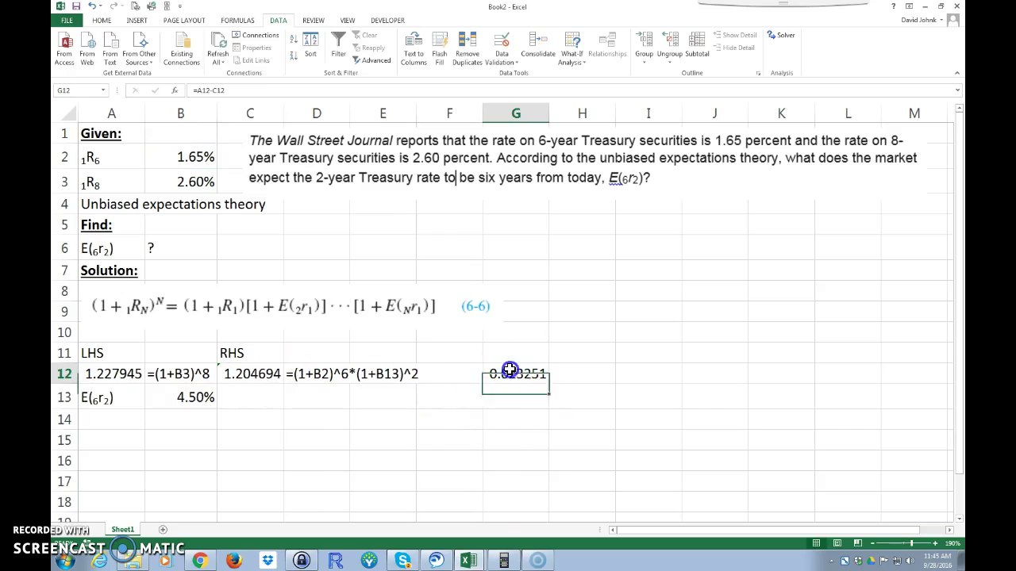
{"action": "left_click", "coordinate": [786, 35]}
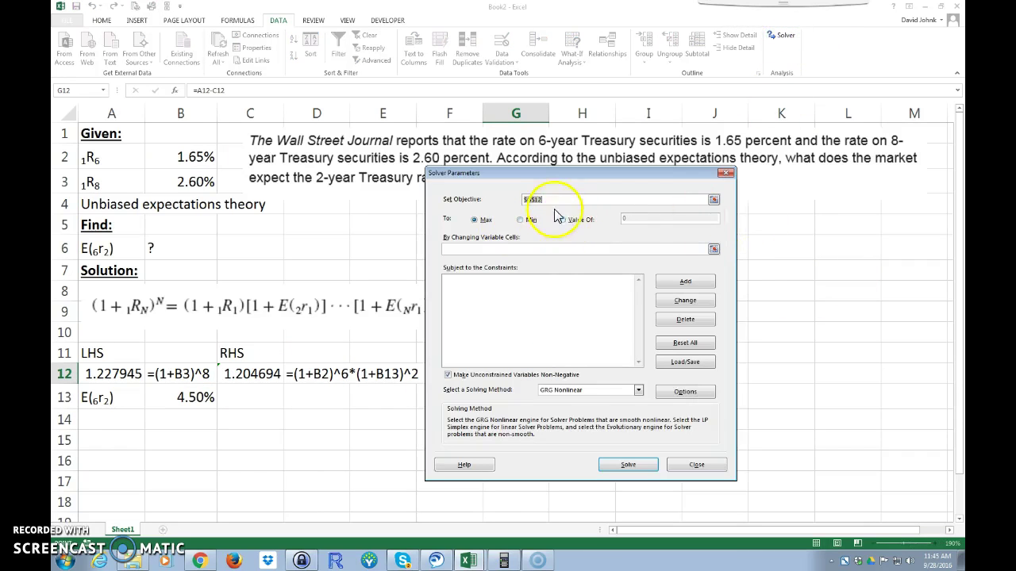
{"action": "left_click_drag", "start_coordinate": [501, 173], "coordinate": [709, 191]}
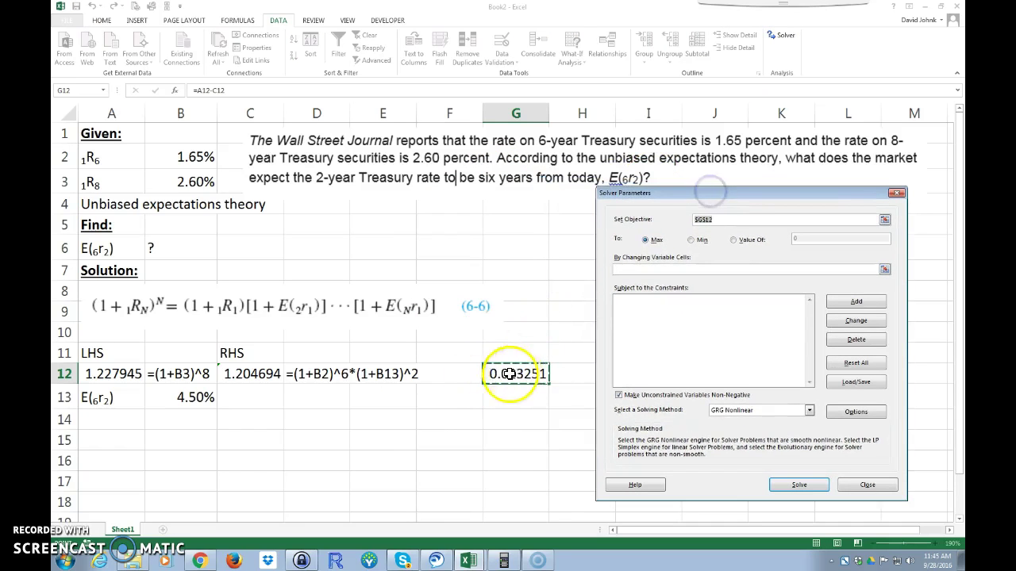
{"action": "left_click", "coordinate": [734, 240]}
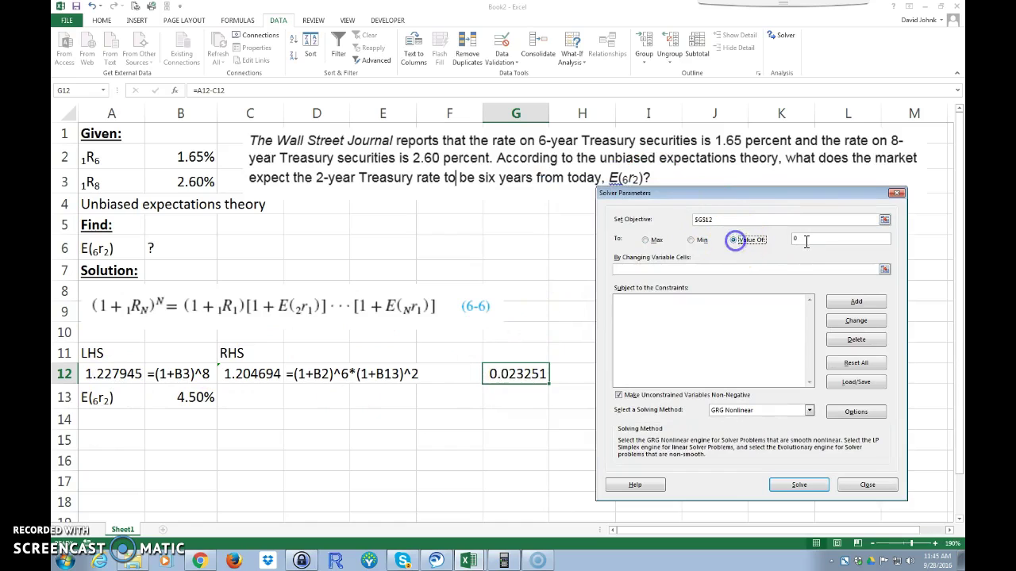
{"action": "left_click", "coordinate": [702, 268]}
{"action": "left_click", "coordinate": [200, 398]}
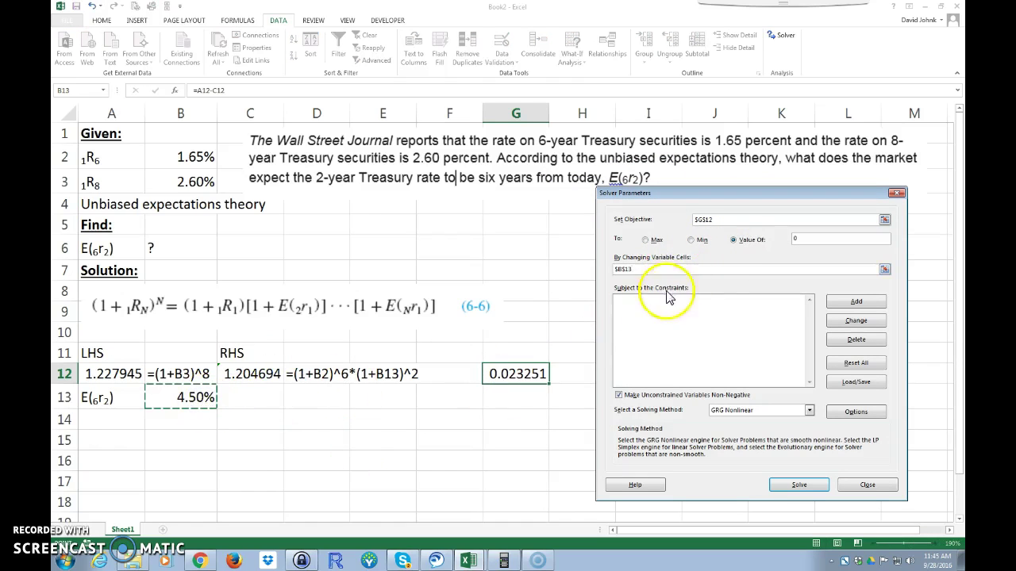
Run Solver with the GRG Nonlinear method and keep its solution.
{"action": "left_click", "coordinate": [789, 489]}
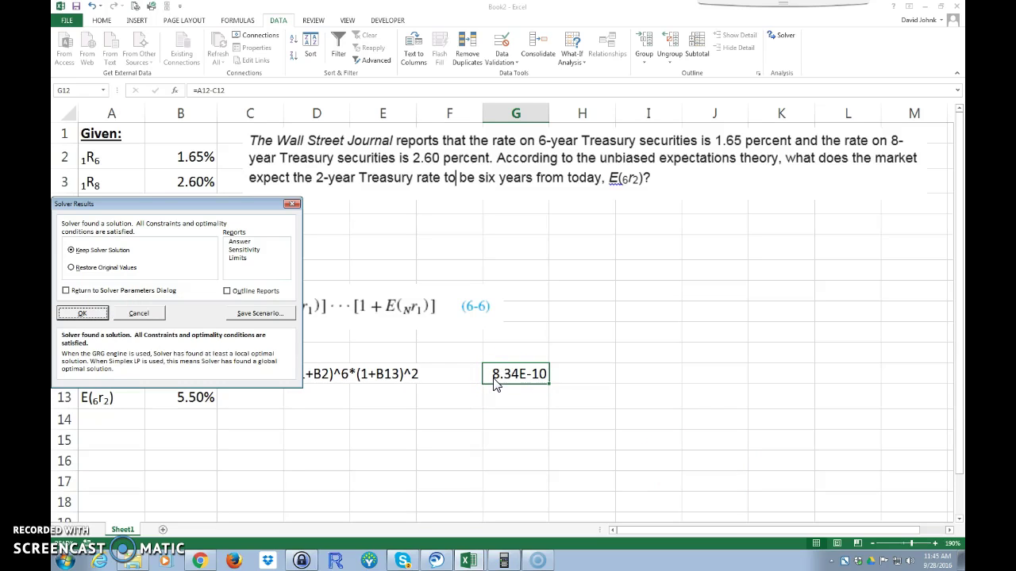
{"action": "left_click", "coordinate": [89, 314]}
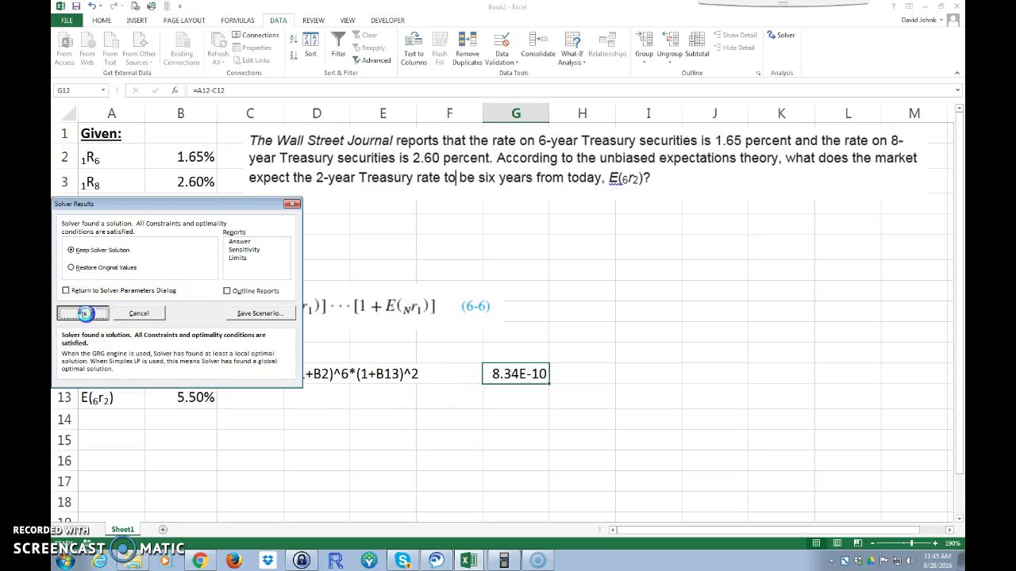
{"action": "left_click", "coordinate": [279, 447]}
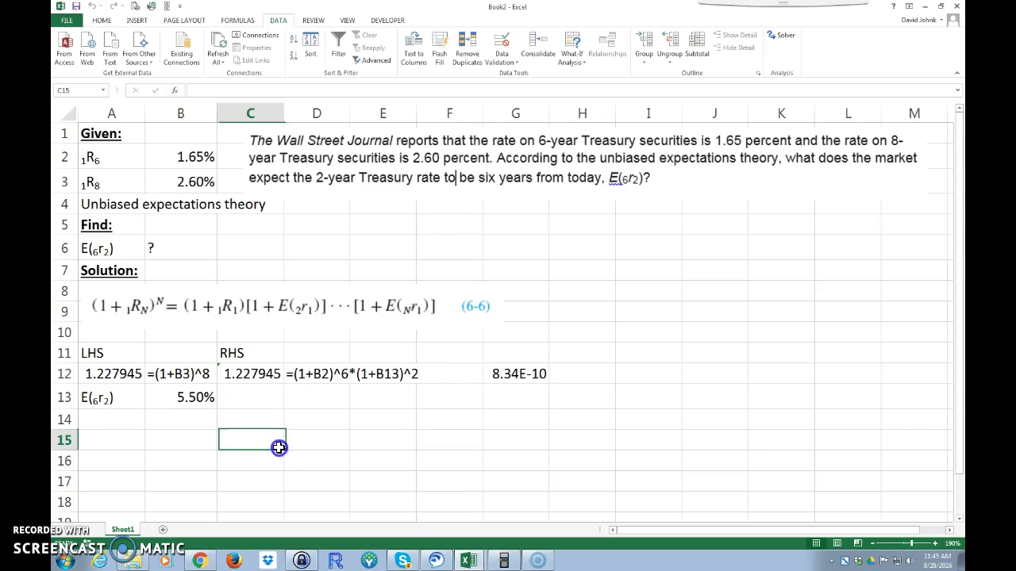
Examine the solved E(6r2) rate in B13 at full precision.
{"action": "left_click", "coordinate": [192, 397]}
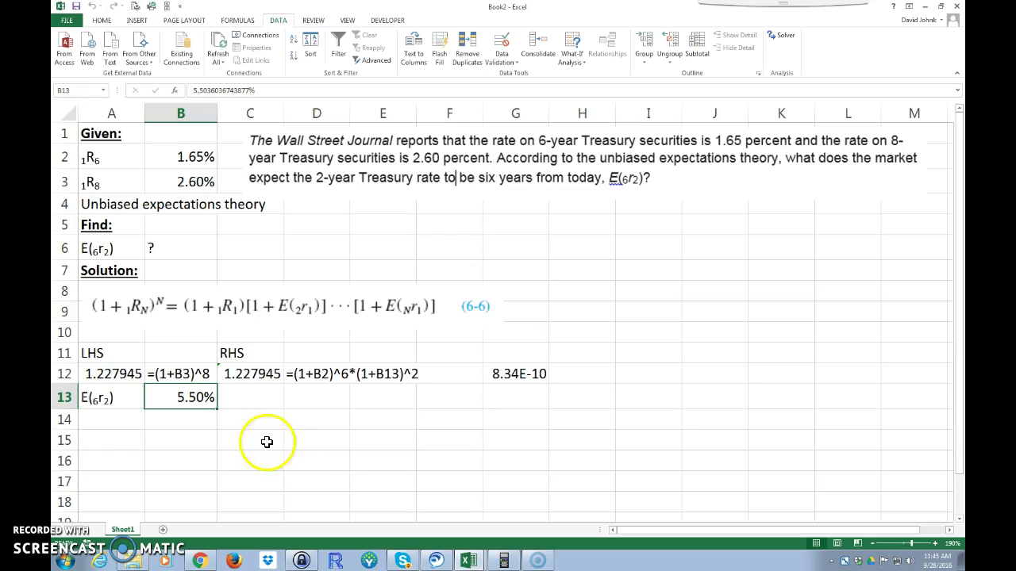
{"action": "left_click", "coordinate": [190, 441]}
{"action": "left_click", "coordinate": [185, 400]}
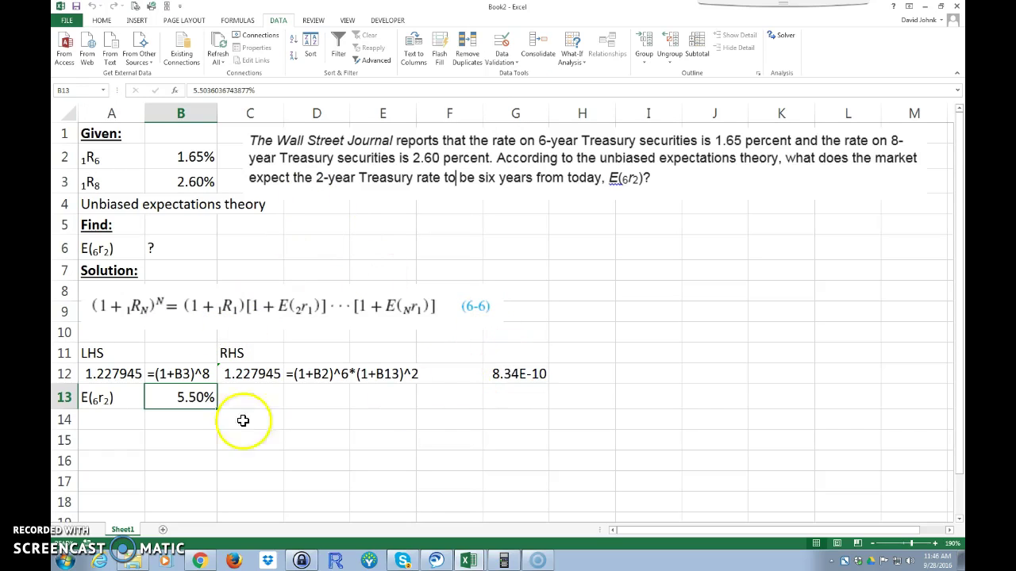
Switch to the BA II Plus calculator and place it over the worksheet so the given rates and the LHS formula stay readable.
{"action": "left_click", "coordinate": [97, 413]}
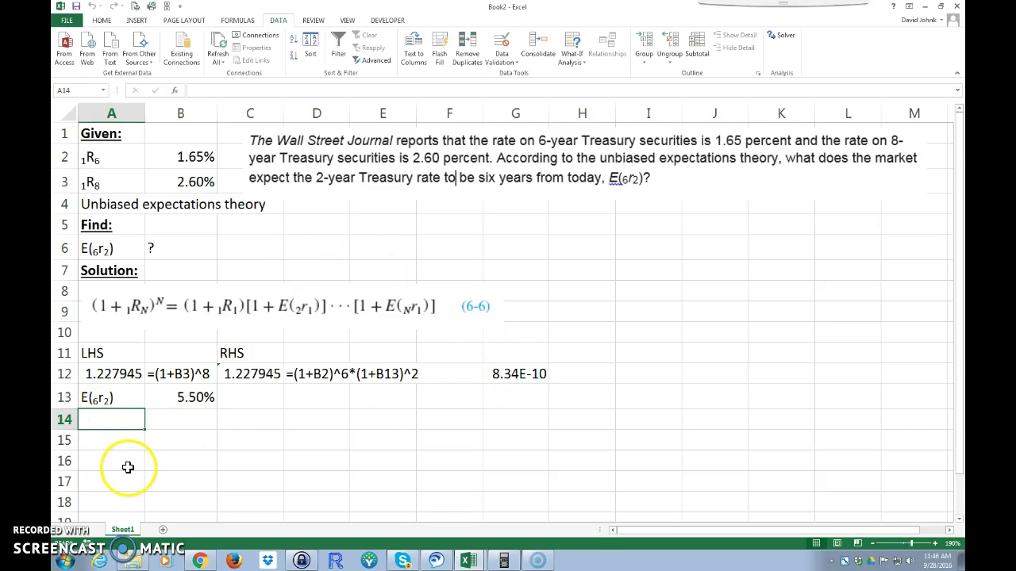
{"action": "scroll", "coordinate": [166, 429], "scroll_direction": "down", "scroll_amount": 2}
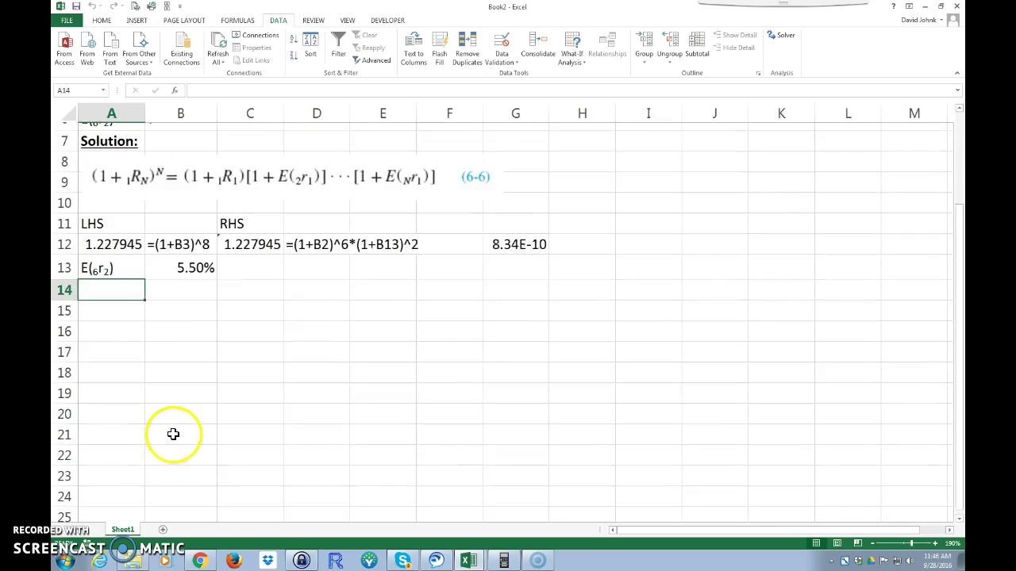
{"action": "scroll", "coordinate": [173, 429], "scroll_direction": "up", "scroll_amount": 1}
{"action": "left_click", "coordinate": [509, 562]}
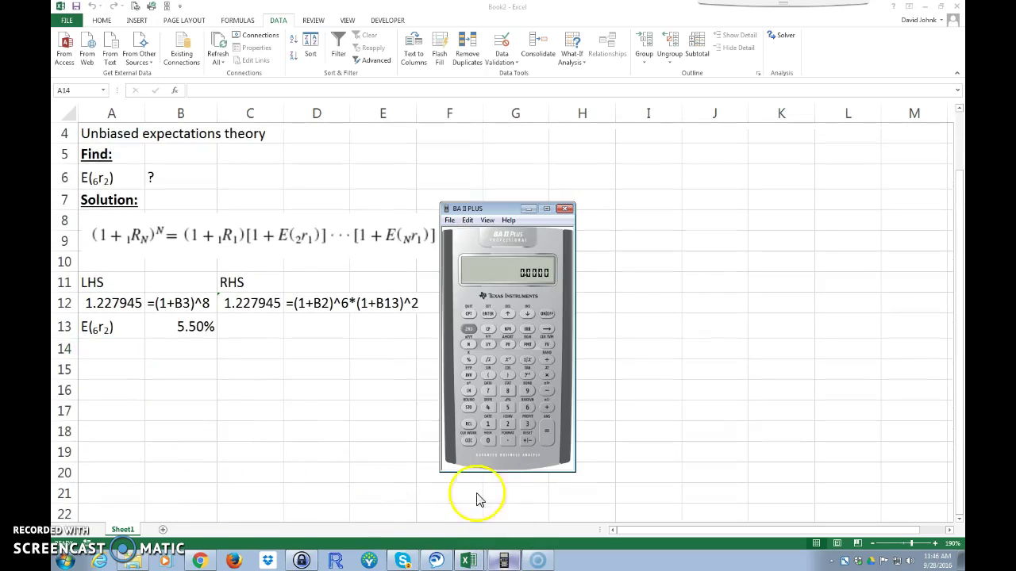
{"action": "left_click_drag", "start_coordinate": [503, 208], "coordinate": [414, 189]}
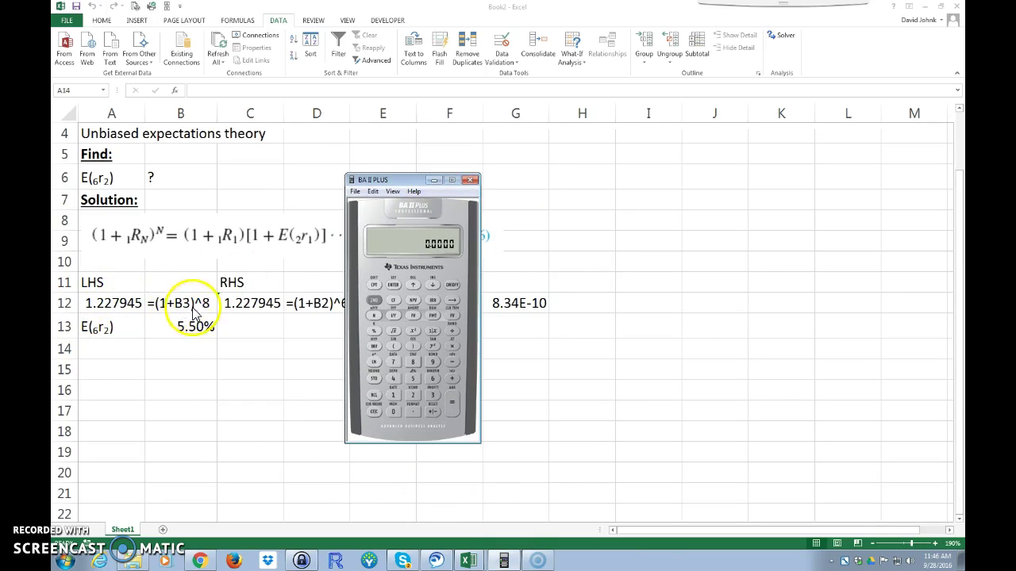
{"action": "left_click", "coordinate": [766, 342]}
{"action": "scroll", "coordinate": [718, 328], "scroll_direction": "up", "scroll_amount": 1}
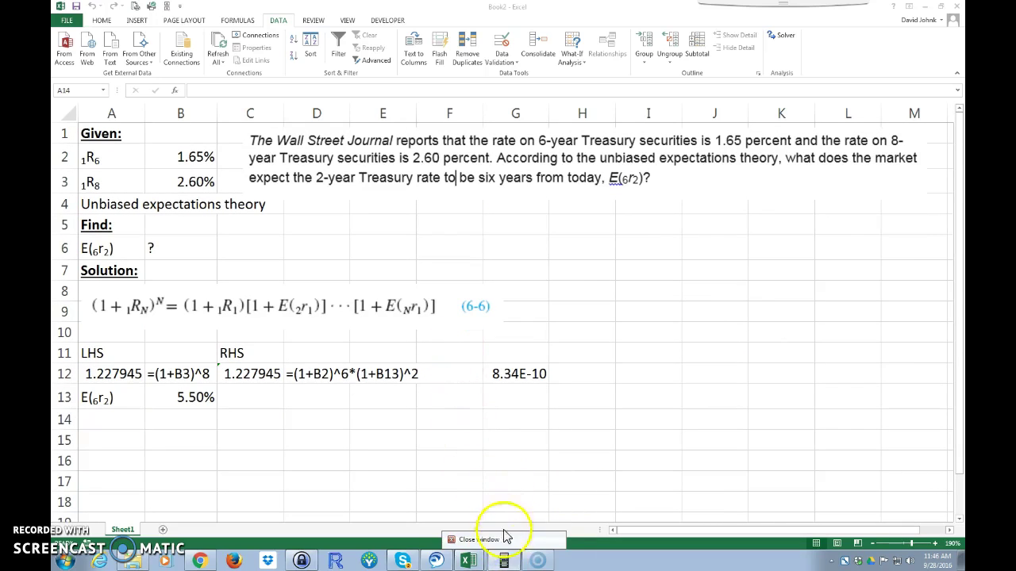
{"action": "left_click", "coordinate": [504, 561]}
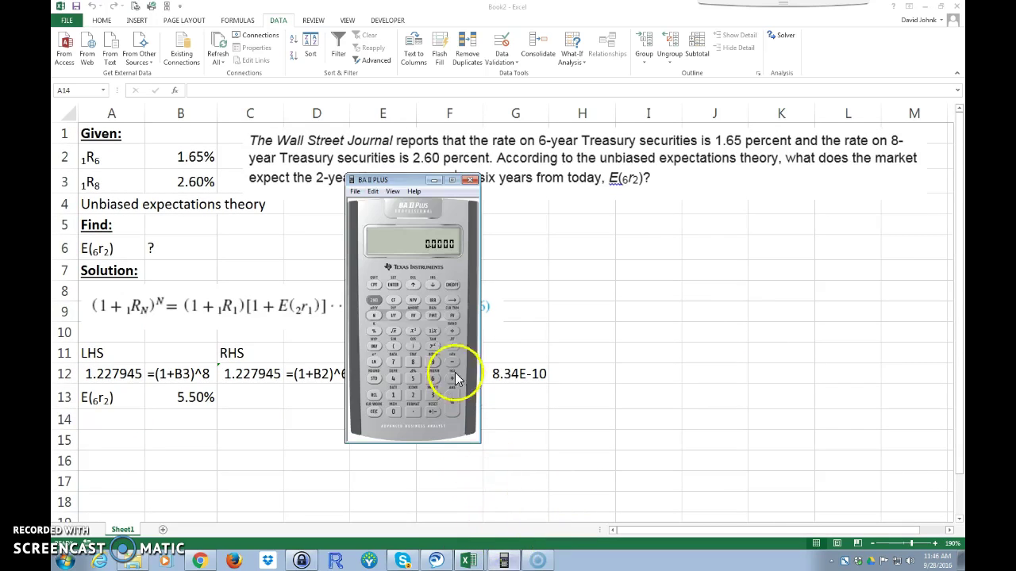
{"action": "left_click_drag", "start_coordinate": [405, 179], "coordinate": [393, 162]}
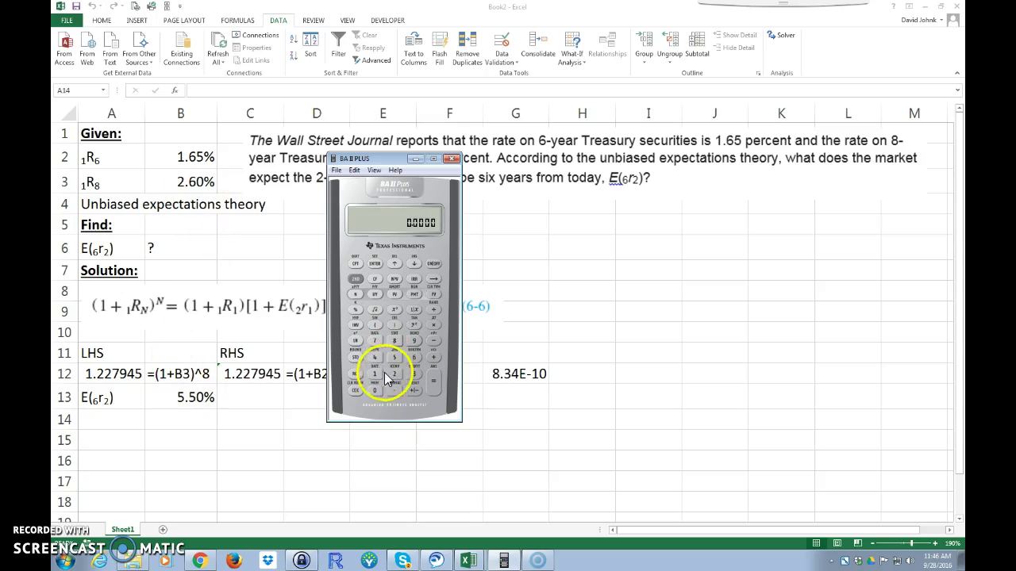
Compute the LHS as 1.026 to the 8th power and store the result in memory 1, keeping the RHS formula uncovered.
{"action": "left_click", "coordinate": [376, 388]}
{"action": "left_click", "coordinate": [394, 372]}
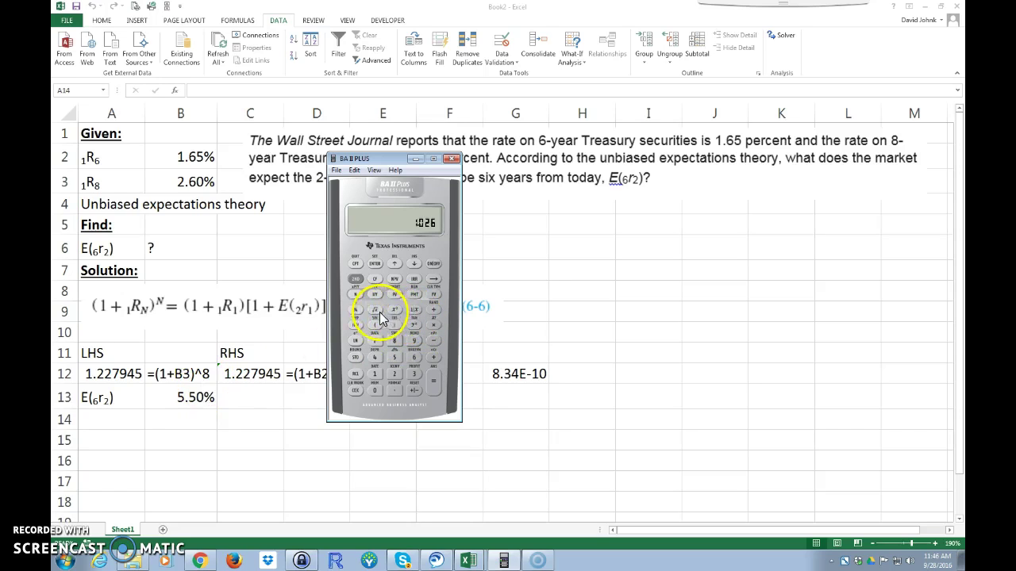
{"action": "left_click", "coordinate": [432, 381]}
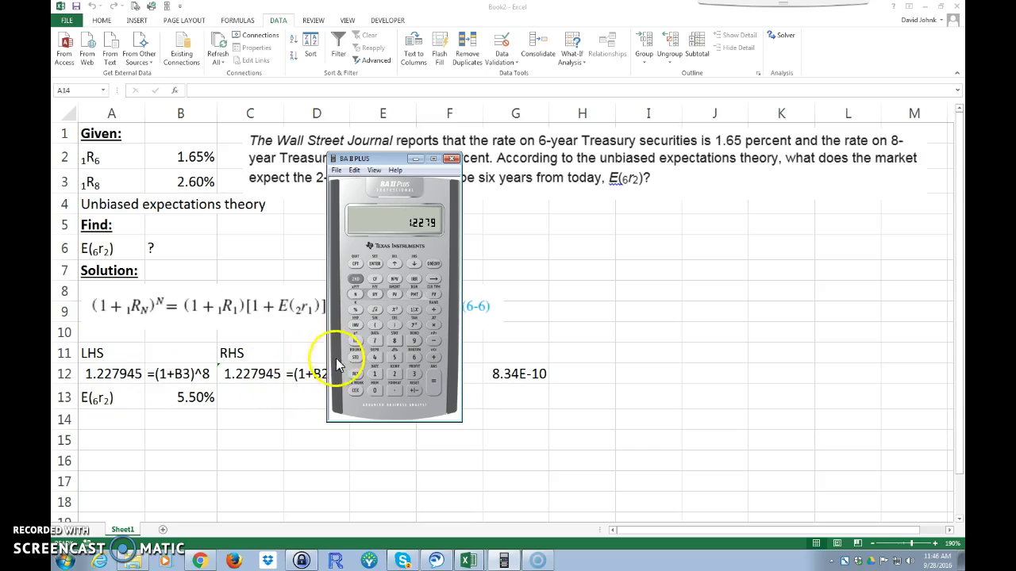
{"action": "left_click_drag", "start_coordinate": [381, 164], "coordinate": [499, 198]}
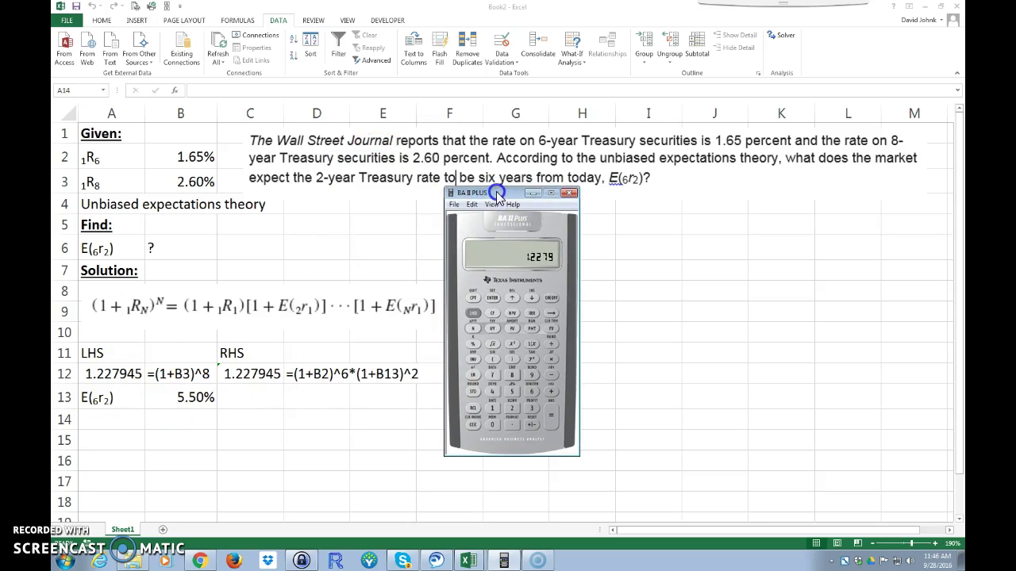
{"action": "left_click", "coordinate": [473, 392]}
{"action": "left_click", "coordinate": [492, 408]}
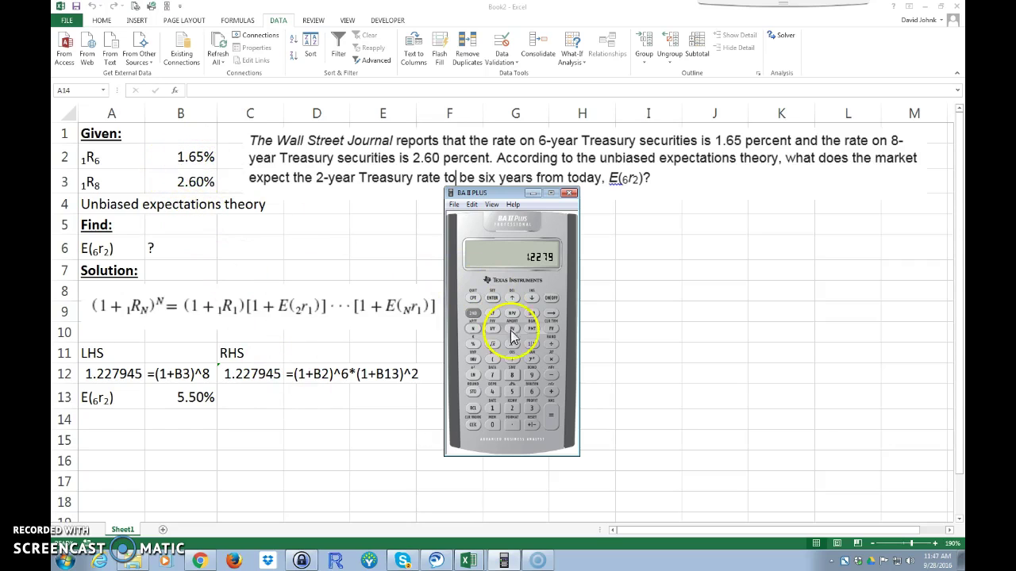
Raise 1.0165 to the 6th power for the known part of the RHS and take its reciprocal.
{"action": "left_click", "coordinate": [492, 409]}
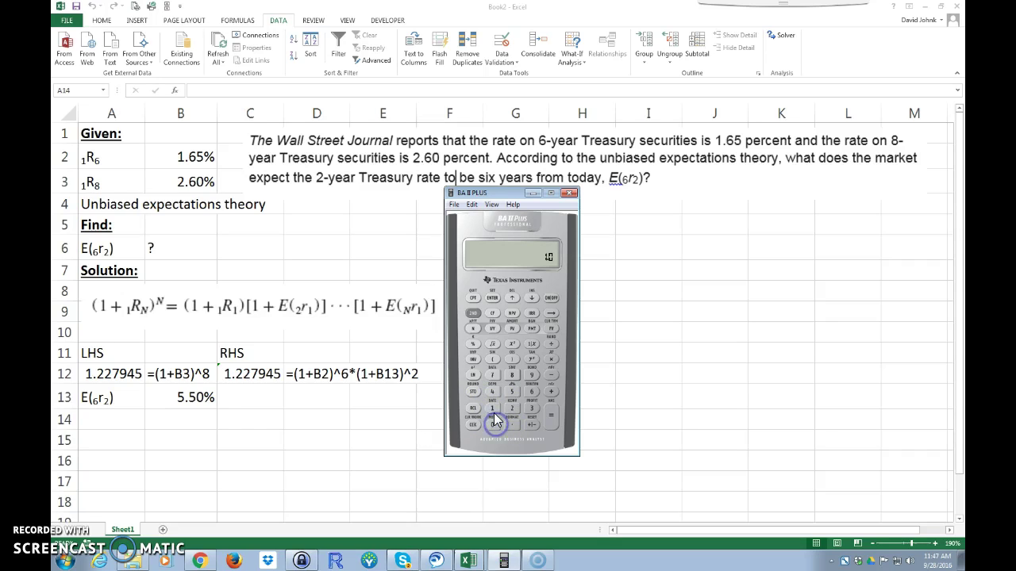
{"action": "left_click", "coordinate": [530, 392]}
{"action": "left_click", "coordinate": [512, 392]}
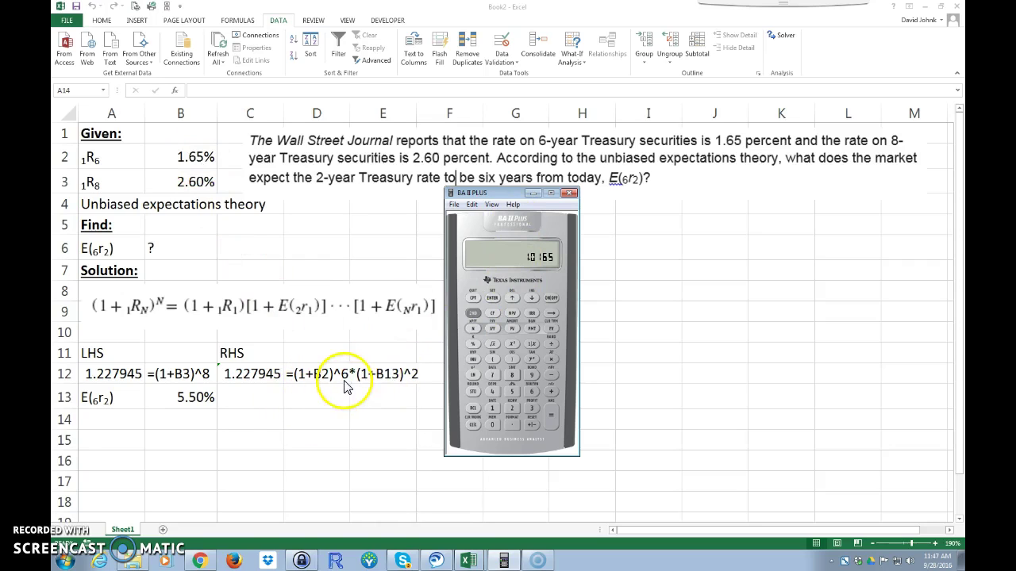
{"action": "left_click", "coordinate": [532, 360]}
{"action": "left_click", "coordinate": [531, 391]}
{"action": "left_click", "coordinate": [551, 418]}
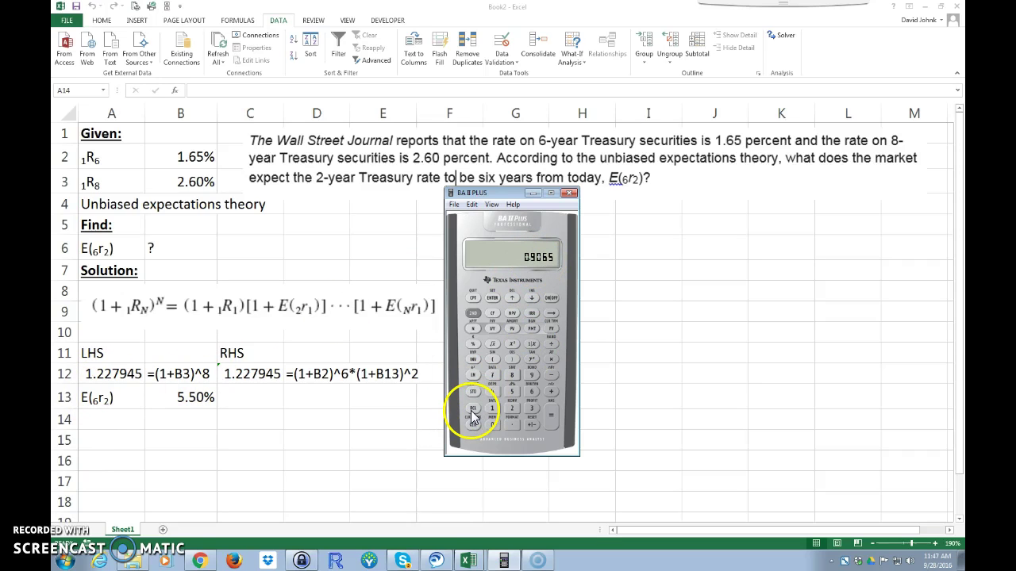
Solve for E(6r2) by multiplying the reciprocal by memory 1, taking the square root and subtracting 1.
{"action": "left_click", "coordinate": [551, 364]}
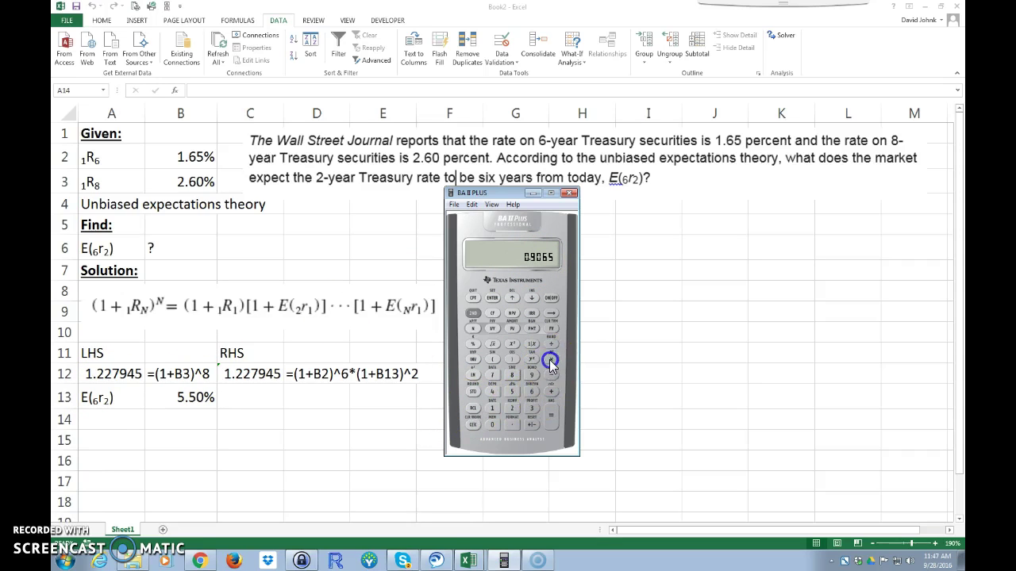
{"action": "left_click", "coordinate": [473, 408]}
{"action": "left_click", "coordinate": [492, 408]}
{"action": "left_click", "coordinate": [551, 415]}
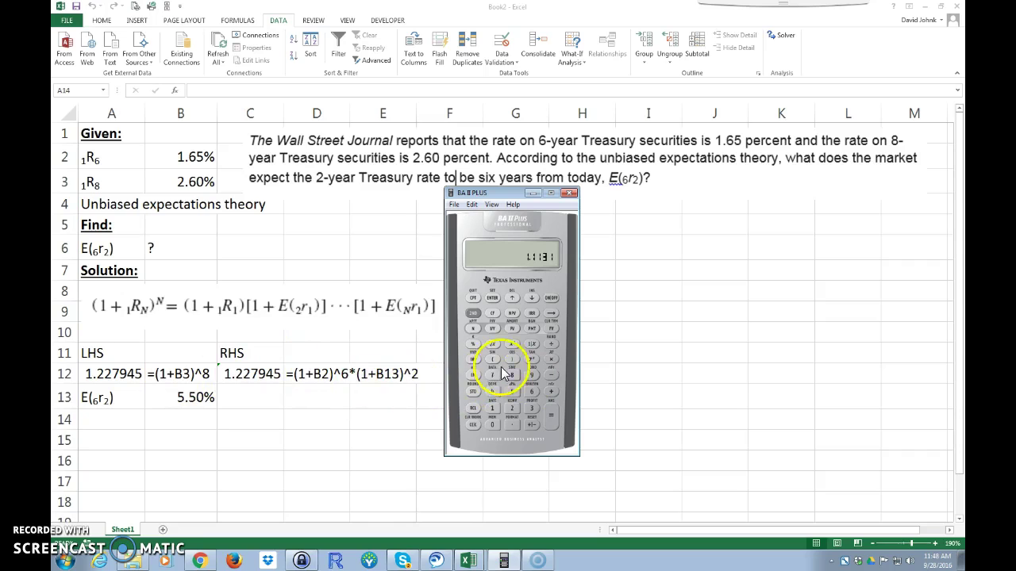
{"action": "left_click", "coordinate": [492, 346]}
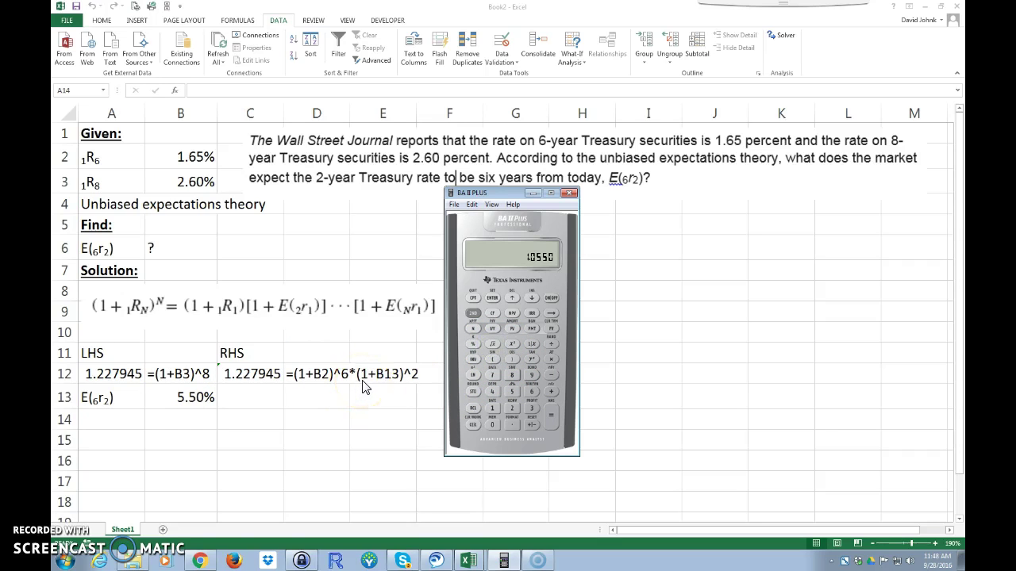
{"action": "left_click", "coordinate": [490, 404]}
{"action": "left_click", "coordinate": [546, 375]}
{"action": "left_click", "coordinate": [546, 416]}
Try to repeat the calculation by multiplying the reciprocal of 1.0165 to the 6th power by the value in memory 1.
{"action": "left_click", "coordinate": [495, 424]}
{"action": "left_click", "coordinate": [529, 392]}
{"action": "left_click", "coordinate": [510, 392]}
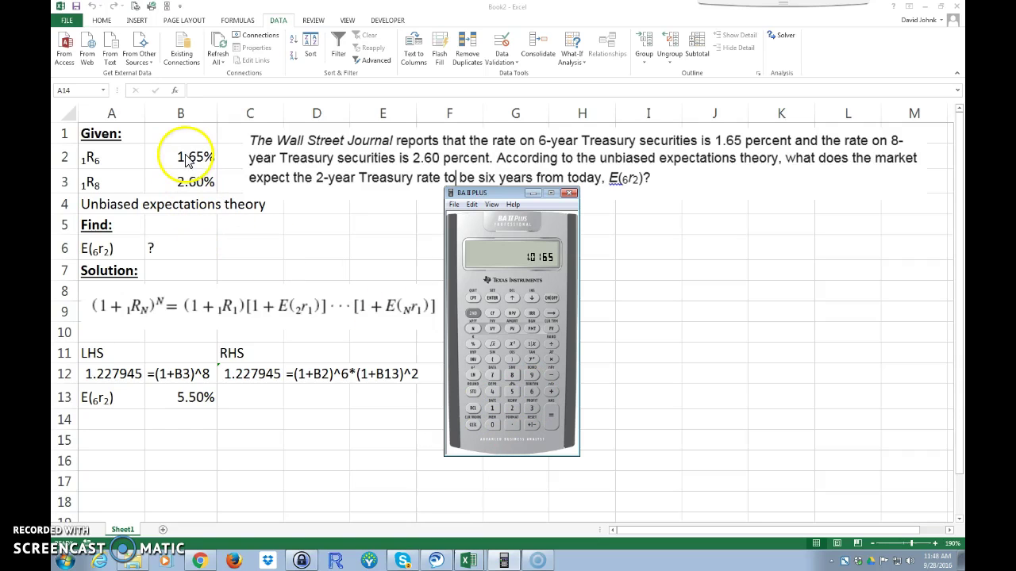
{"action": "left_click", "coordinate": [531, 359]}
{"action": "left_click", "coordinate": [528, 393]}
{"action": "left_click", "coordinate": [552, 421]}
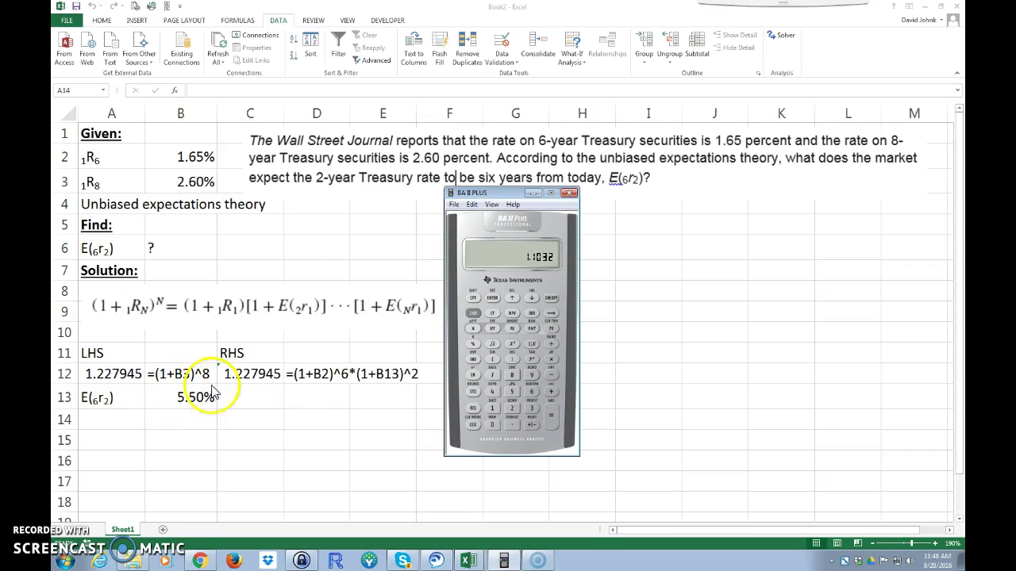
{"action": "left_click", "coordinate": [530, 344]}
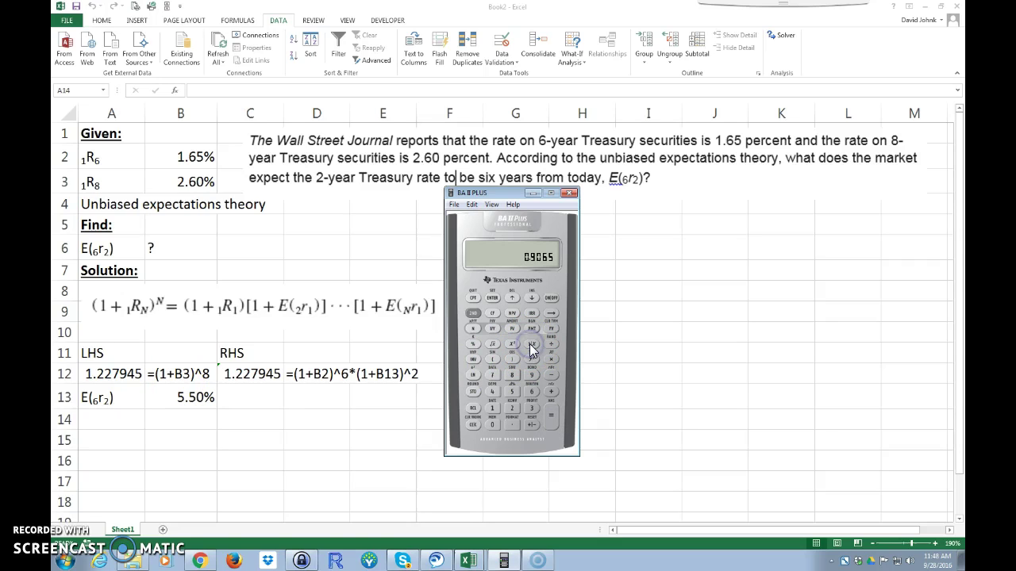
{"action": "left_click", "coordinate": [472, 406]}
{"action": "left_click", "coordinate": [539, 419]}
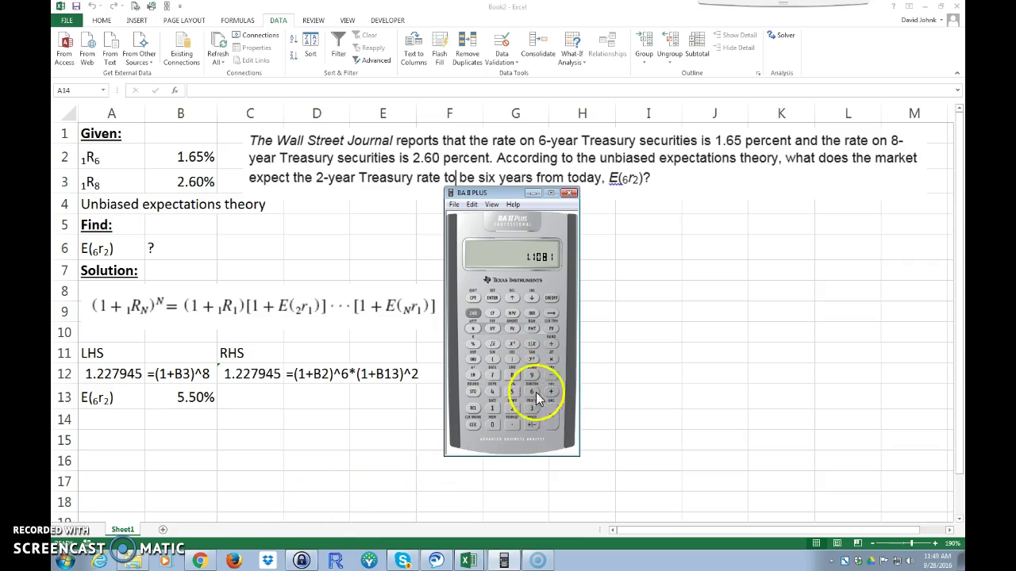
Clear the display and recall memory 1 to check the stored LHS value.
{"action": "left_click", "coordinate": [473, 425]}
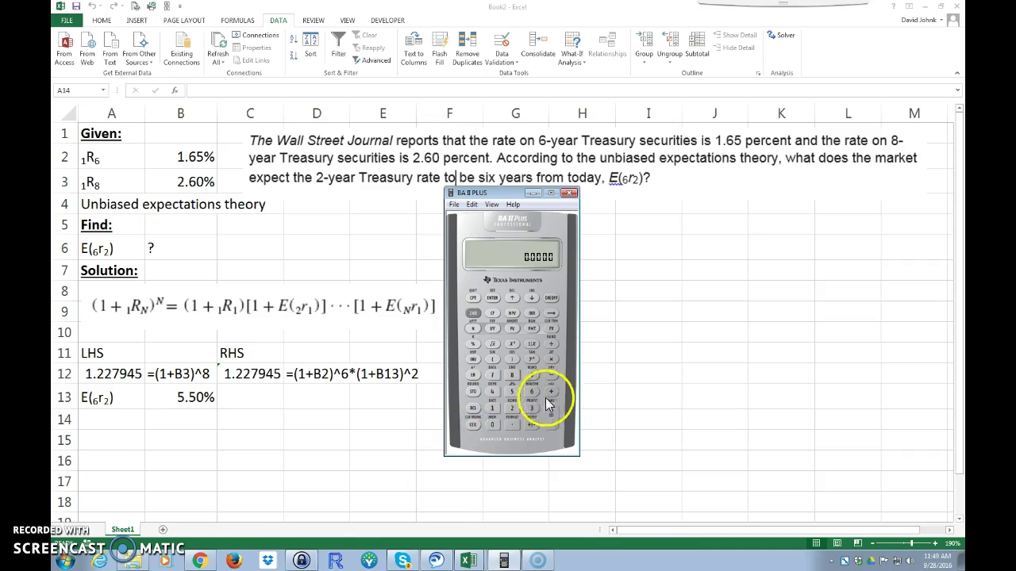
{"action": "left_click", "coordinate": [473, 408]}
{"action": "left_click", "coordinate": [492, 409]}
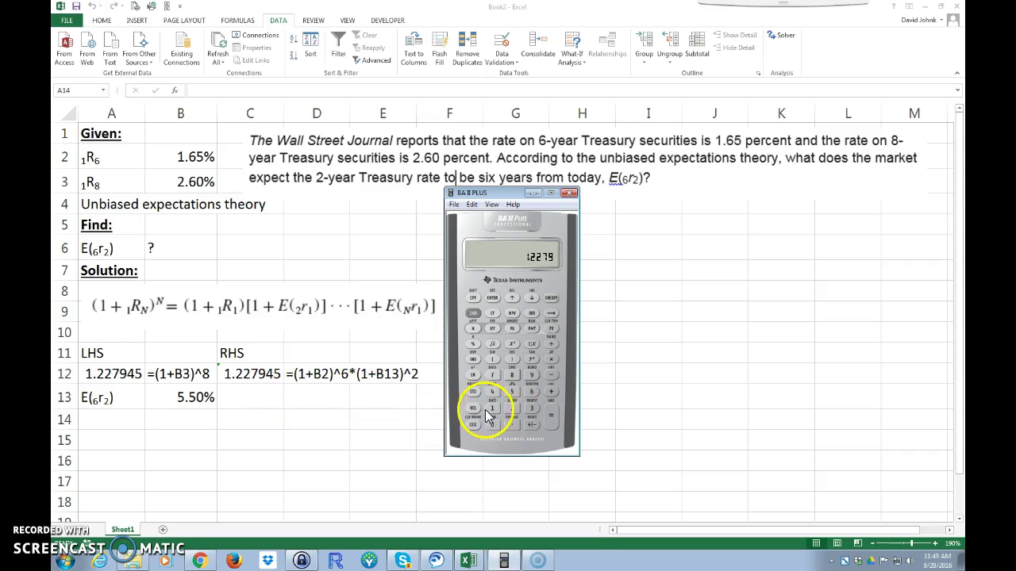
Recompute 1.0165 to the 6th power and invert the result.
{"action": "left_click", "coordinate": [492, 407]}
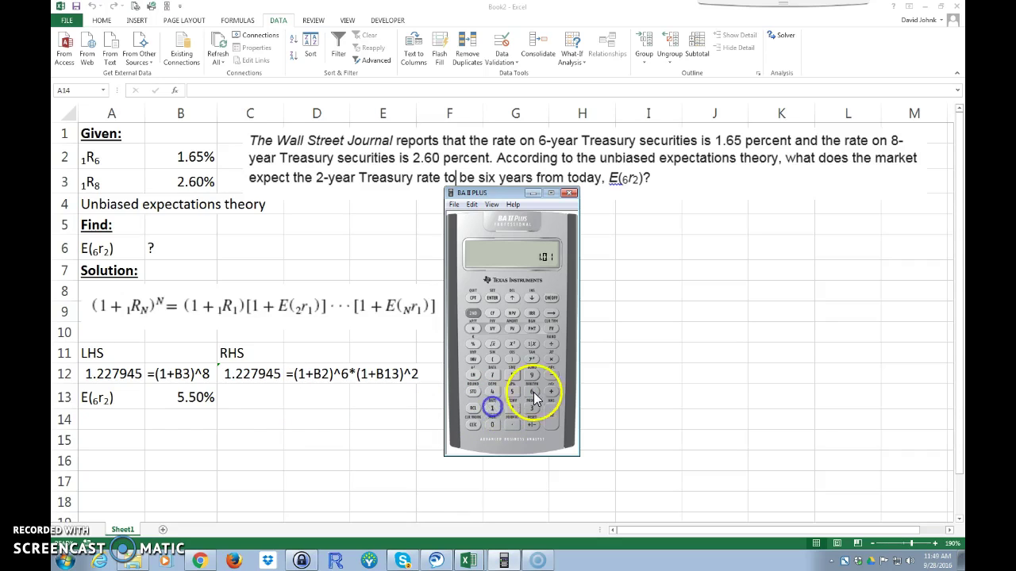
{"action": "left_click", "coordinate": [530, 359]}
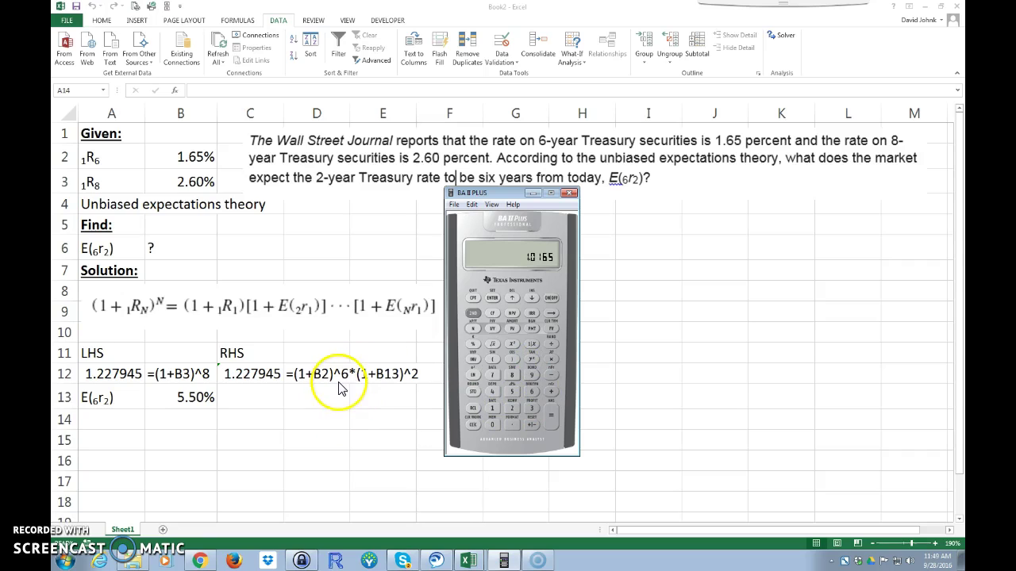
{"action": "left_click", "coordinate": [472, 393]}
{"action": "left_click", "coordinate": [524, 394]}
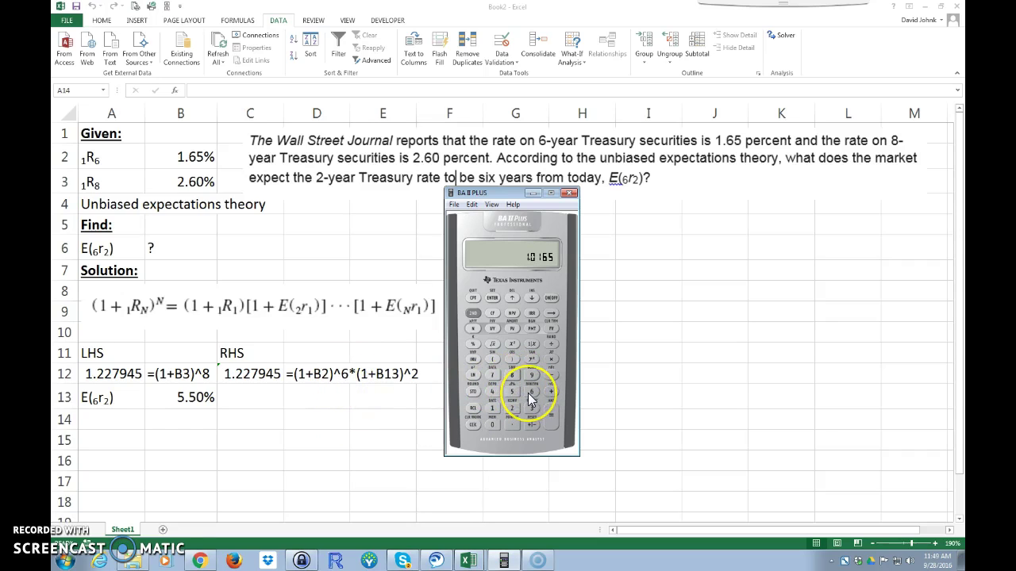
{"action": "left_click", "coordinate": [528, 393]}
{"action": "left_click", "coordinate": [549, 418]}
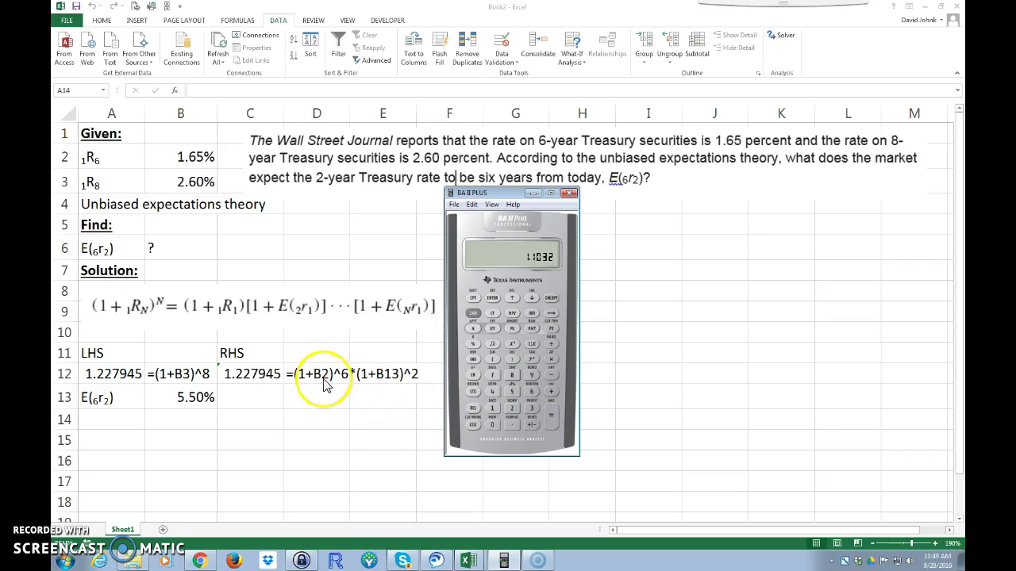
{"action": "left_click", "coordinate": [532, 344]}
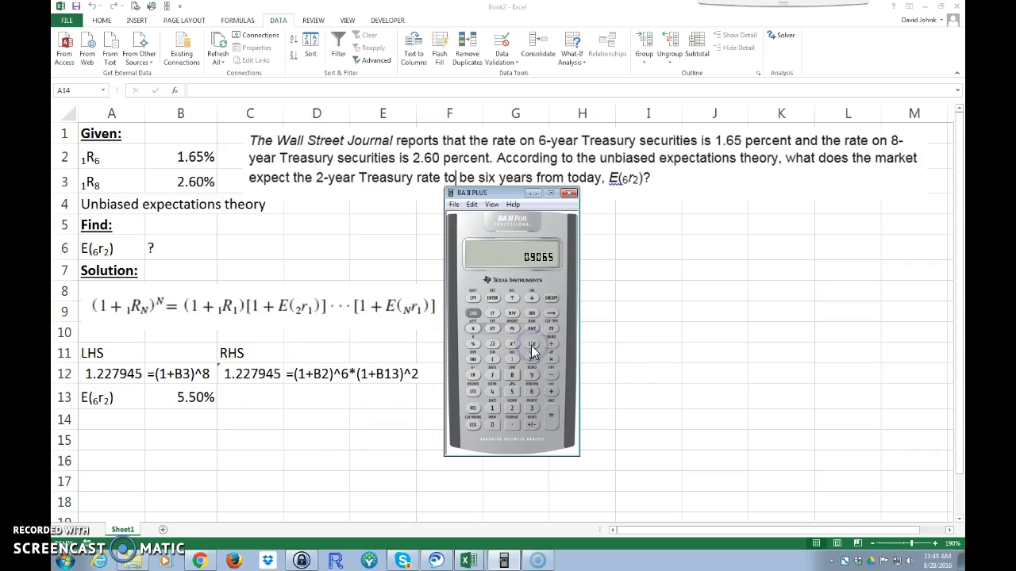
Try to finish E(6r2) by multiplying the inverse by memory 1, taking the square root and subtracting 1.
{"action": "left_click", "coordinate": [473, 408]}
{"action": "left_click", "coordinate": [492, 343]}
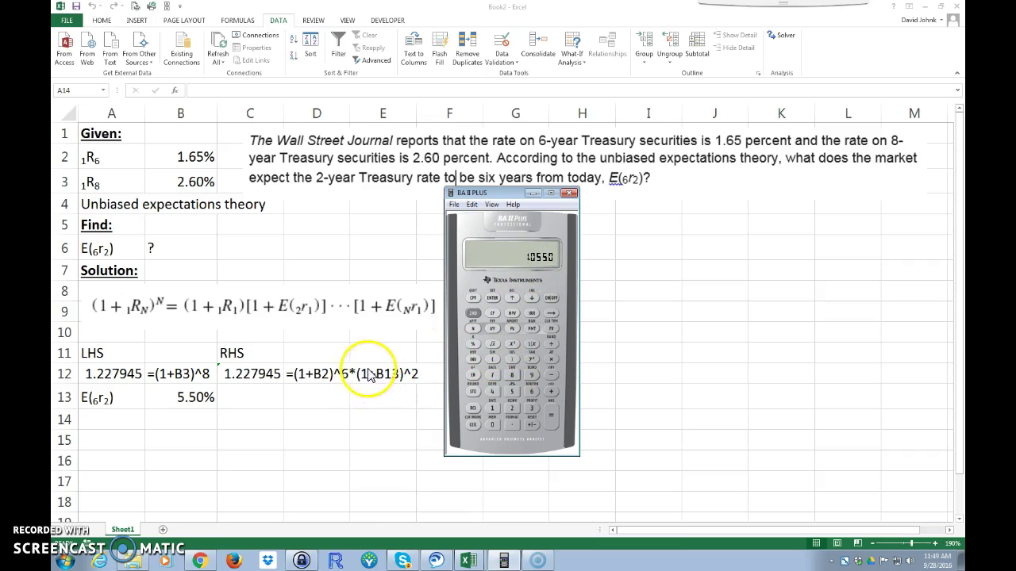
{"action": "left_click", "coordinate": [493, 407]}
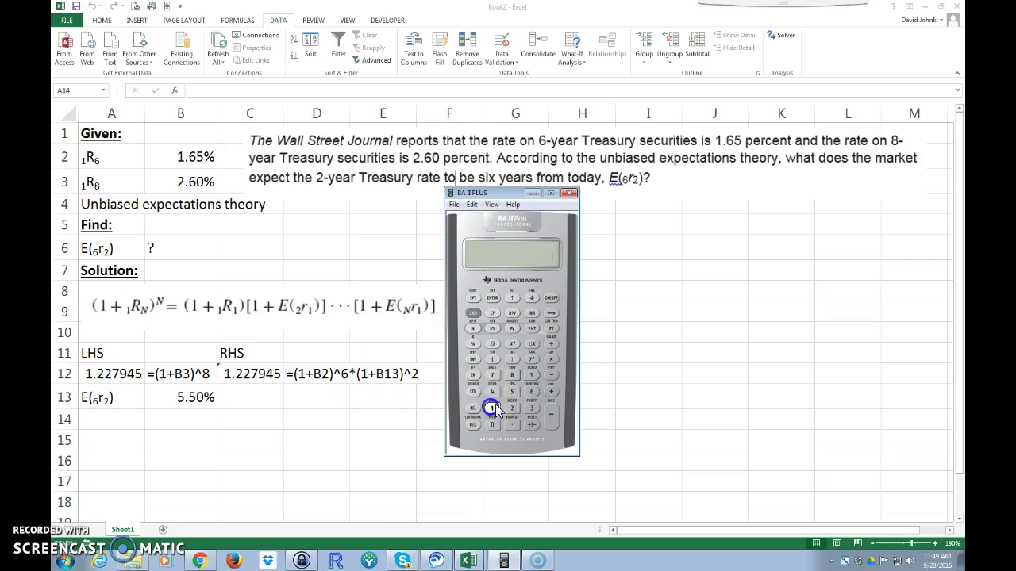
{"action": "left_click", "coordinate": [550, 414]}
{"action": "left_click", "coordinate": [518, 277]}
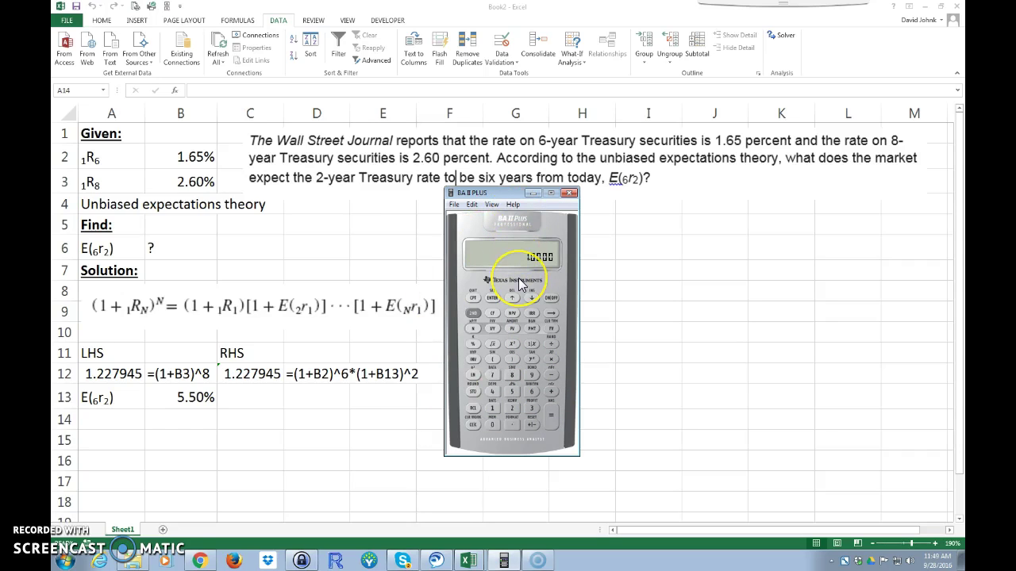
Clear the calculator and compute the reciprocal of 1.0165 to the 6th power again.
{"action": "left_click", "coordinate": [502, 385]}
{"action": "left_click", "coordinate": [484, 451]}
{"action": "left_click", "coordinate": [474, 432]}
{"action": "left_click", "coordinate": [491, 412]}
{"action": "left_click", "coordinate": [534, 392]}
{"action": "left_click", "coordinate": [512, 392]}
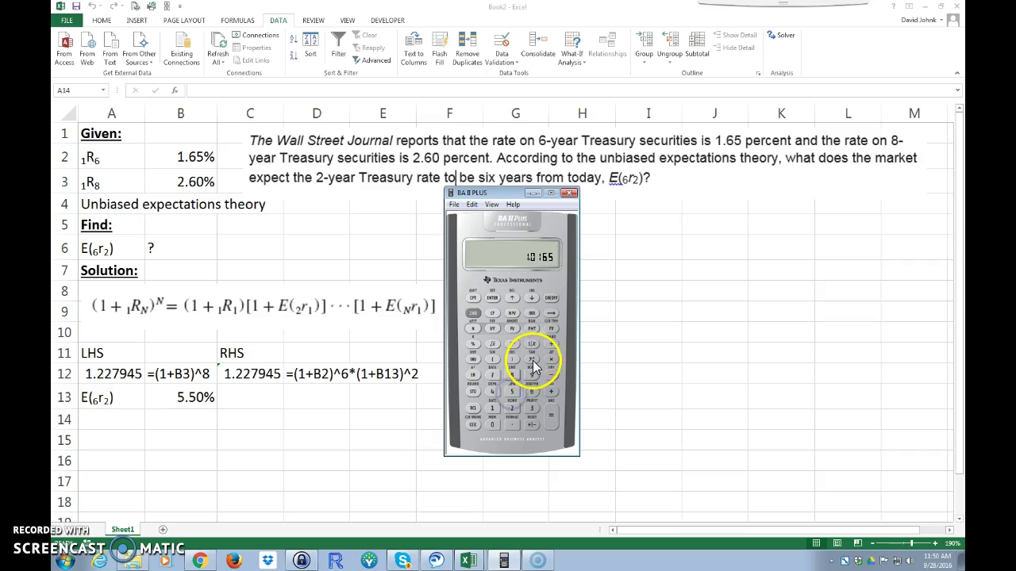
{"action": "left_click", "coordinate": [552, 416]}
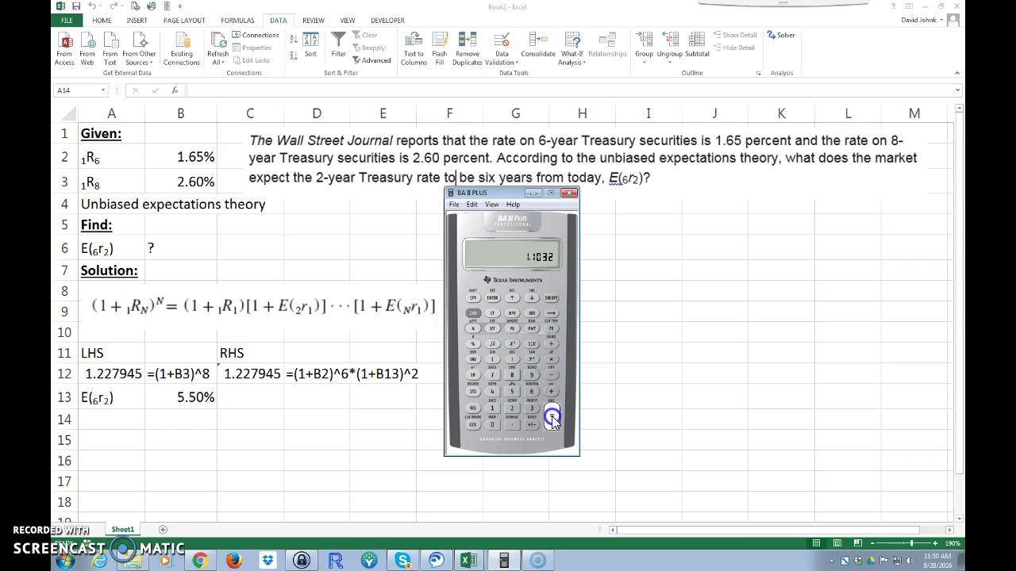
{"action": "left_click", "coordinate": [532, 346]}
Multiply the reciprocal by the recalled memory 1 value, take the square root and subtract 1 to obtain E(6r2).
{"action": "left_click", "coordinate": [473, 408]}
{"action": "left_click", "coordinate": [492, 408]}
{"action": "left_click", "coordinate": [552, 417]}
{"action": "left_click", "coordinate": [493, 344]}
{"action": "left_click", "coordinate": [492, 408]}
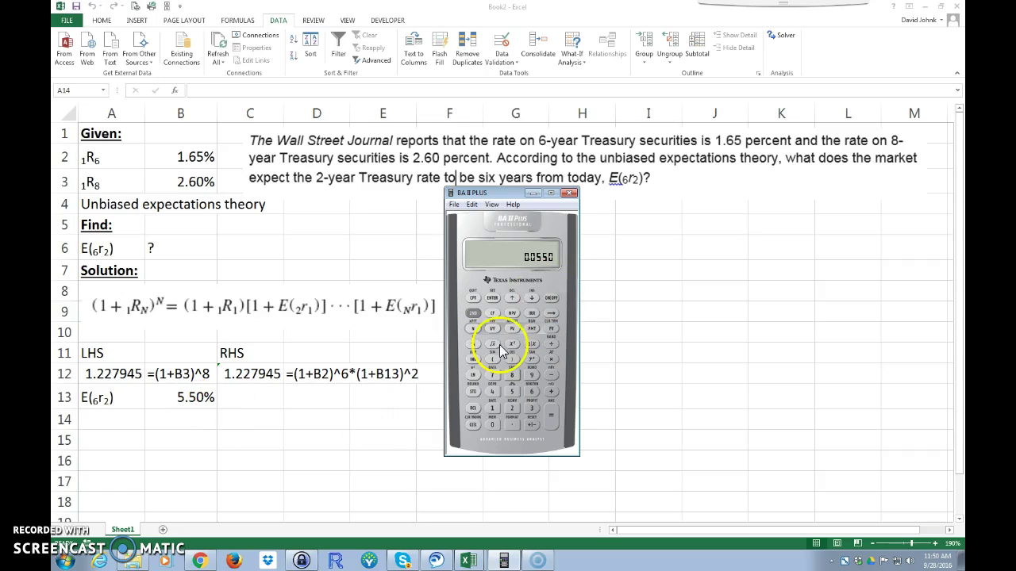
{"action": "left_click_drag", "start_coordinate": [516, 193], "coordinate": [531, 217]}
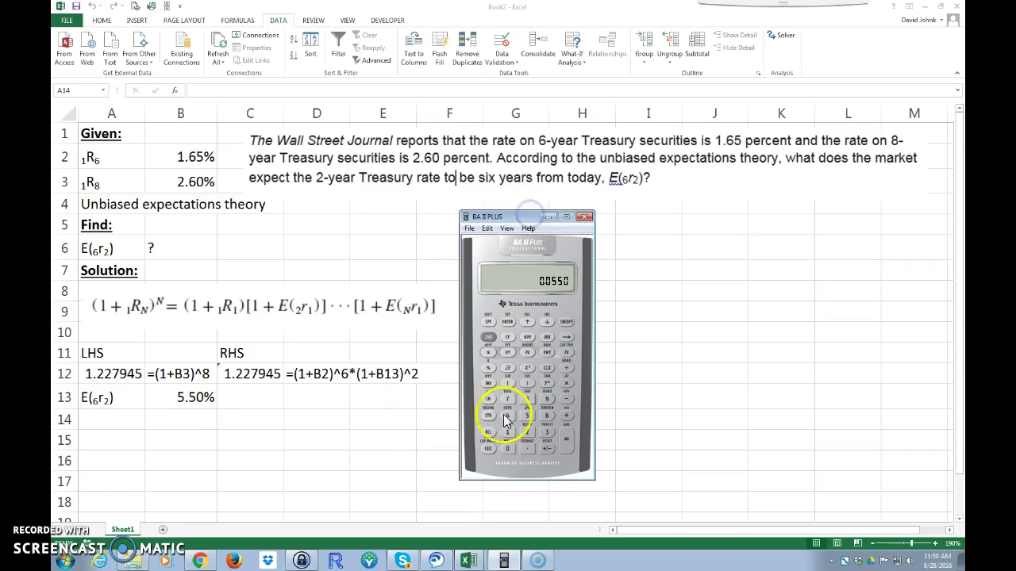